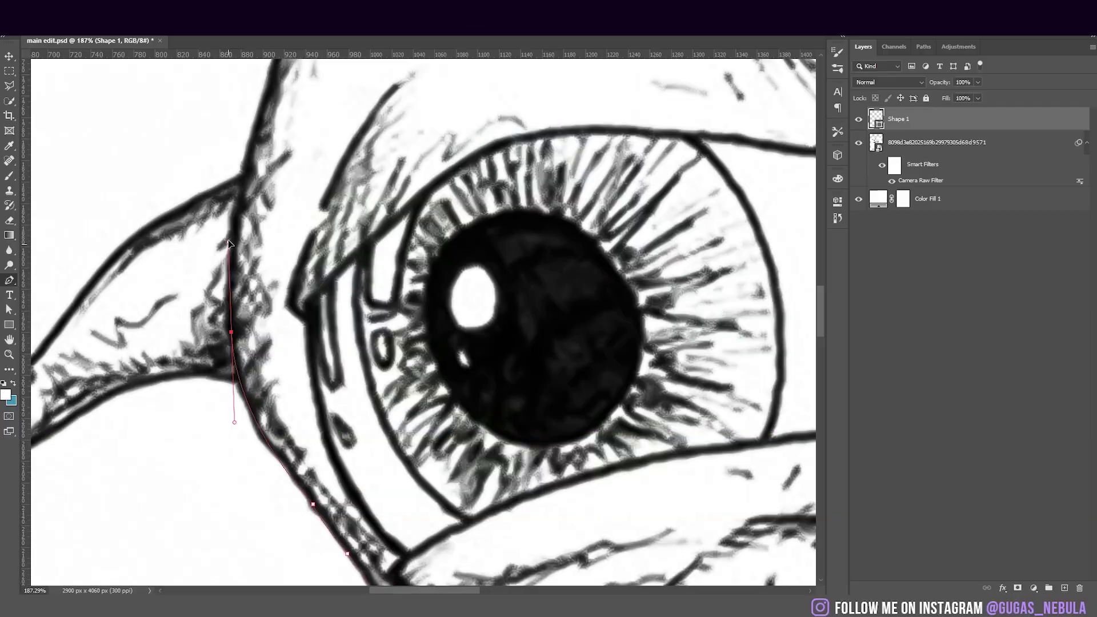
Trace the head outline along the sketch's top contour with the Pen tool
scroll(234, 293, "up", 3)
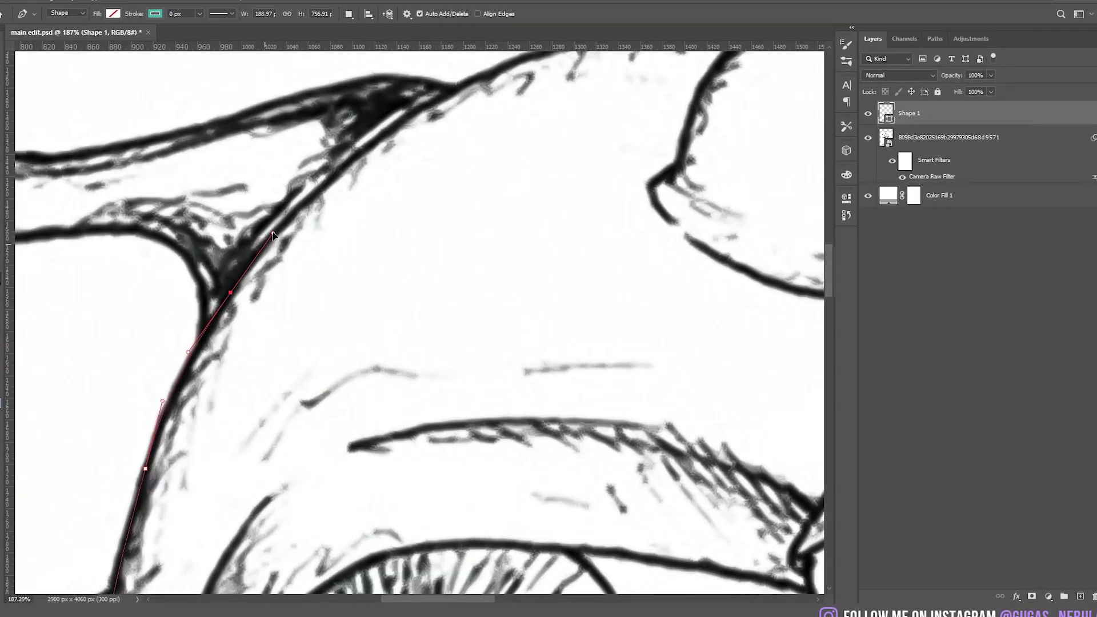
left_click_drag(262, 231, 87, 380)
left_click_drag(262, 259, 323, 225)
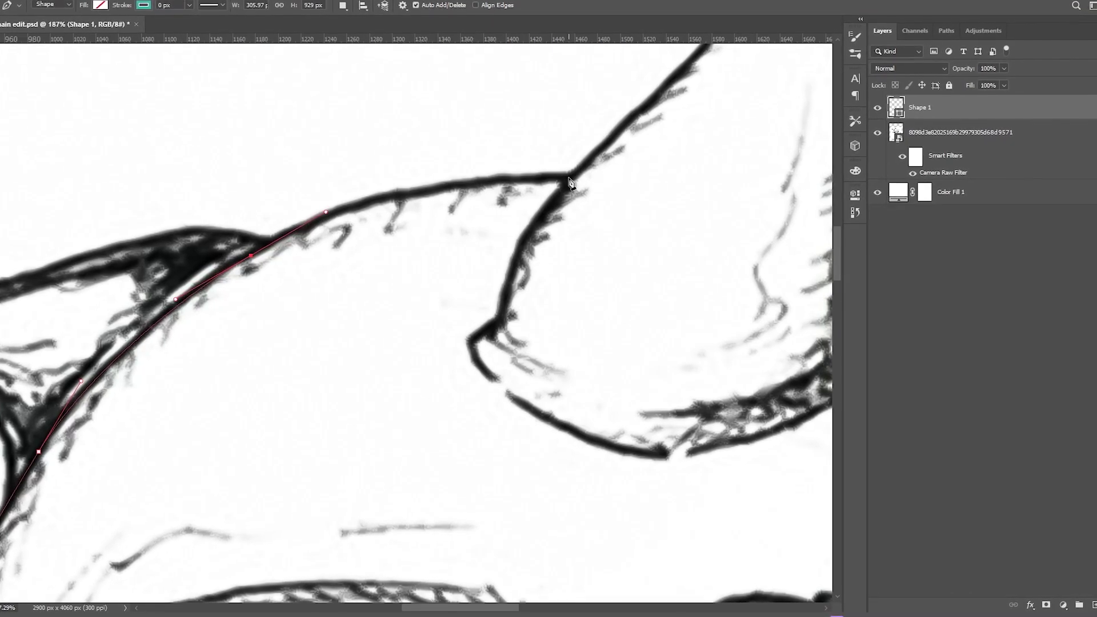
left_click_drag(562, 178, 663, 192)
scroll(663, 191, "down", 3)
left_click_drag(233, 213, 291, 238)
Trace the tentacle outlines down around their bases
left_click_drag(420, 408, 439, 511)
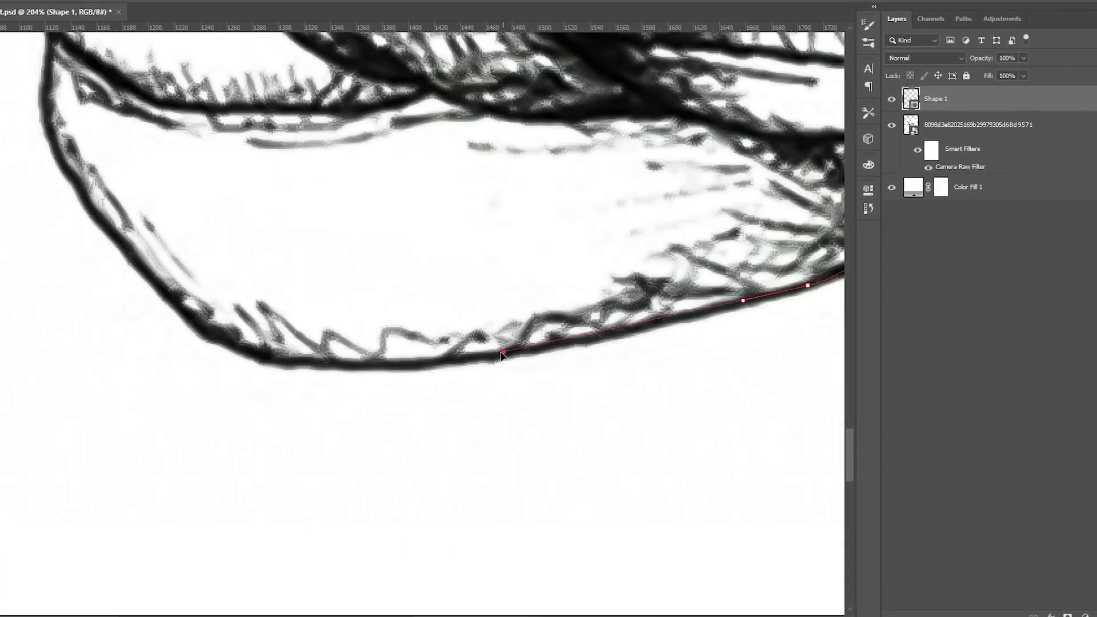
left_click_drag(507, 350, 414, 366)
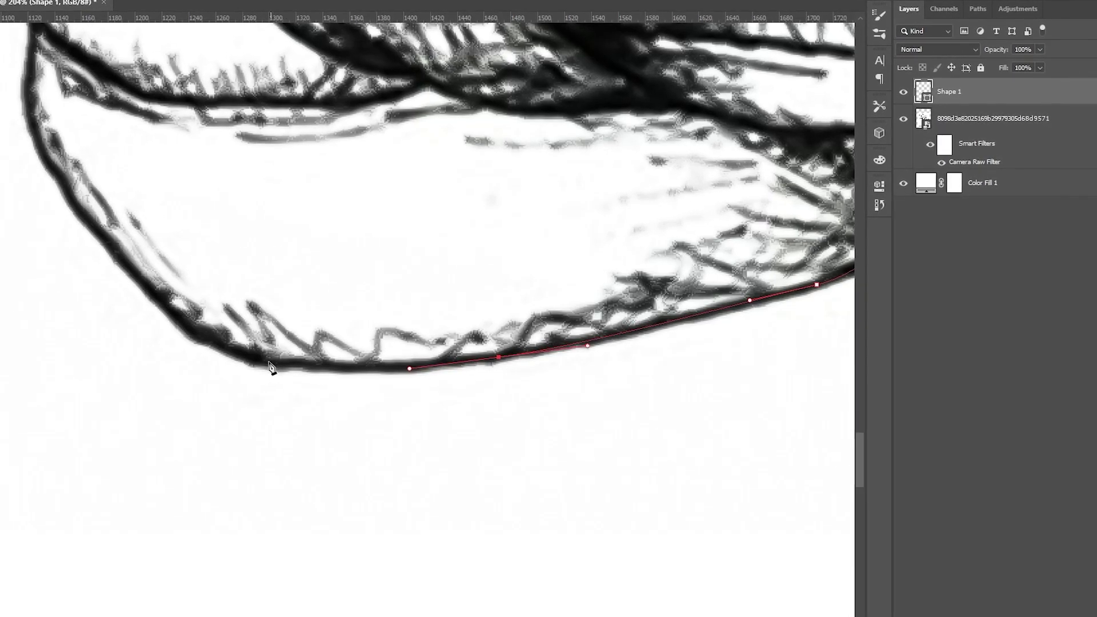
scroll(271, 369, "down", 3)
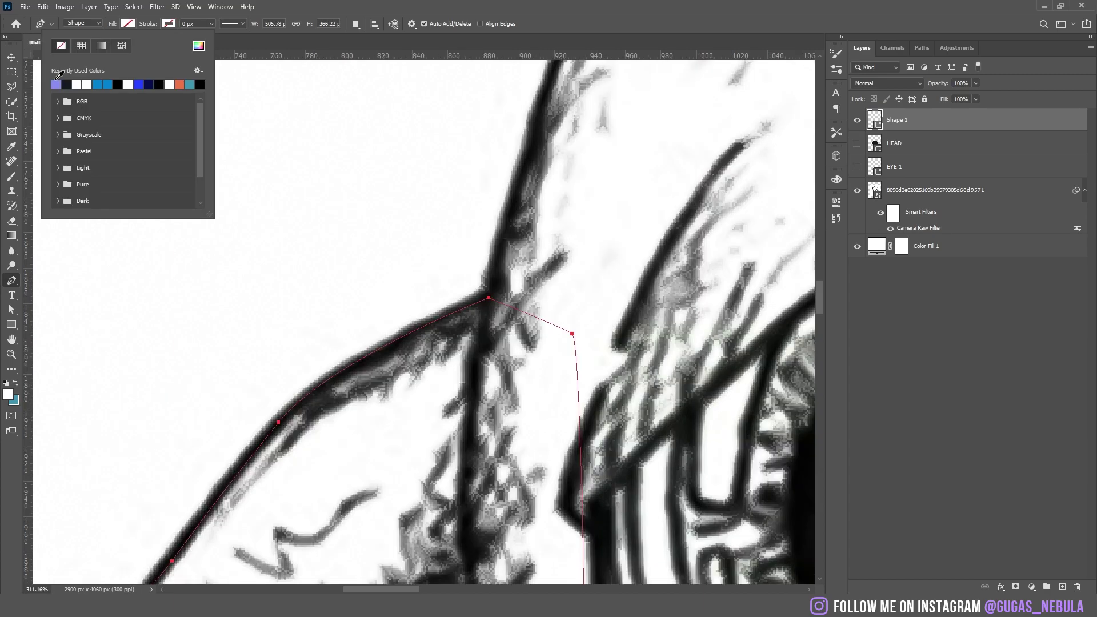
left_click(56, 85)
scroll(743, 180, "down", 3)
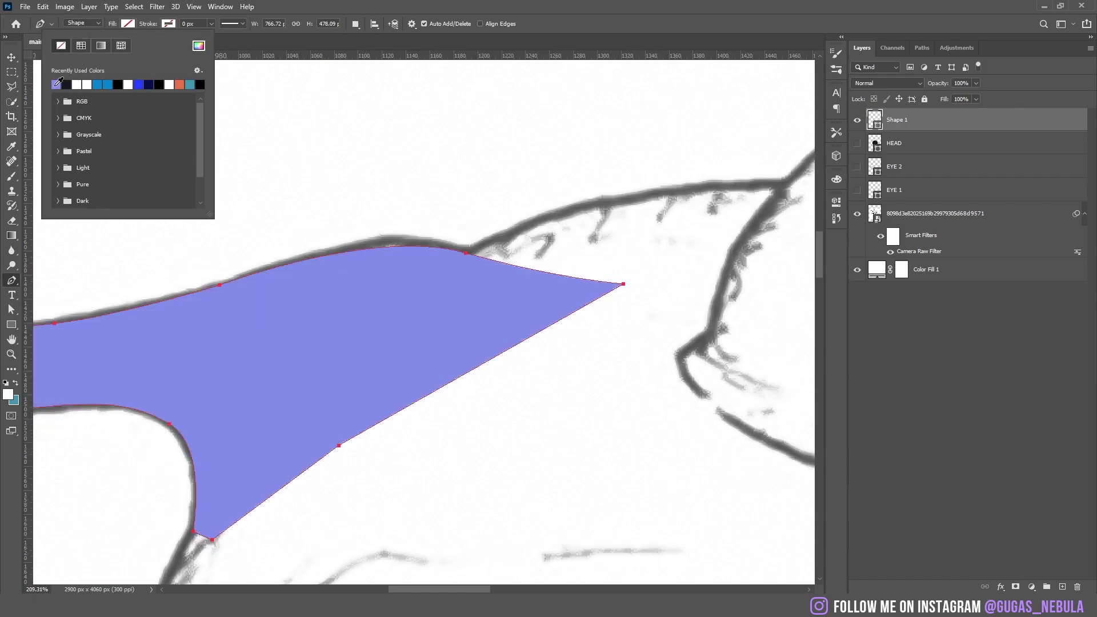
scroll(290, 122, "down", 3)
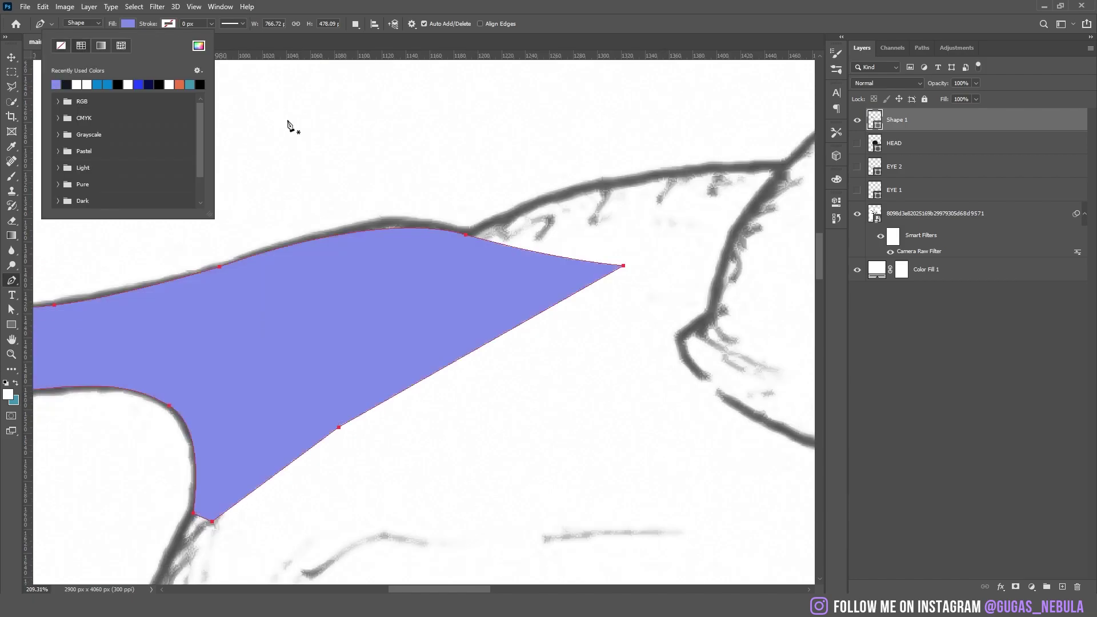
scroll(291, 129, "down", 3)
scroll(294, 133, "down", 3)
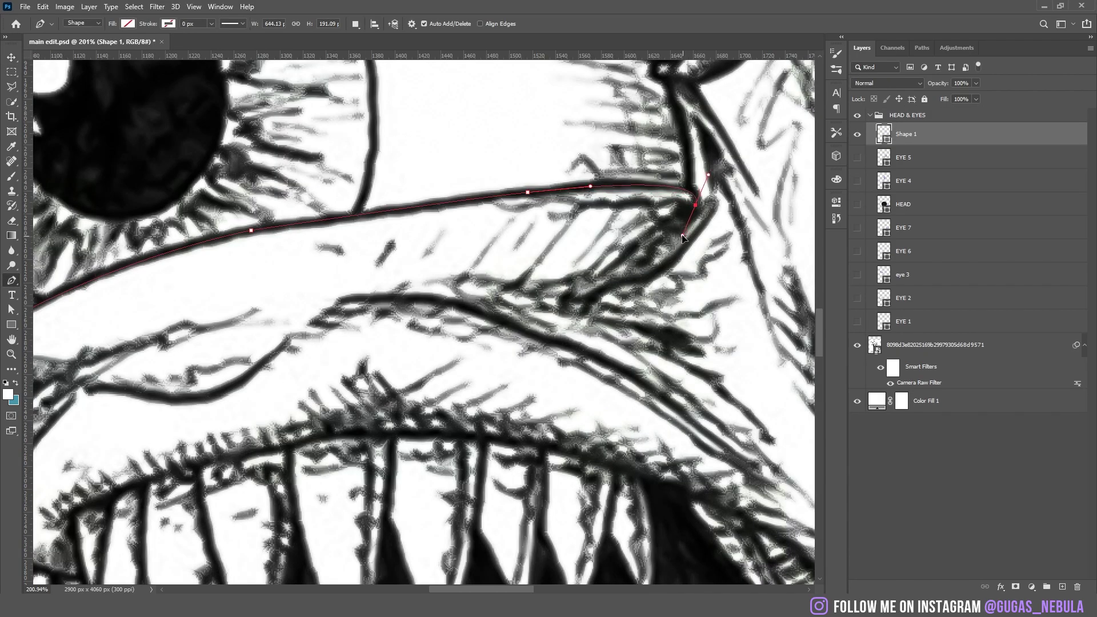
Fill the traced eyelid shape with grey
scroll(689, 247, "down", 5)
scroll(673, 259, "up", 5)
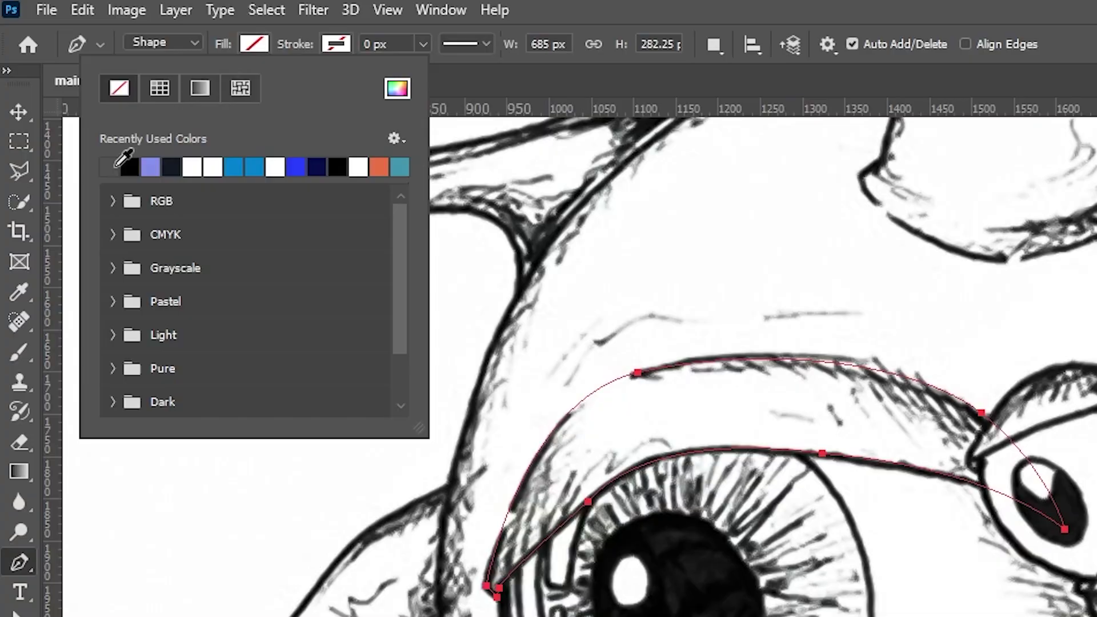
left_click(117, 165)
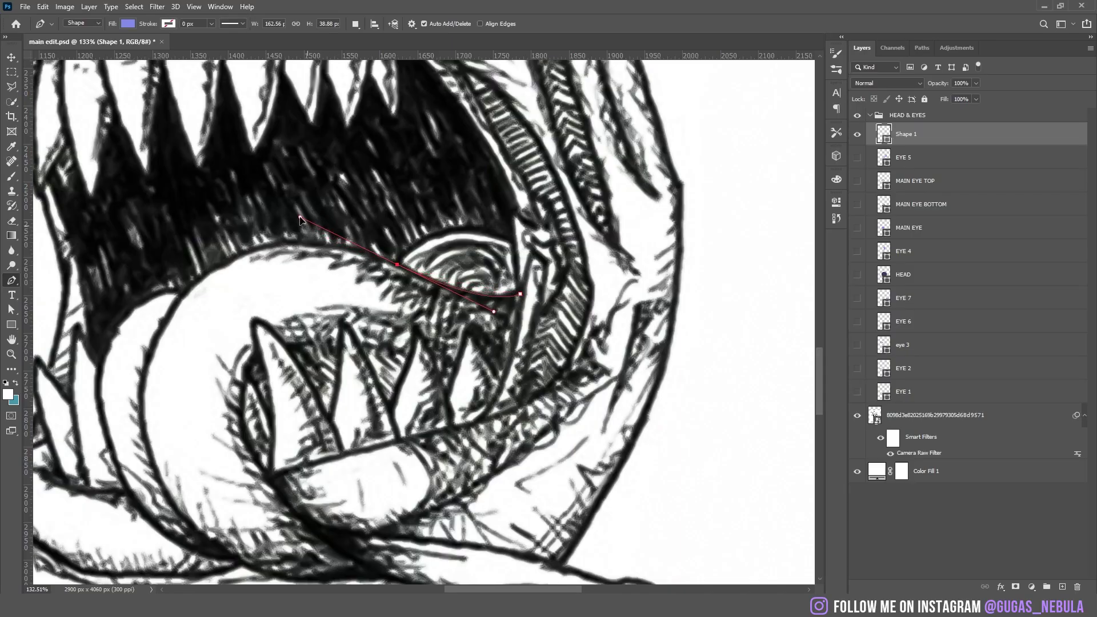
Trace the tongue outline along the mouth line, with a sharp corner point
left_click_drag(300, 219, 291, 221)
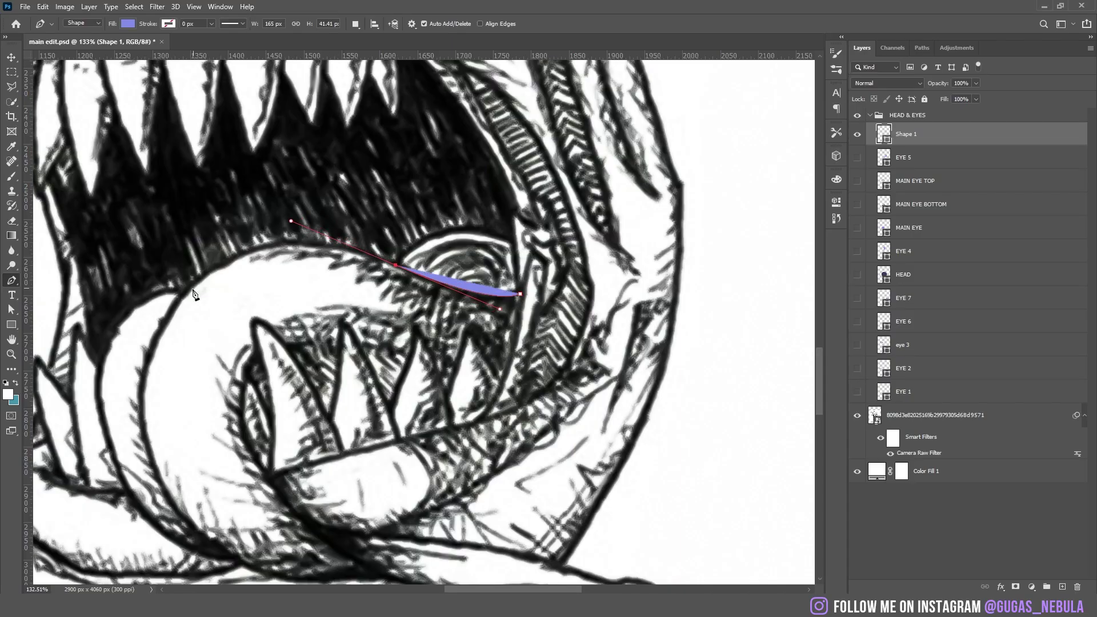
left_click_drag(168, 327, 168, 327)
scroll(167, 327, "up", 3)
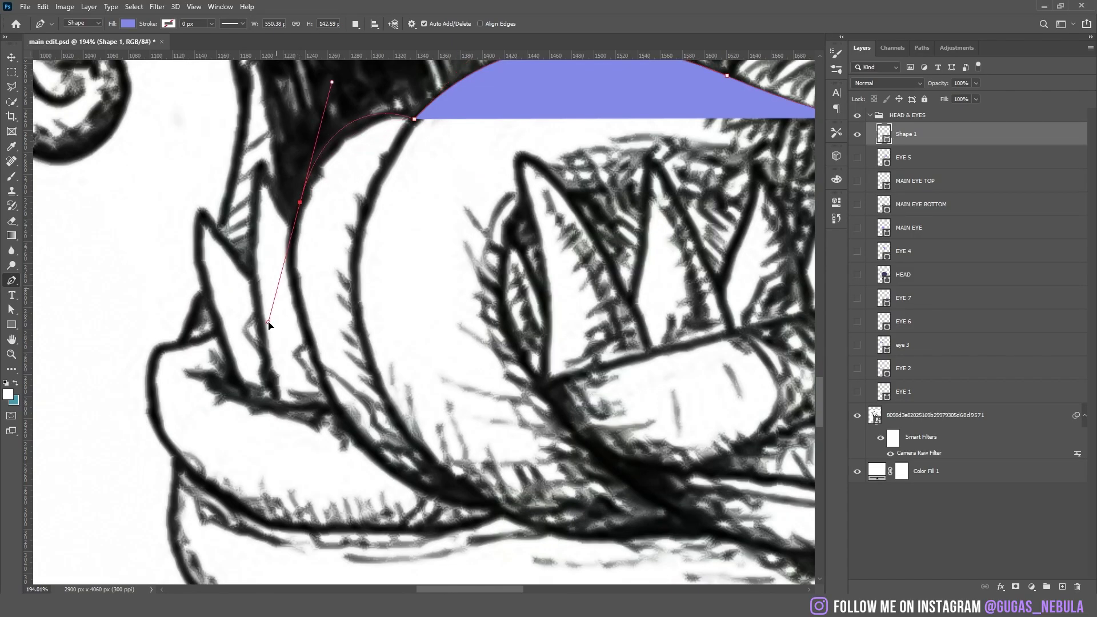
left_click(300, 202, "alt")
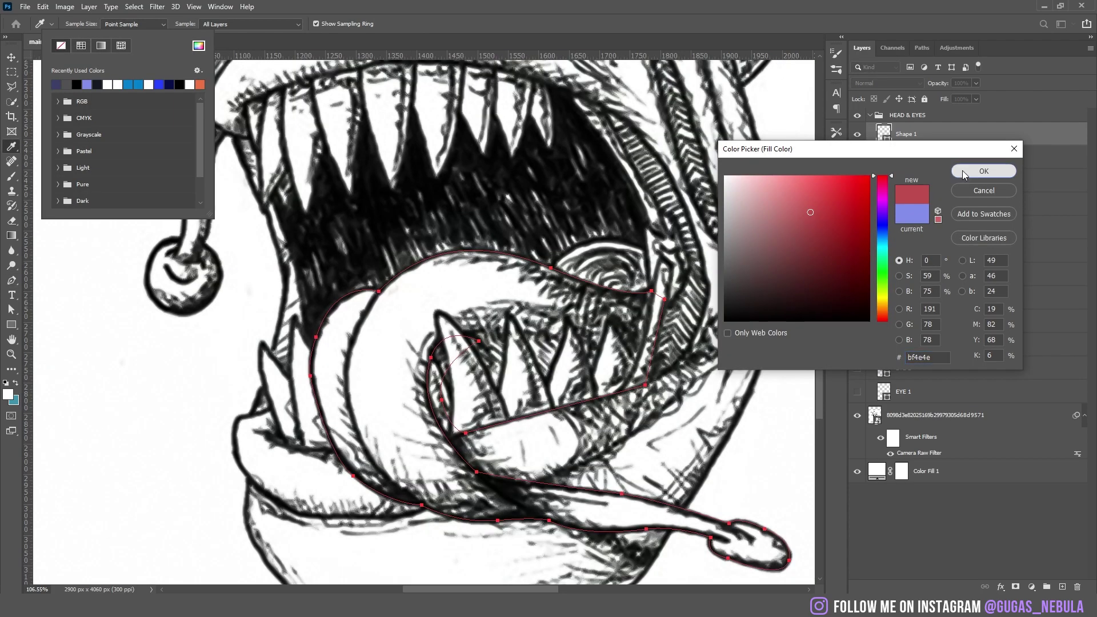
Confirm the red fill on the tongue shape
key("Return")
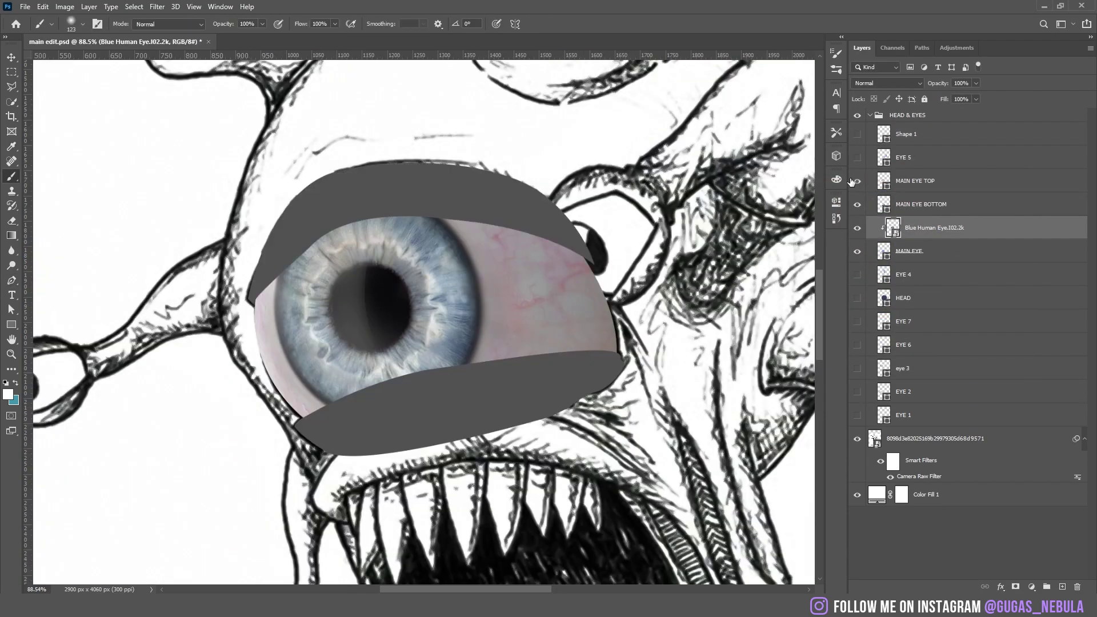
scroll(663, 177, "down", 4)
scroll(663, 177, "up", 5)
Fill the traced lips shape with red from the recently used colours
scroll(663, 178, "down", 2)
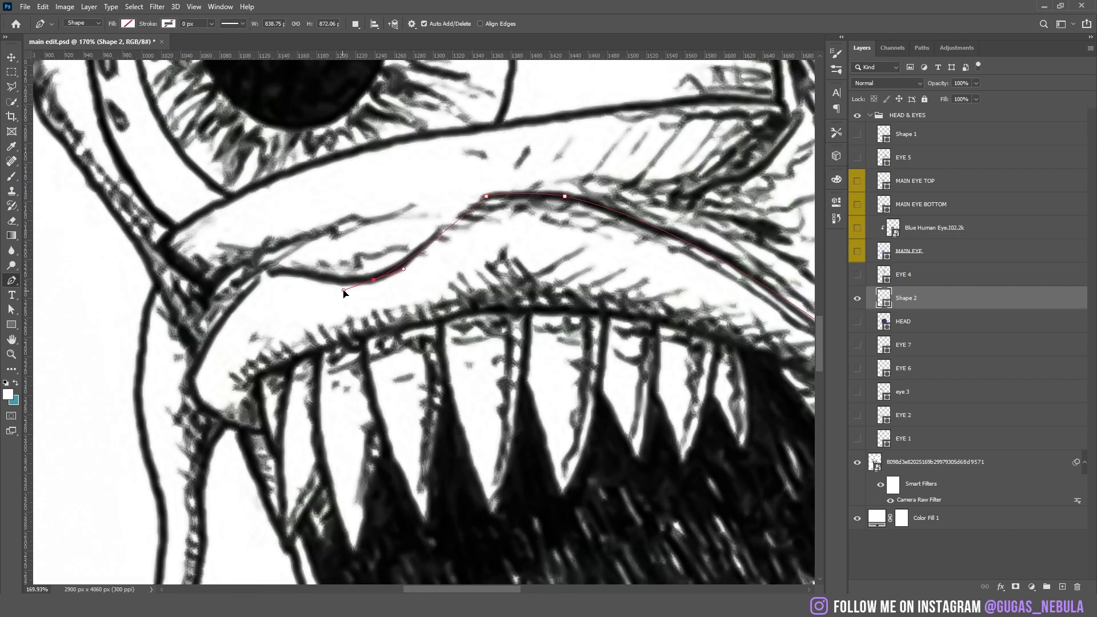
scroll(343, 293, "up", 3)
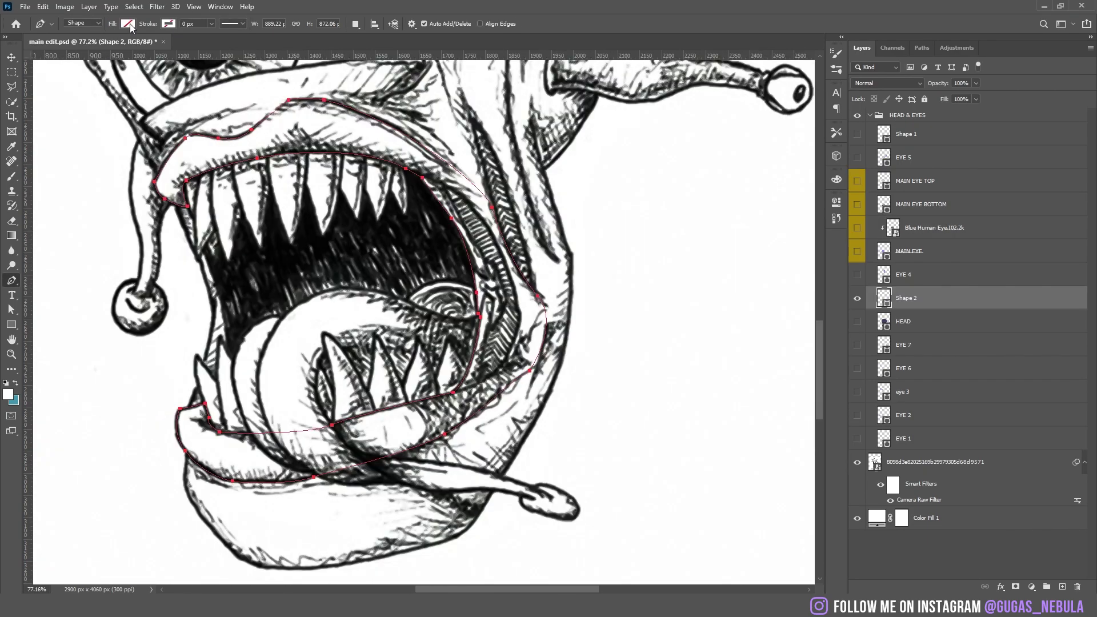
left_click(127, 24)
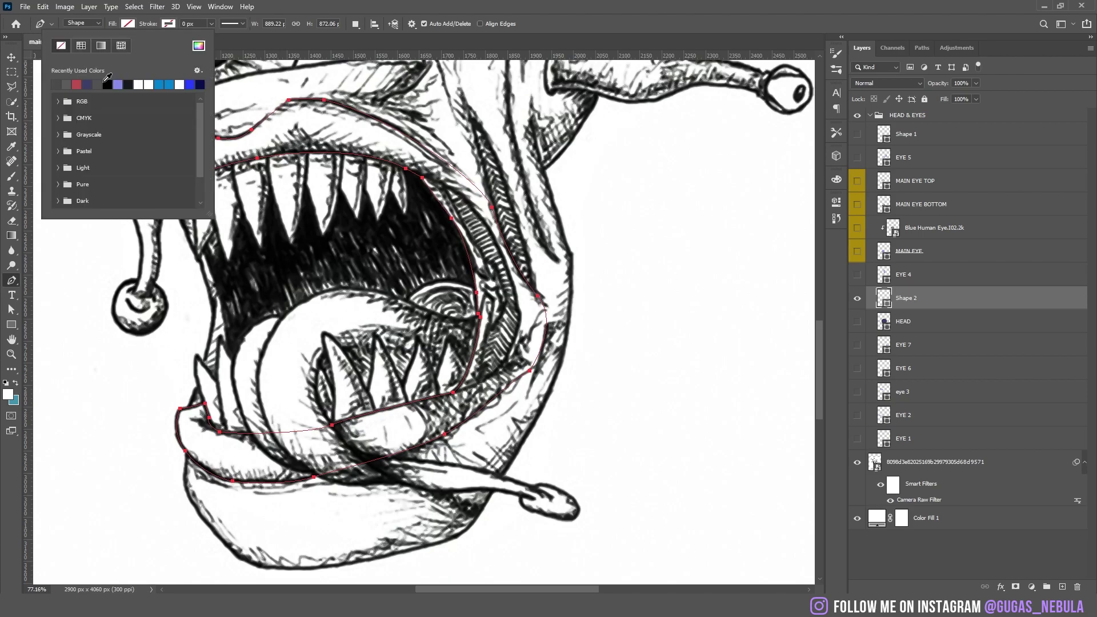
left_click(78, 84)
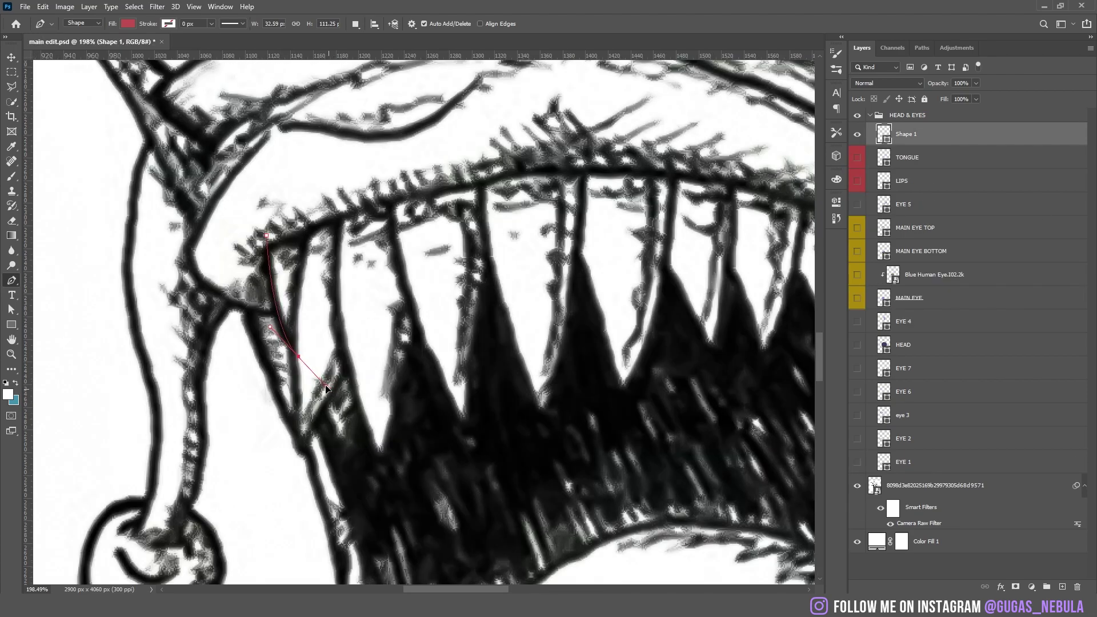
Trace the first upper tooth as a red filled shape
left_click(341, 439)
left_click(362, 367)
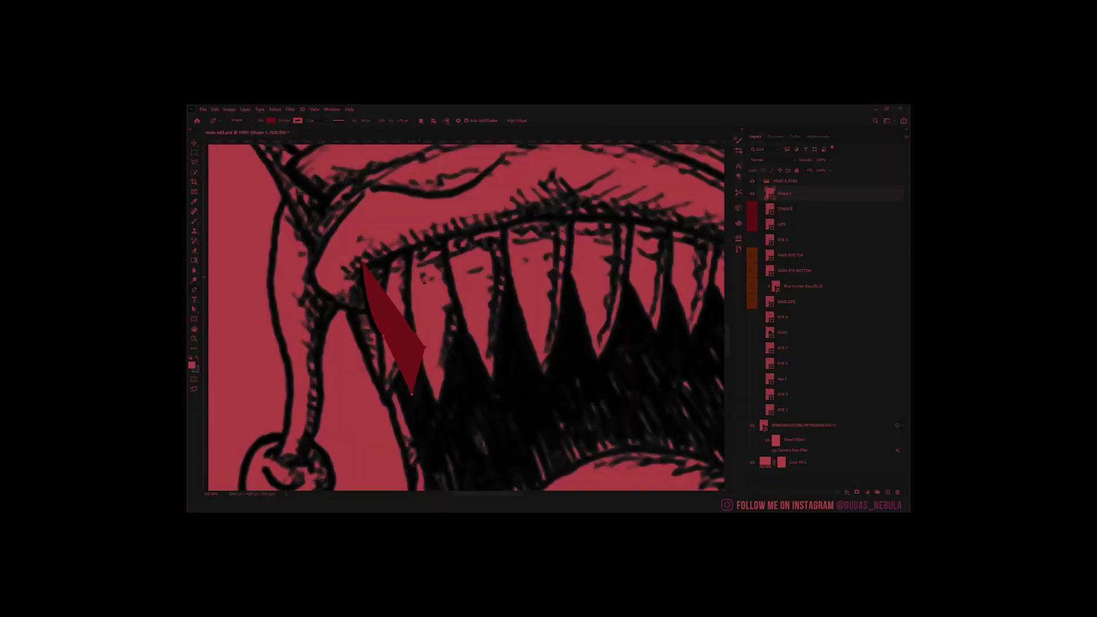
left_click(363, 239)
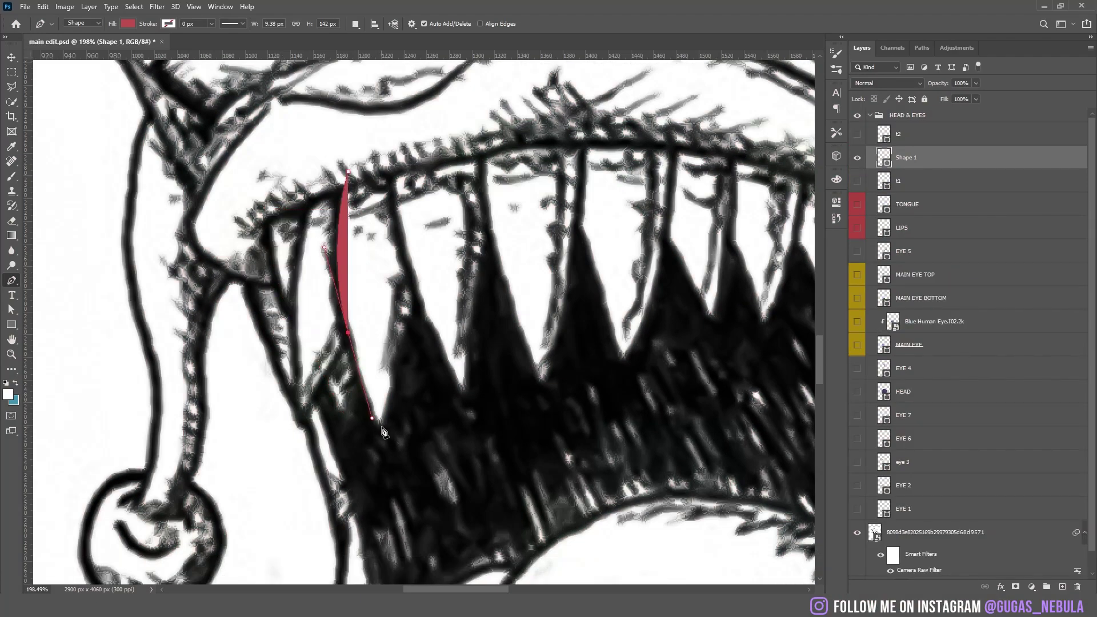
left_click(382, 426)
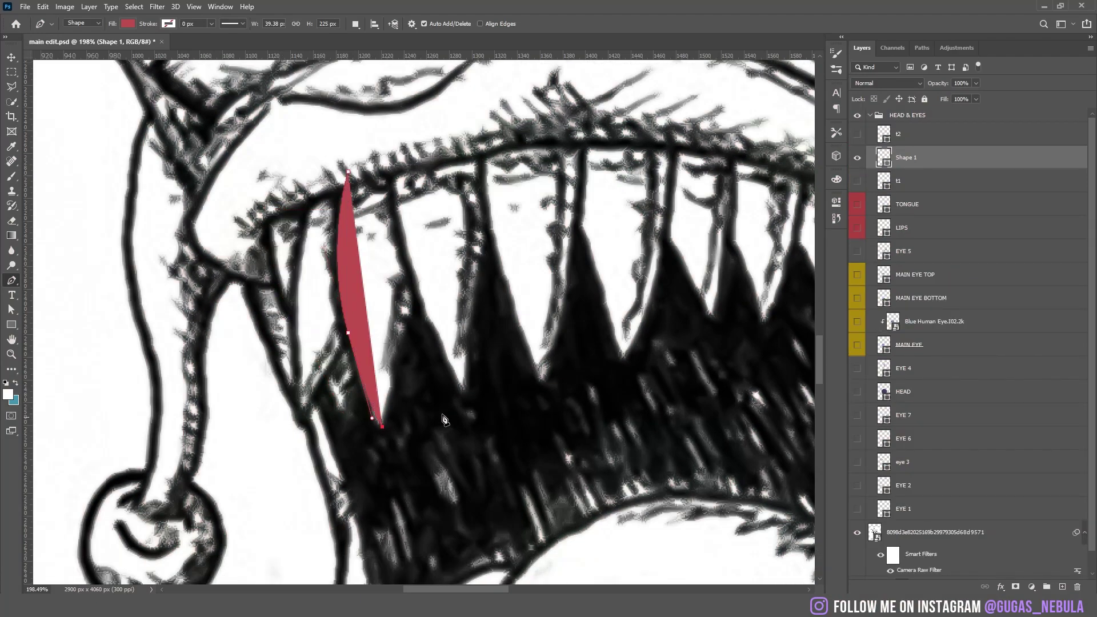
left_click(420, 172)
left_click(401, 125)
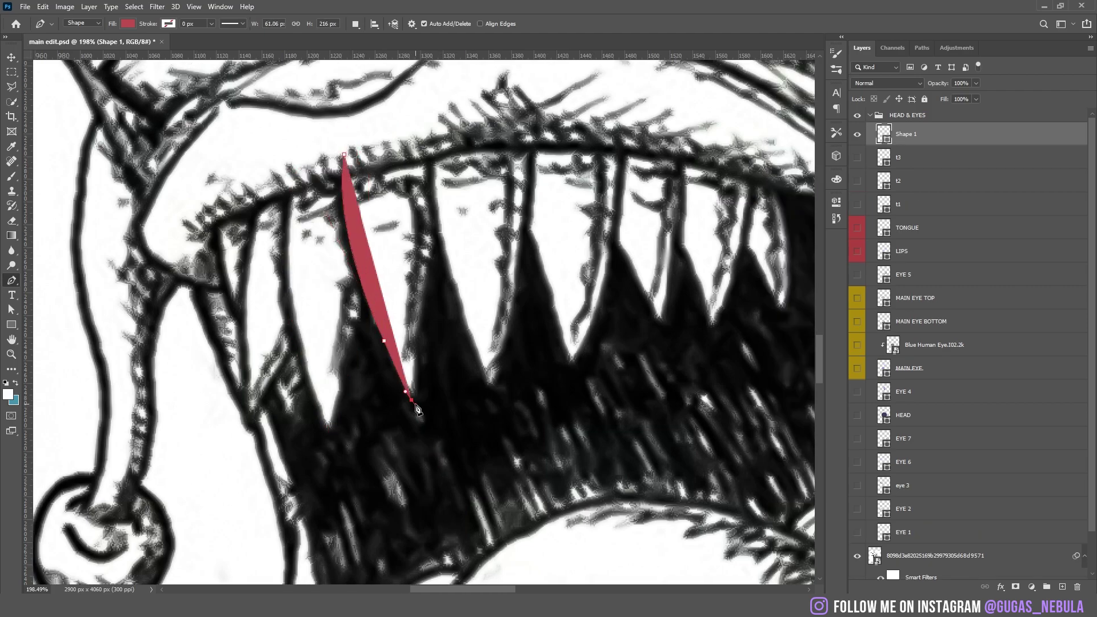
Trace the next upper tooth with a curved side up to the gum
left_click_drag(440, 211, 445, 140)
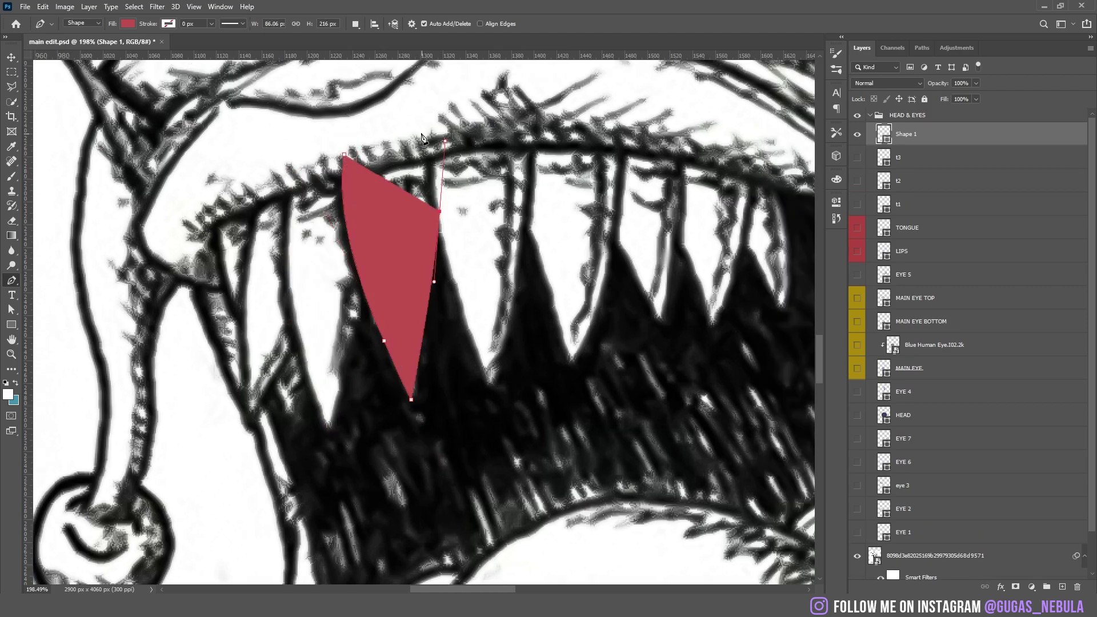
left_click(418, 132)
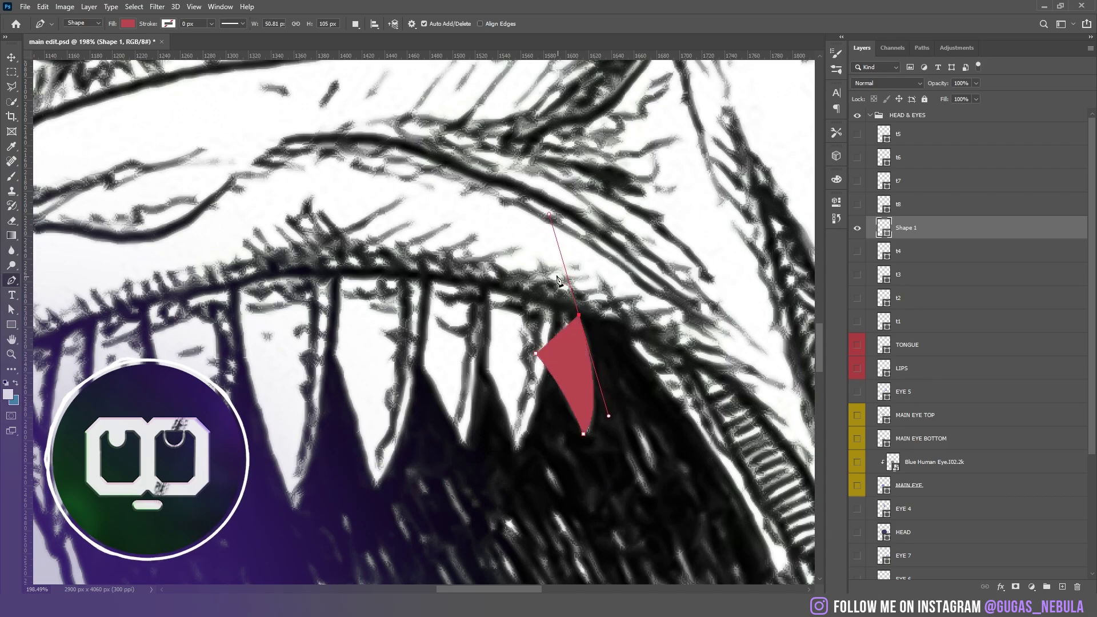
left_click(529, 236)
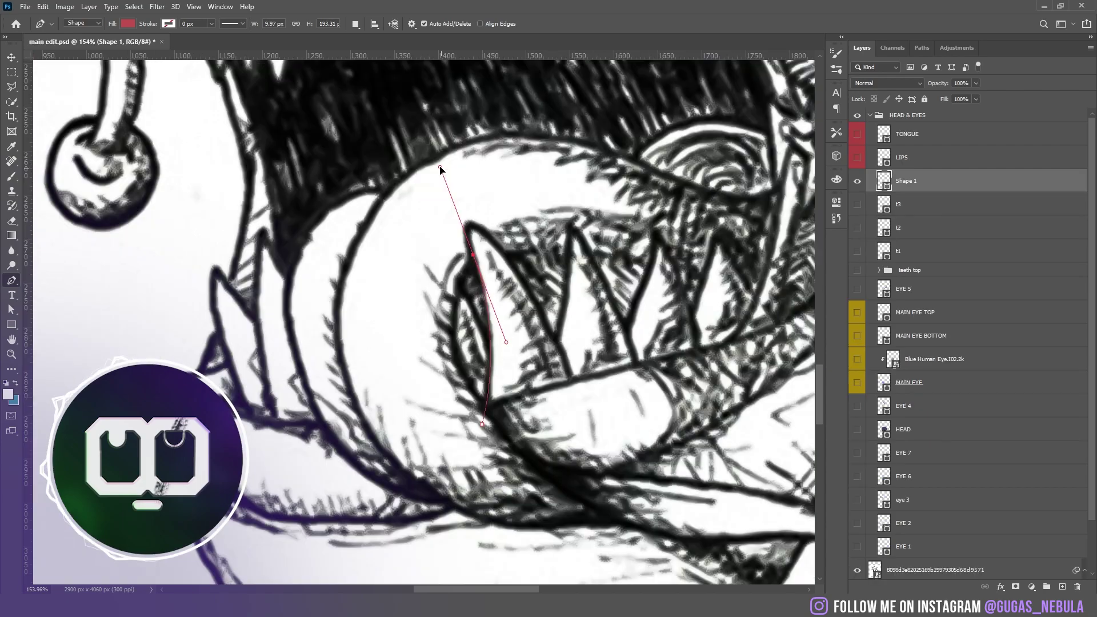
scroll(475, 222, "up", 3)
Shape the side and base of a lower tooth, then show the TONGUE layer
left_click_drag(663, 528, 748, 585)
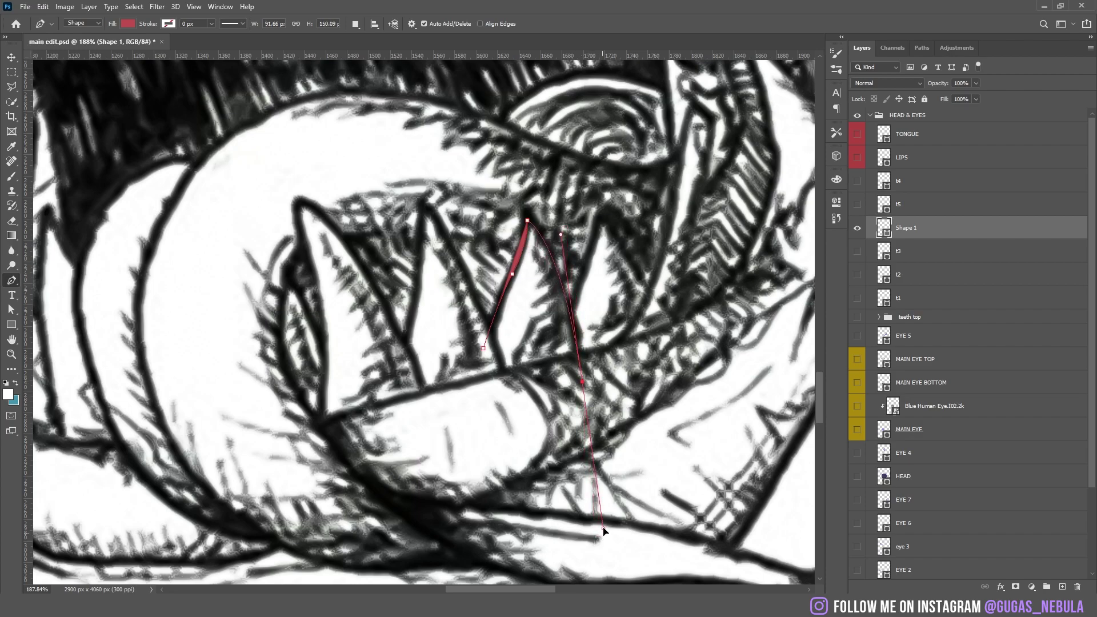
left_click_drag(604, 521, 605, 522)
left_click_drag(527, 406, 487, 377)
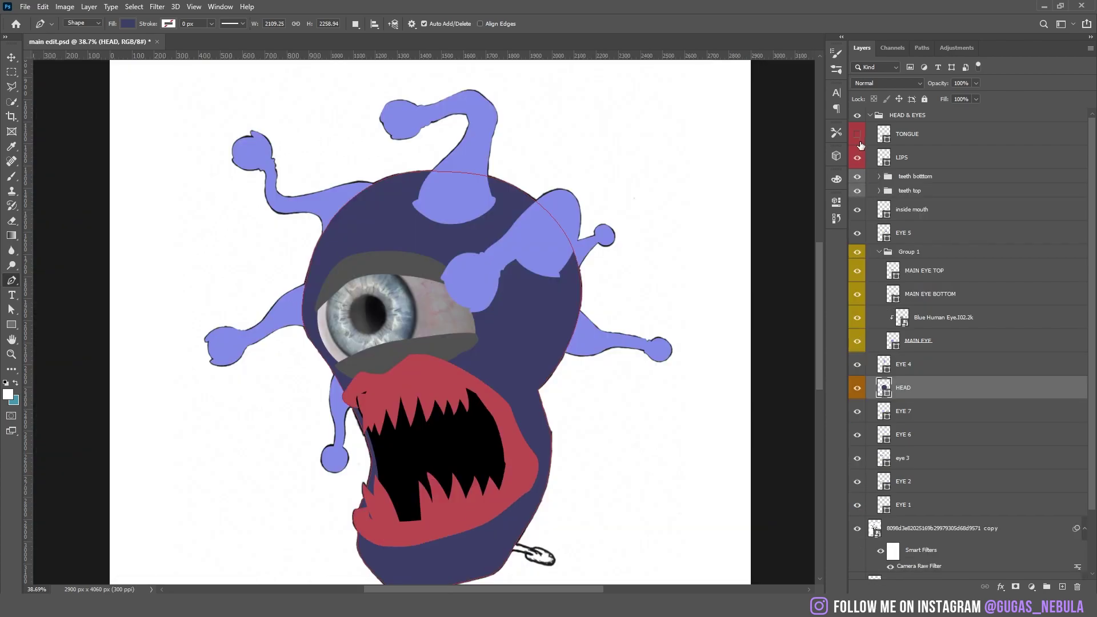
left_click(857, 134)
Darken a clipped Exposure adjustment to -2.13 and shade the mouth rim
scroll(423, 452, "up", 3)
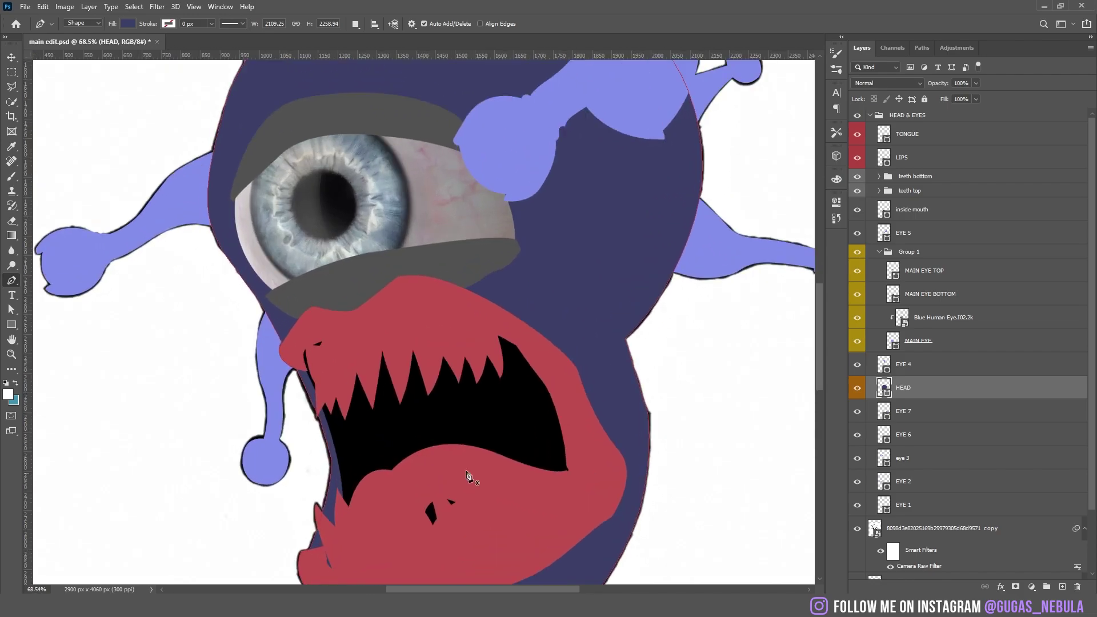
scroll(466, 473, "down", 5)
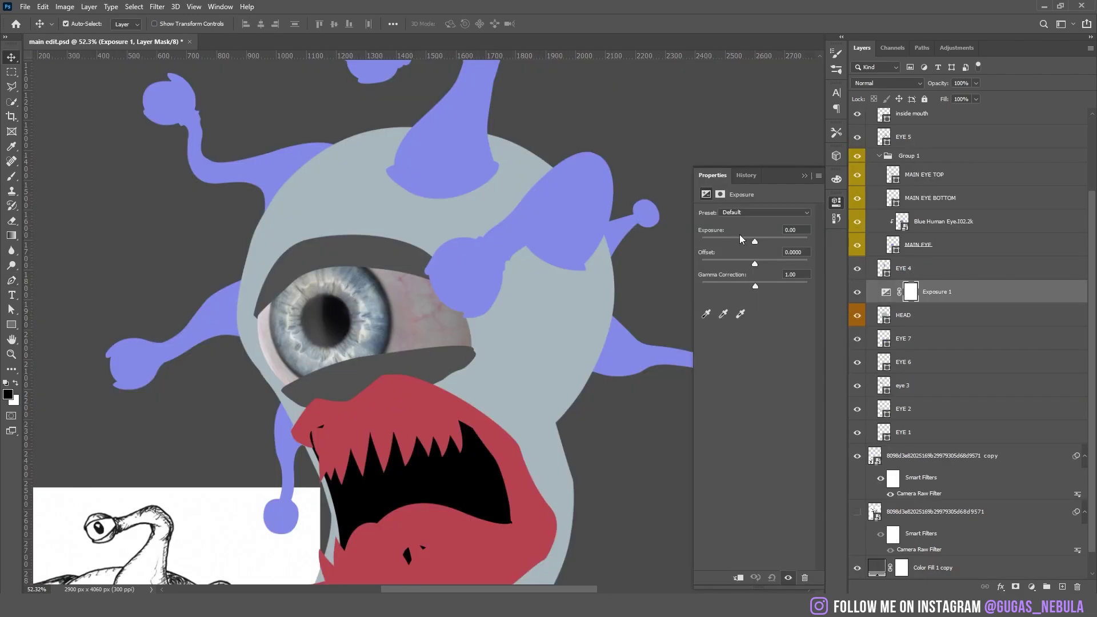
left_click_drag(741, 238, 731, 243)
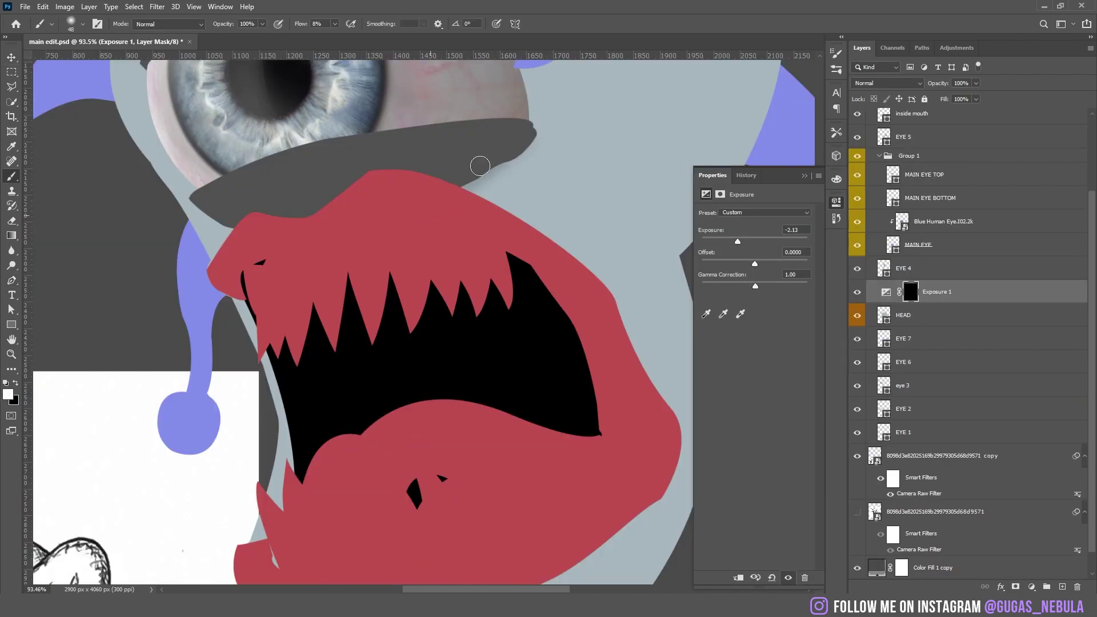
scroll(480, 165, "up", 2)
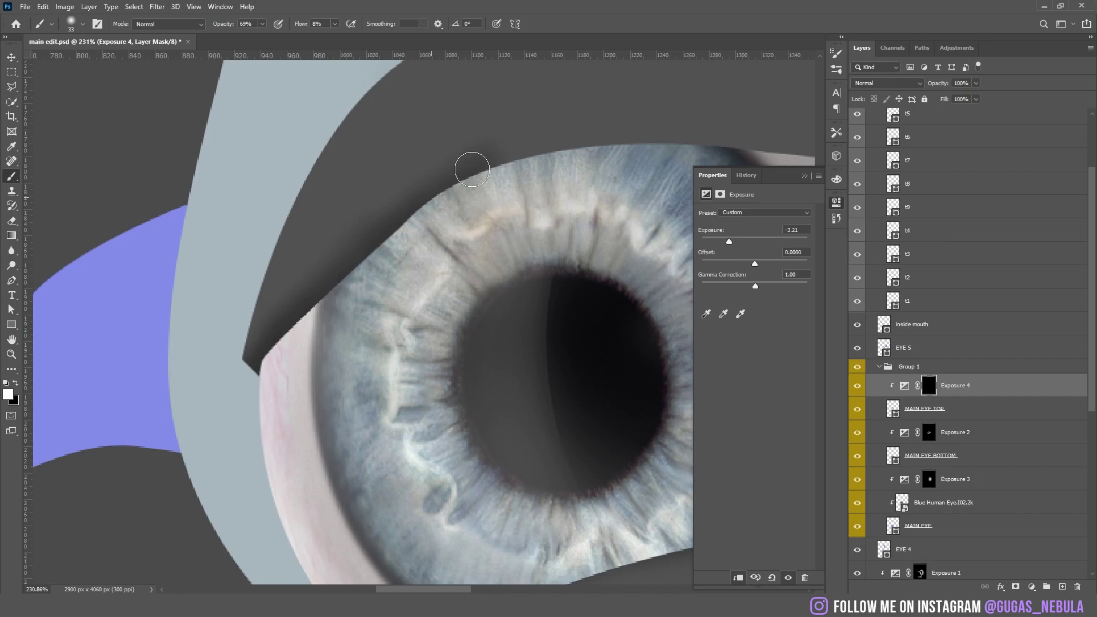
left_click_drag(747, 134, 351, 135)
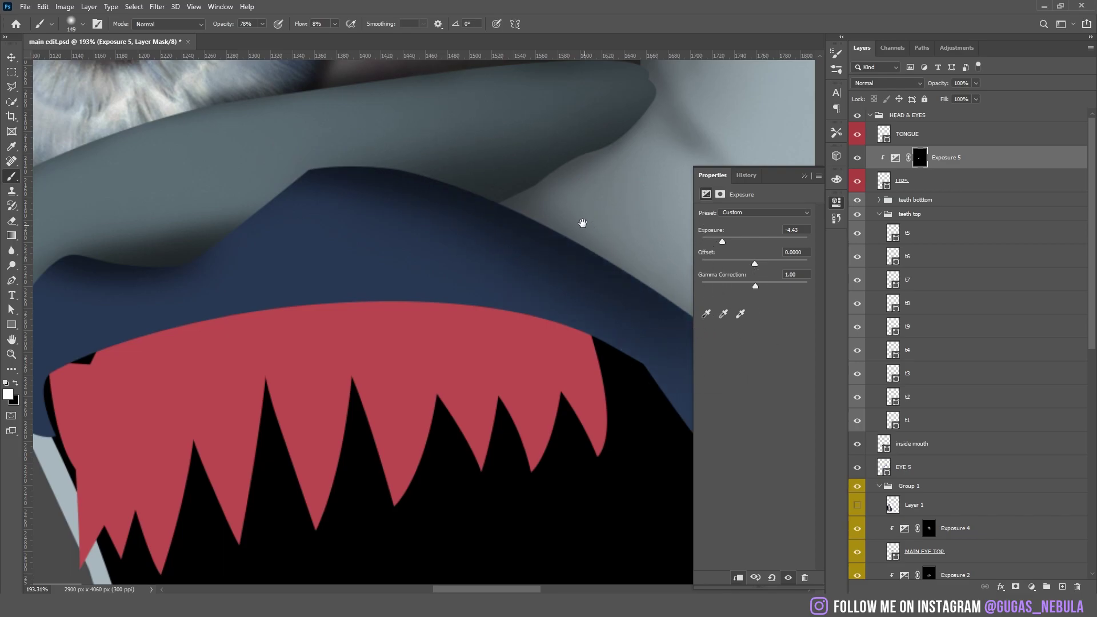
mouse_move(581, 225)
left_mouse_down()
mouse_move(275, 108)
mouse_move(507, 282)
mouse_move(436, 196)
mouse_move(524, 282)
mouse_move(467, 280)
mouse_move(650, 526)
mouse_move(526, 343)
left_mouse_up()
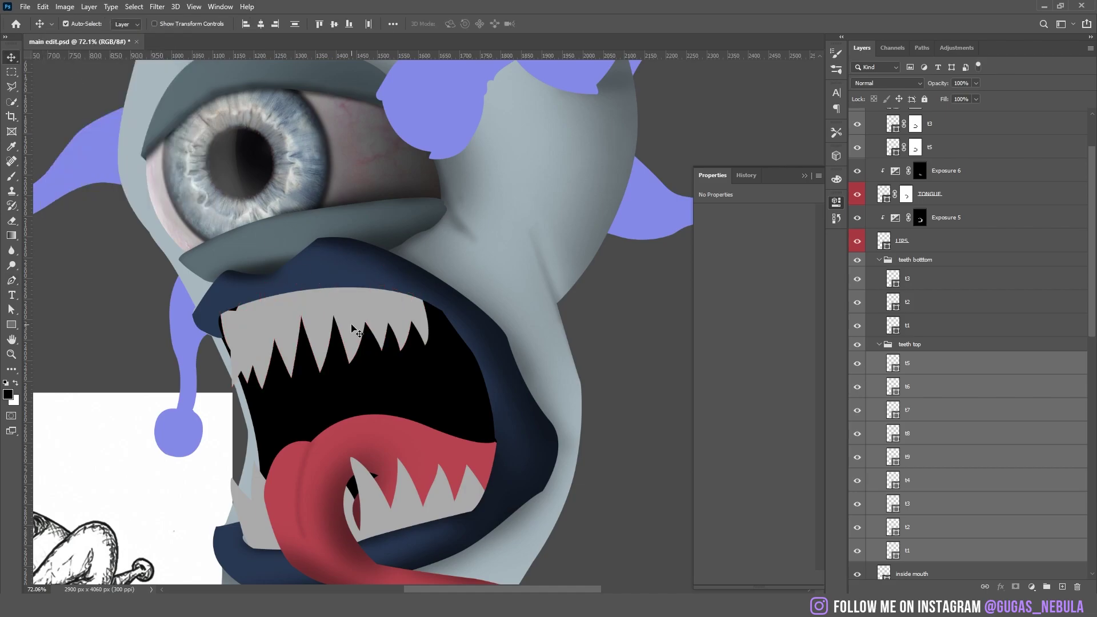
Paint the TONGUE layer mask along the lower teeth, enlarging the brush as needed
scroll(356, 326, "down", 3)
scroll(450, 339, "up", 2)
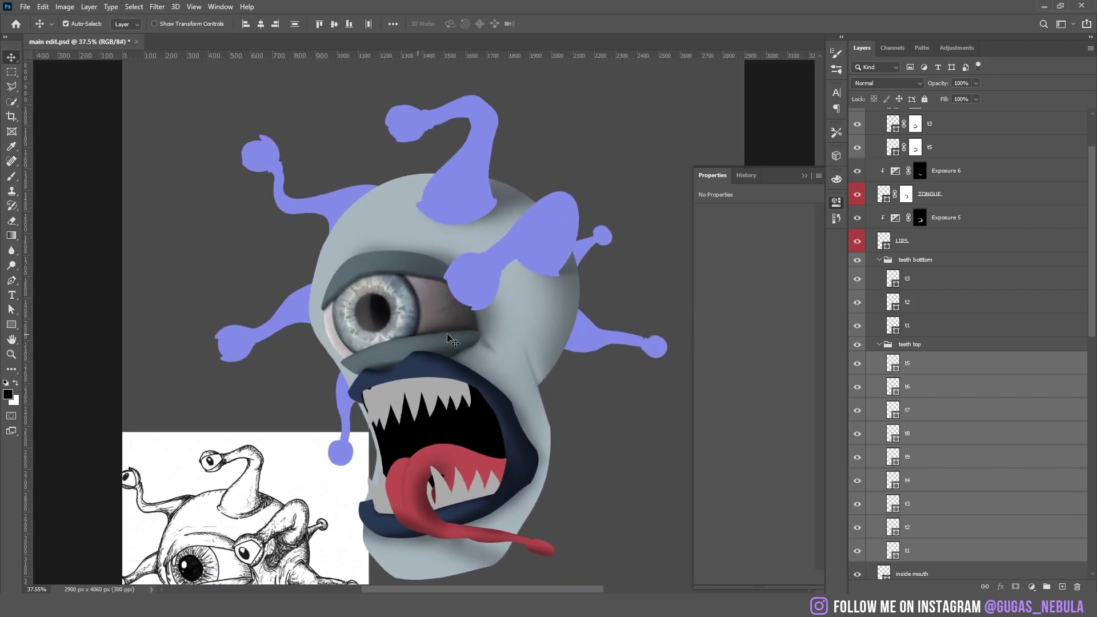
left_click_drag(460, 348, 460, 257)
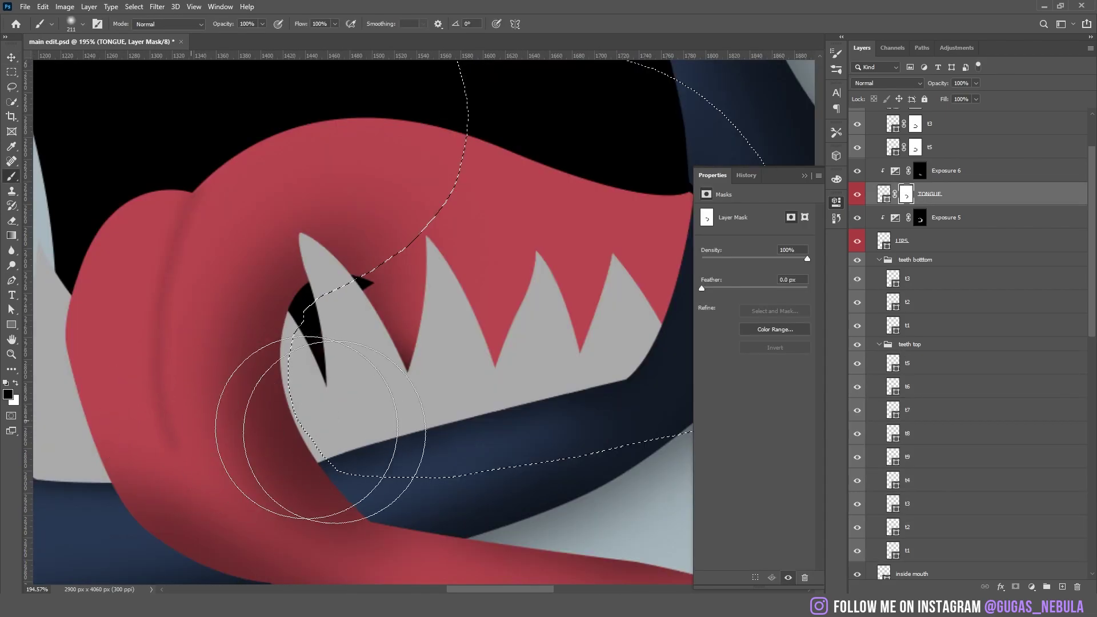
mouse_move(294, 417)
left_mouse_down()
mouse_move(360, 458)
mouse_move(379, 447)
left_mouse_up()
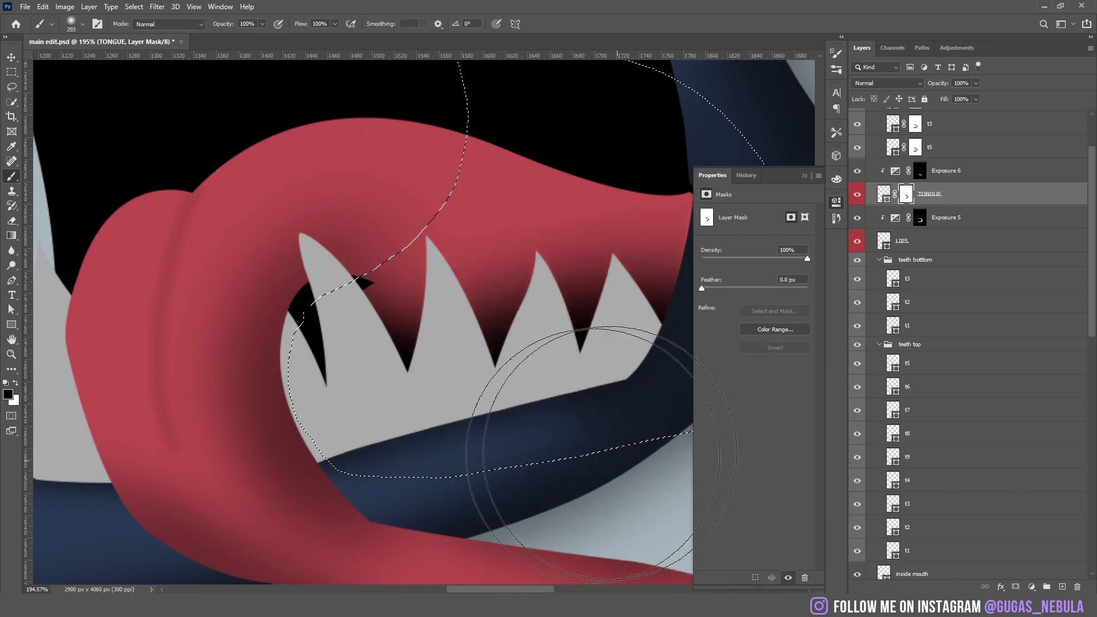
mouse_move(484, 446)
left_mouse_down()
mouse_move(583, 470)
mouse_move(560, 445)
left_mouse_up()
scroll(583, 470, "down", 6)
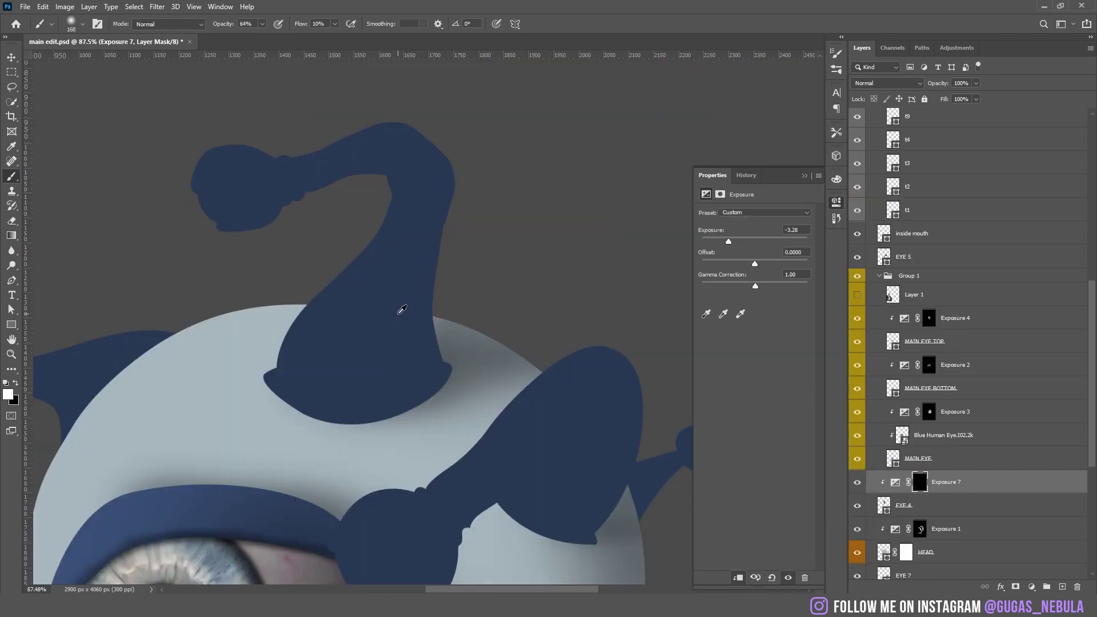
Shrink the brush and paint the Exposure 8 mask along the tentacle
left_click_drag(502, 196, 492, 196)
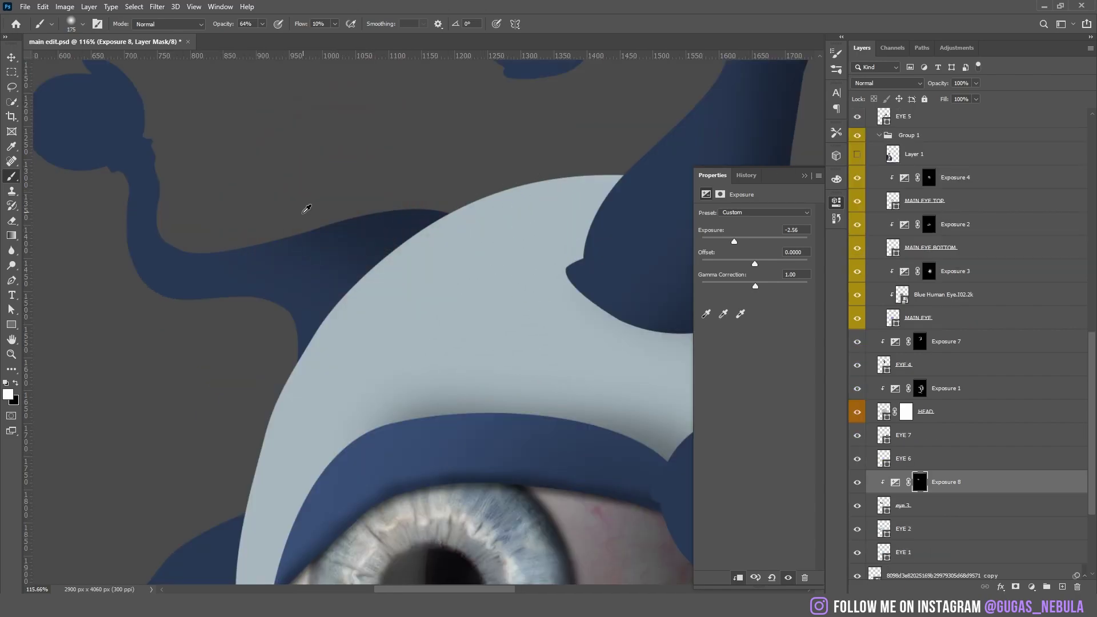
scroll(307, 217, "up", 2)
left_click_drag(311, 216, 294, 216)
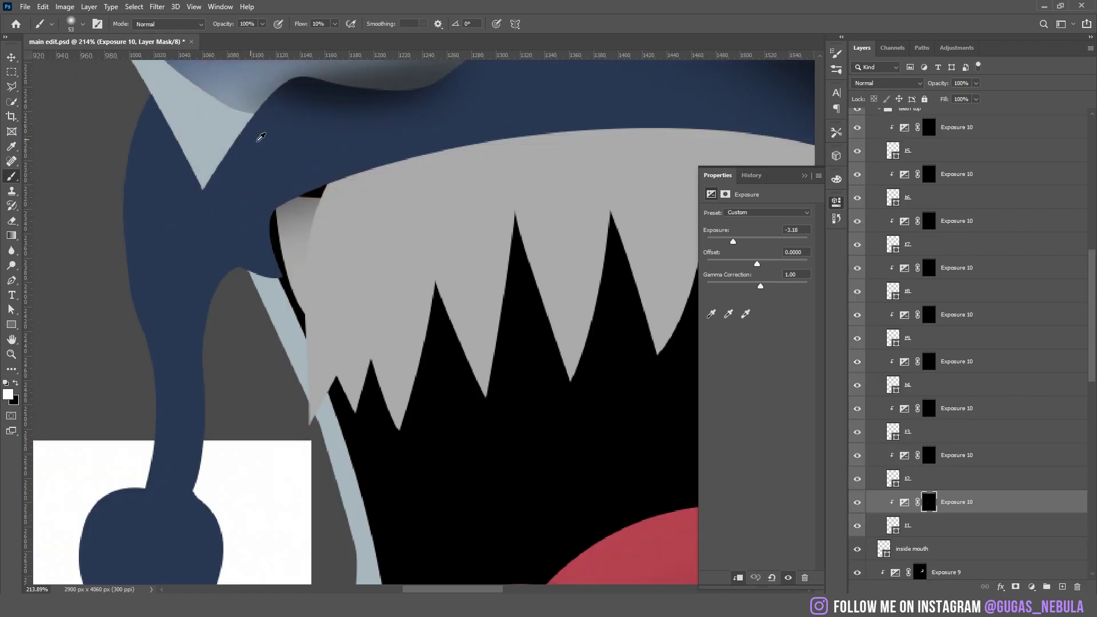
Darken the edges of several teeth on their Exposure 10 masks
scroll(260, 137, "up", 2)
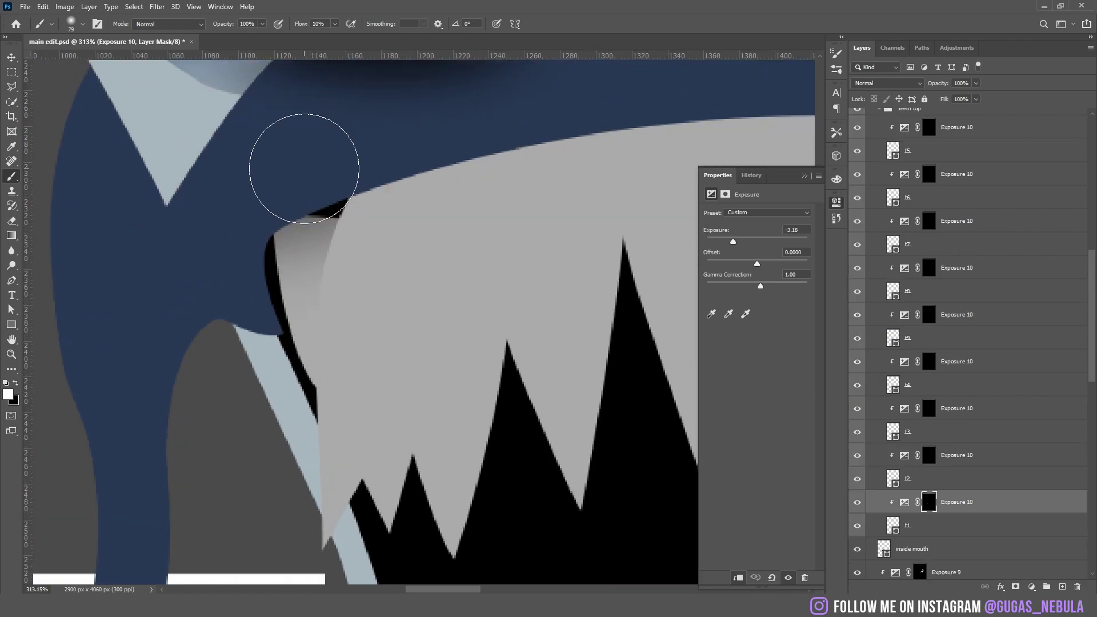
scroll(296, 166, "down", 1)
left_click(451, 208, "ctrl")
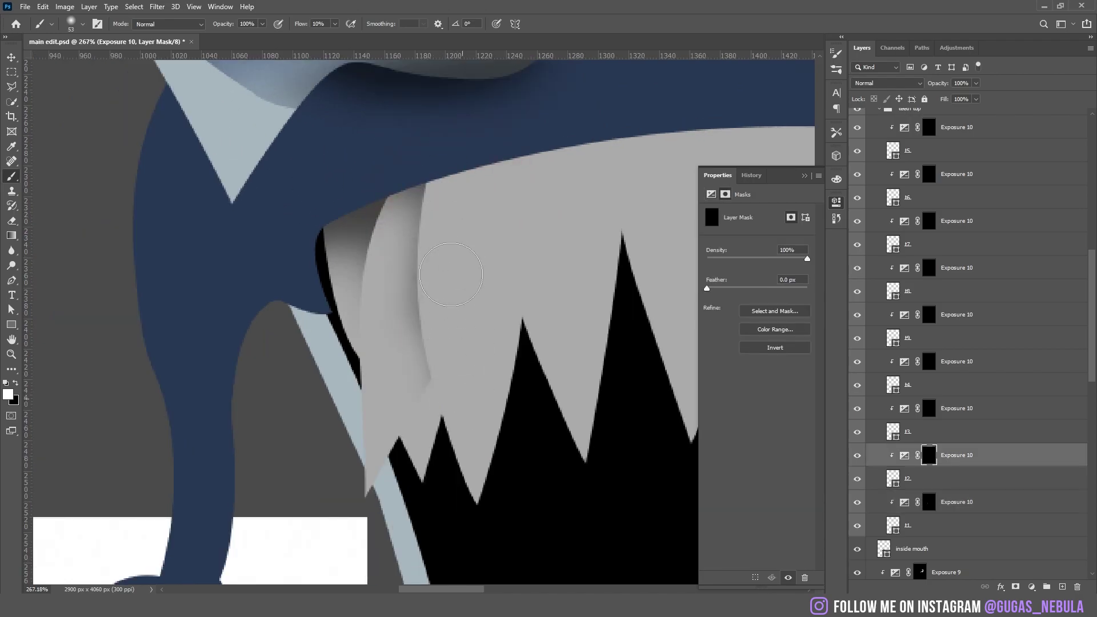
left_click(466, 198, "ctrl")
mouse_move(503, 245)
left_mouse_down()
mouse_move(551, 465)
mouse_move(538, 358)
left_mouse_up()
scroll(440, 289, "down", 1)
left_click(434, 289, "ctrl")
mouse_move(434, 289)
left_mouse_down()
mouse_move(662, 466)
mouse_move(623, 293)
mouse_move(644, 580)
mouse_move(625, 597)
left_mouse_up()
Shade the right tooth's top and edge with a larger brush
scroll(572, 400, "up", 1)
left_click(526, 226, "ctrl")
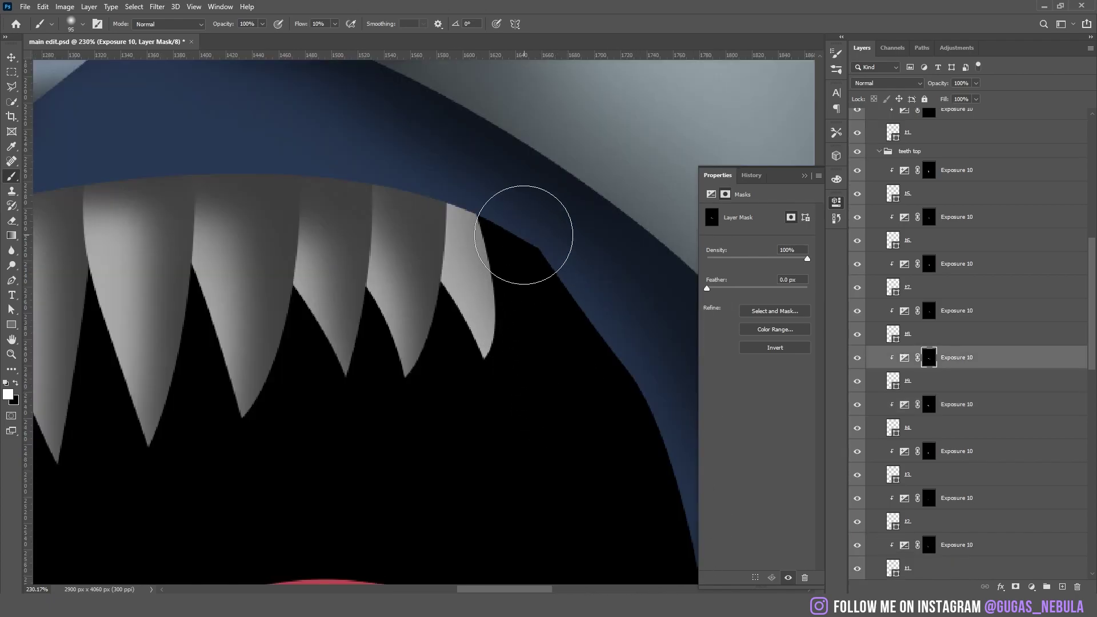
mouse_move(443, 209)
left_mouse_down()
mouse_move(397, 240)
mouse_move(379, 202)
mouse_move(355, 200)
mouse_move(404, 183)
mouse_move(499, 248)
mouse_move(506, 334)
mouse_move(521, 358)
left_mouse_up()
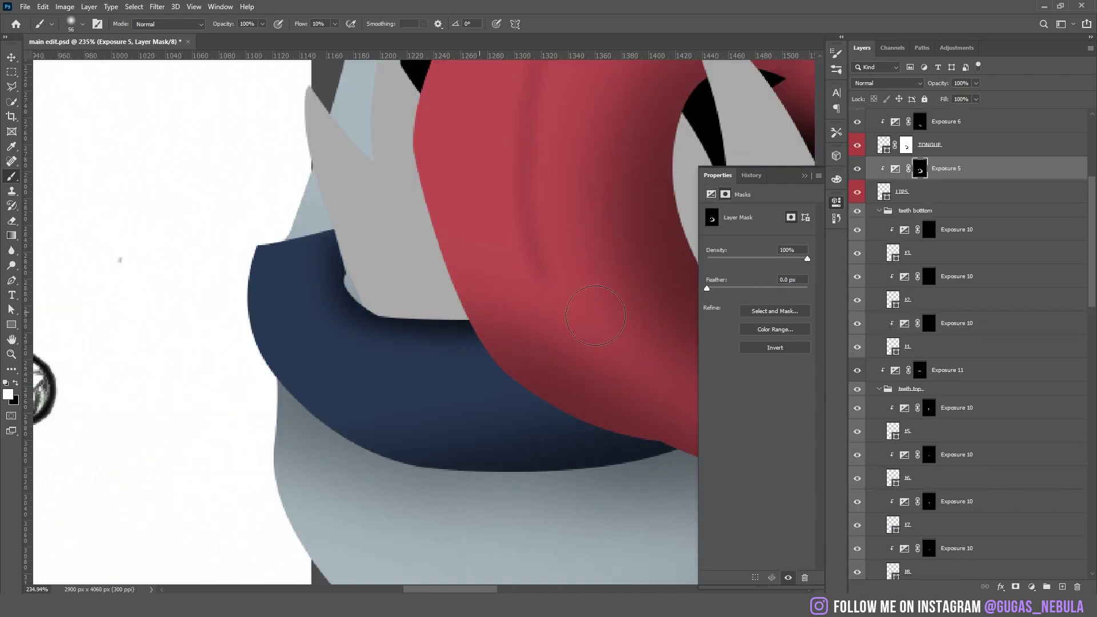
key("bracketright")
key("bracketright")
key("bracketright")
key("bracketright")
key("bracketright")
key("bracketright")
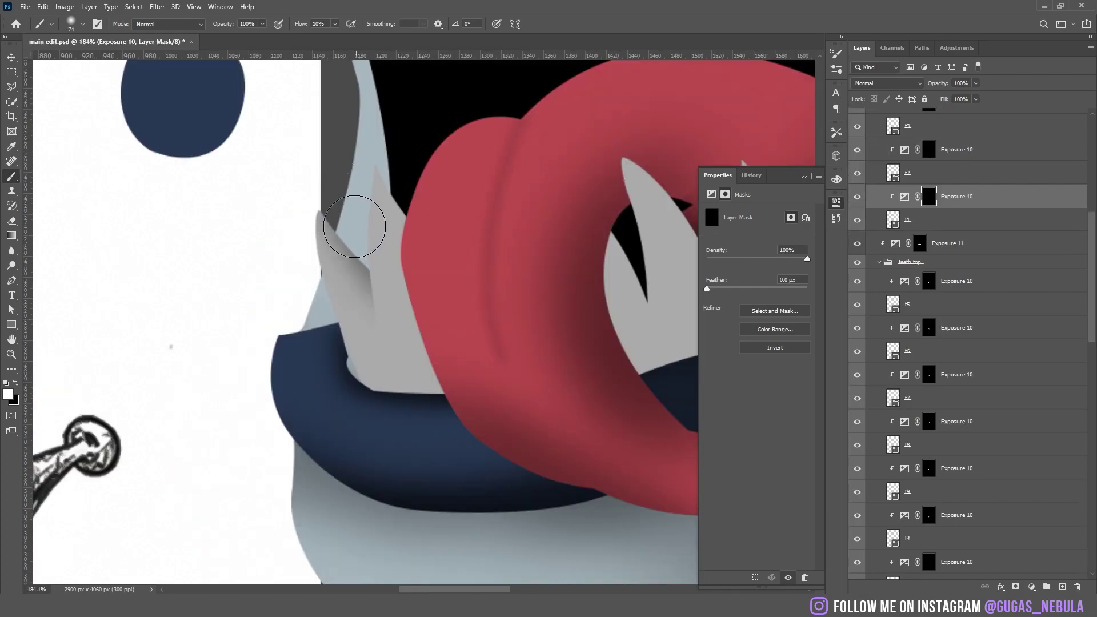
mouse_move(362, 220)
left_mouse_down()
mouse_move(384, 288)
mouse_move(372, 251)
mouse_move(403, 284)
mouse_move(415, 418)
mouse_move(390, 257)
mouse_move(420, 373)
mouse_move(409, 414)
mouse_move(359, 409)
mouse_move(414, 191)
mouse_move(438, 217)
mouse_move(463, 339)
mouse_move(428, 275)
mouse_move(408, 189)
mouse_move(466, 445)
left_mouse_up()
Darken the lower tooth edges and shade the tongue along the selection edge
key("alt+bracketright")
key("alt+bracketright")
key("bracketright")
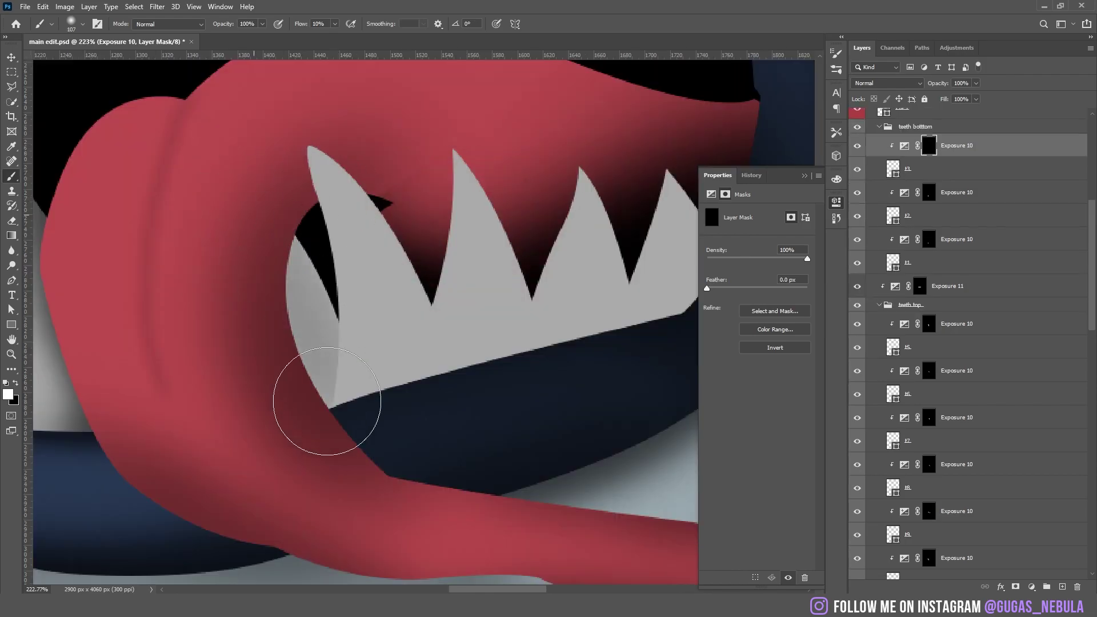
mouse_move(326, 399)
left_mouse_down()
mouse_move(350, 415)
mouse_move(348, 362)
mouse_move(318, 274)
mouse_move(266, 272)
mouse_move(243, 212)
left_mouse_up()
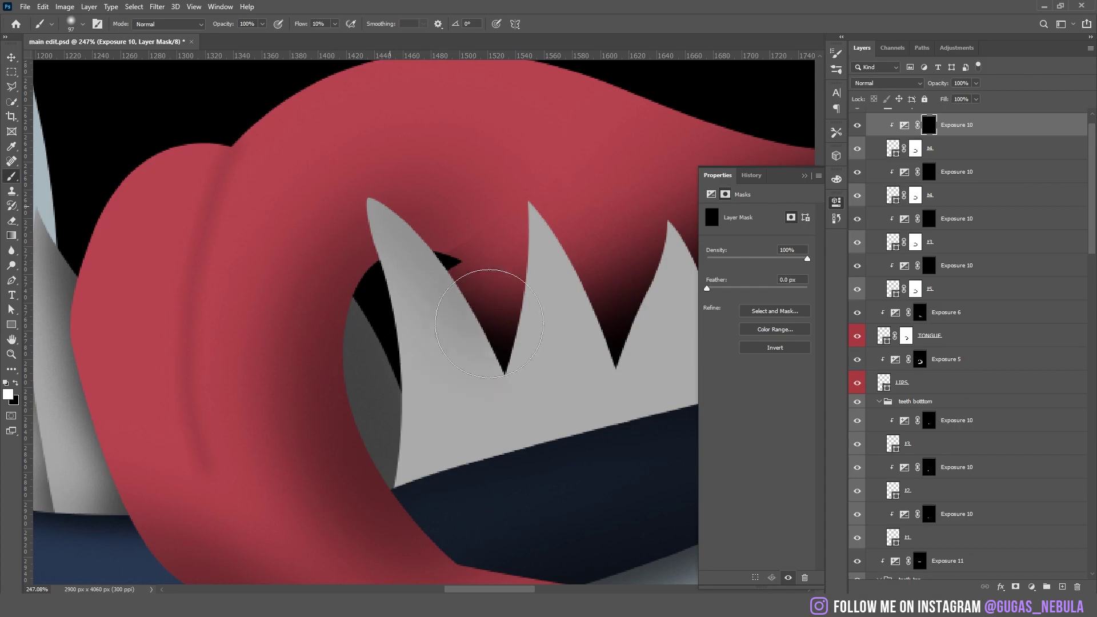
mouse_move(490, 282)
left_mouse_down()
mouse_move(393, 196)
mouse_move(502, 502)
mouse_move(465, 269)
mouse_move(453, 311)
mouse_move(488, 387)
mouse_move(547, 441)
left_mouse_up()
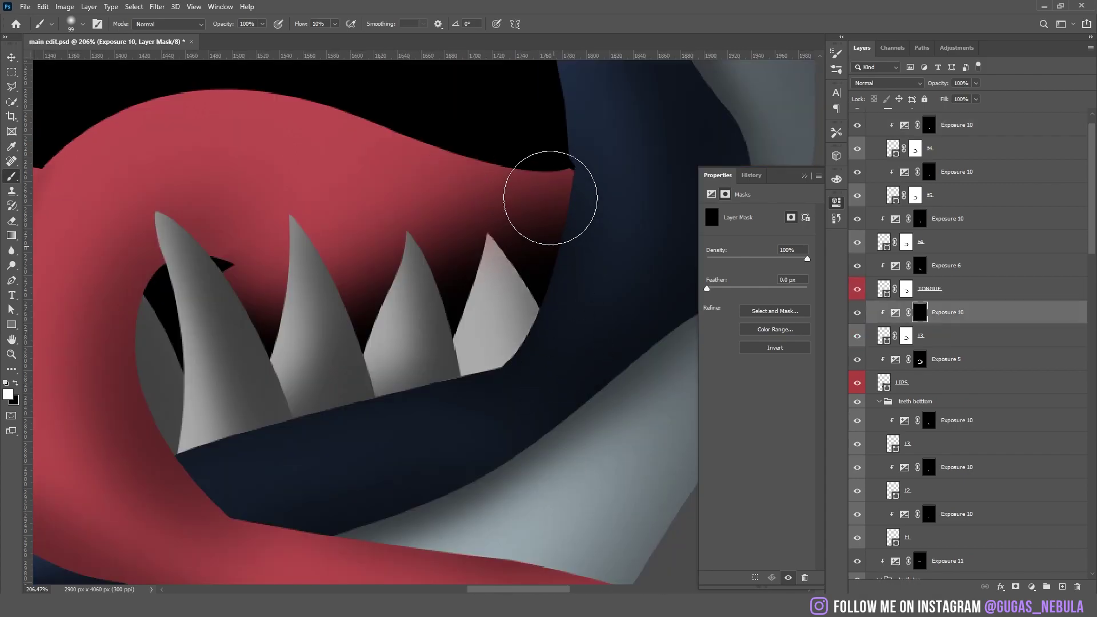
mouse_move(551, 198)
left_mouse_down()
mouse_move(517, 245)
mouse_move(534, 404)
mouse_move(515, 392)
mouse_move(444, 441)
mouse_move(565, 343)
left_mouse_up()
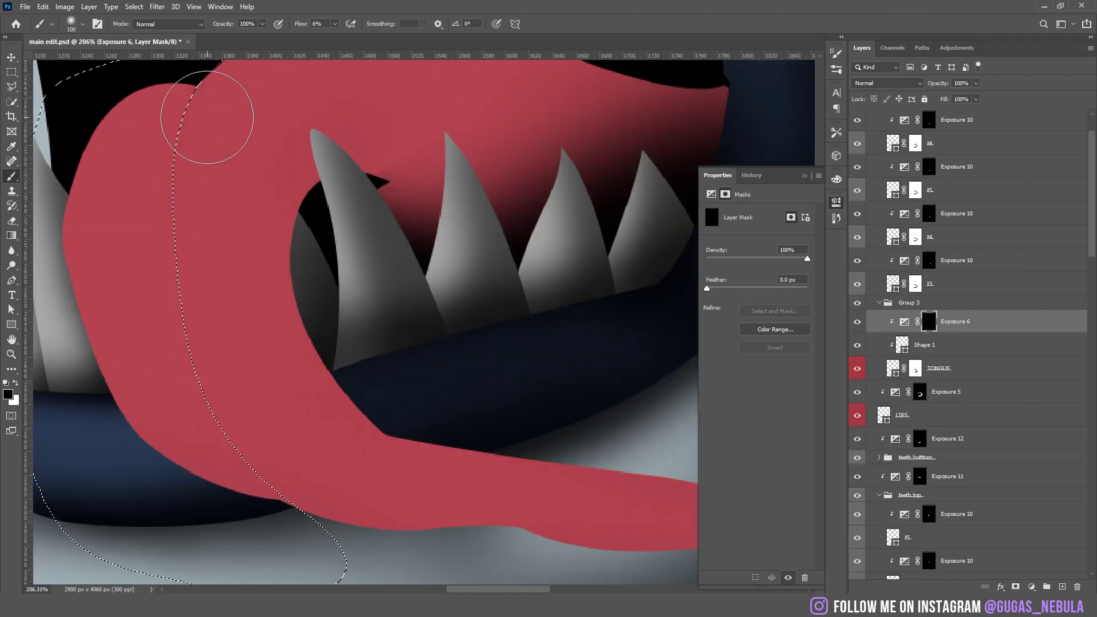
mouse_move(201, 197)
left_mouse_down()
mouse_move(190, 245)
mouse_move(241, 92)
mouse_move(203, 255)
mouse_move(212, 89)
mouse_move(205, 278)
mouse_move(198, 194)
mouse_move(228, 365)
mouse_move(188, 237)
mouse_move(227, 378)
mouse_move(205, 252)
mouse_move(259, 431)
left_mouse_up()
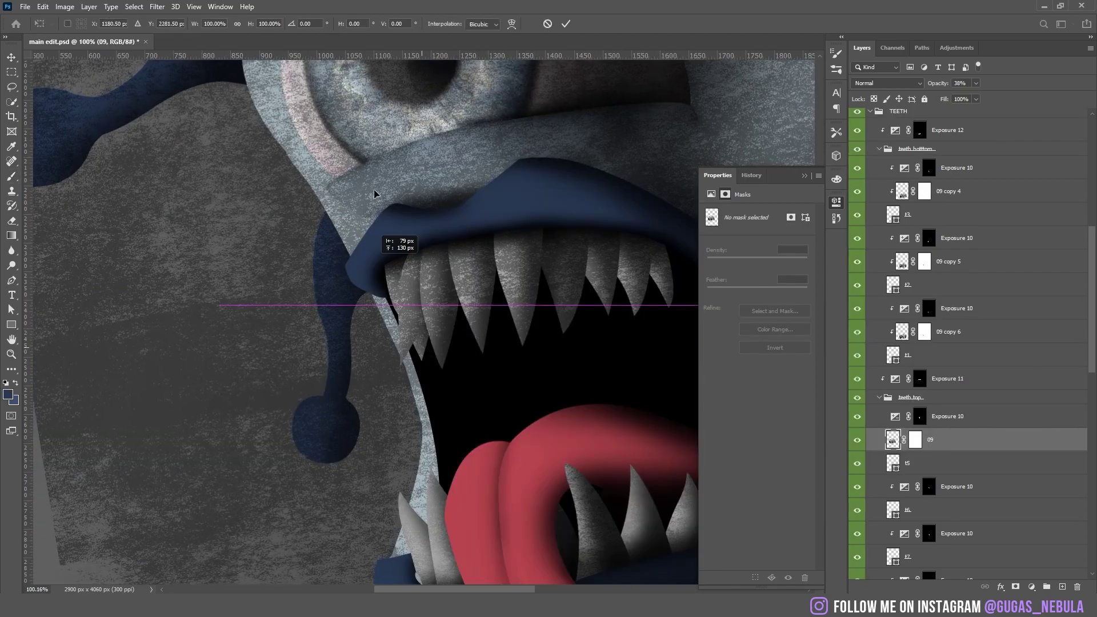
Fit the 09 texture over the upper teeth, then rotate and warp skin photo layer 3 onto the head
mouse_move(372, 260)
left_mouse_down()
mouse_move(433, 176)
mouse_move(459, 227)
mouse_move(449, 256)
mouse_move(431, 256)
left_mouse_up()
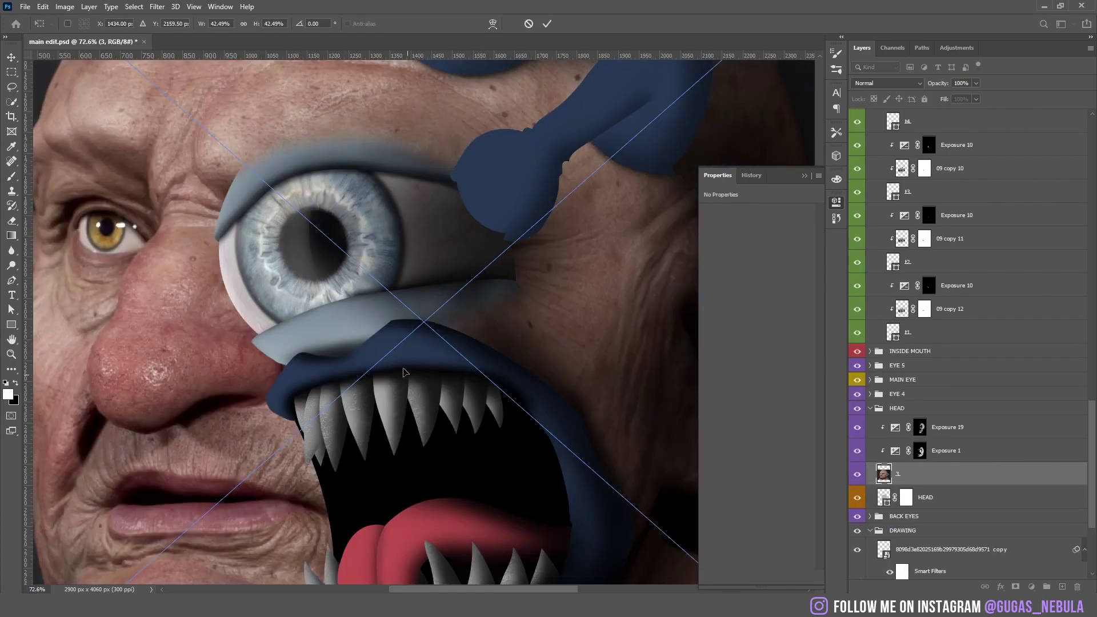
scroll(403, 373, "down", 5)
left_click_drag(680, 236, 677, 115)
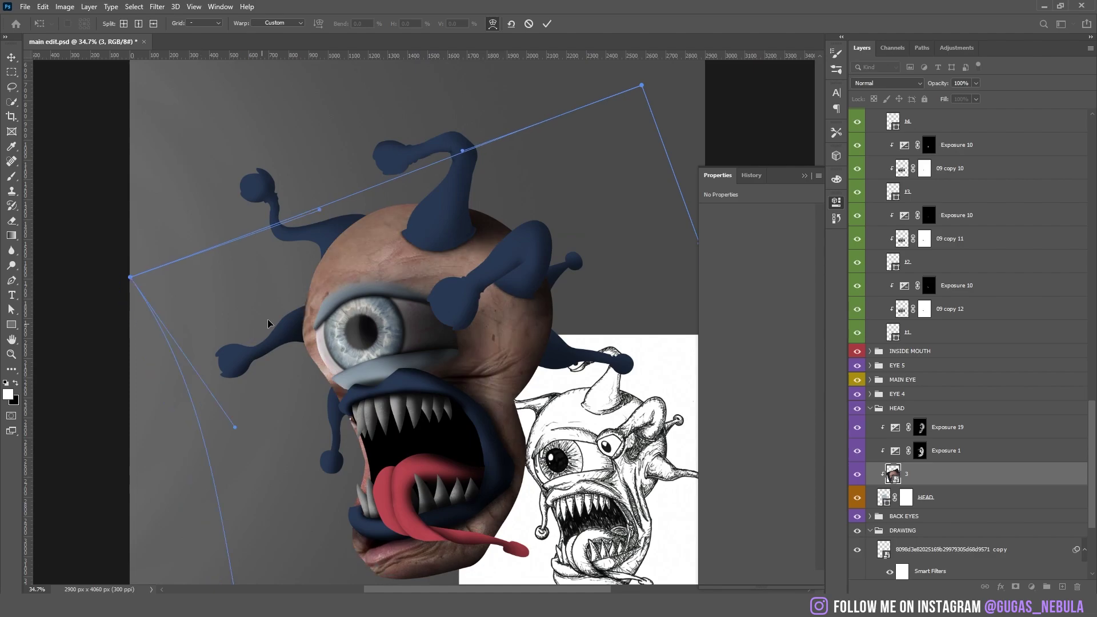
left_click_drag(267, 324, 237, 289)
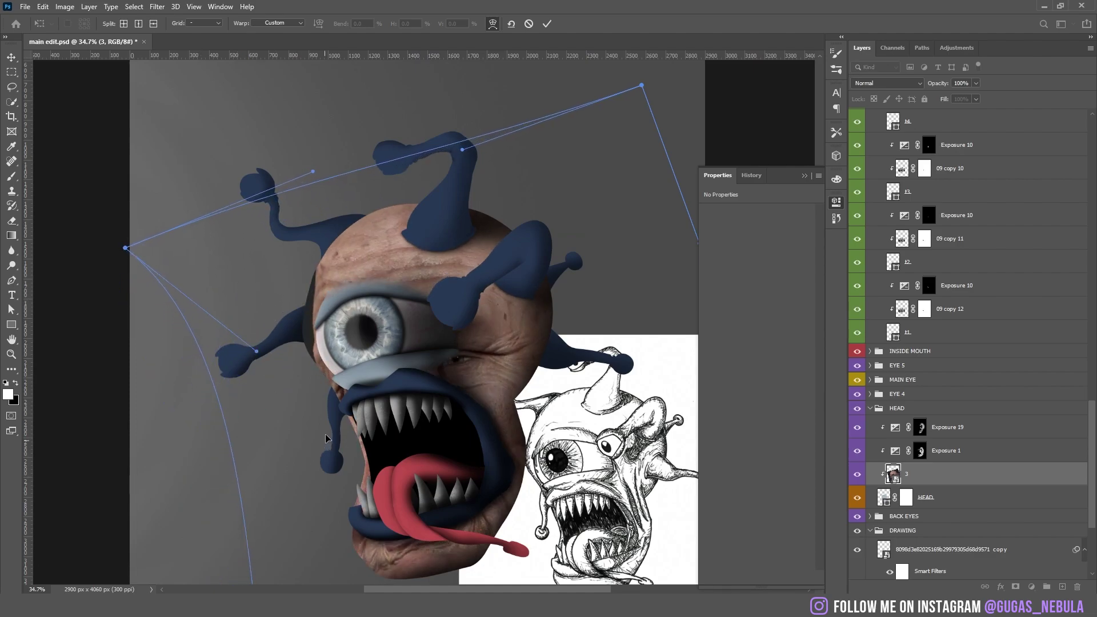
left_click_drag(352, 242, 328, 404)
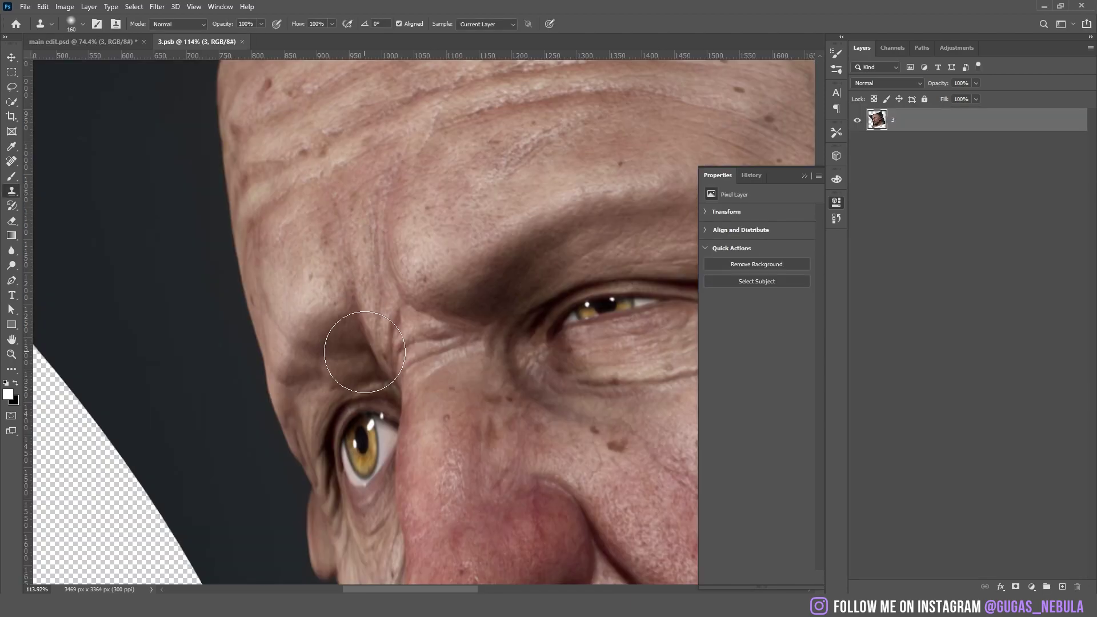
Clone skin over the photo's eyes, cheek, ear, nose and lips in 3.psb
mouse_move(348, 348)
left_mouse_down()
mouse_move(318, 354)
mouse_move(313, 410)
mouse_move(392, 427)
mouse_move(388, 419)
mouse_move(362, 465)
left_mouse_up()
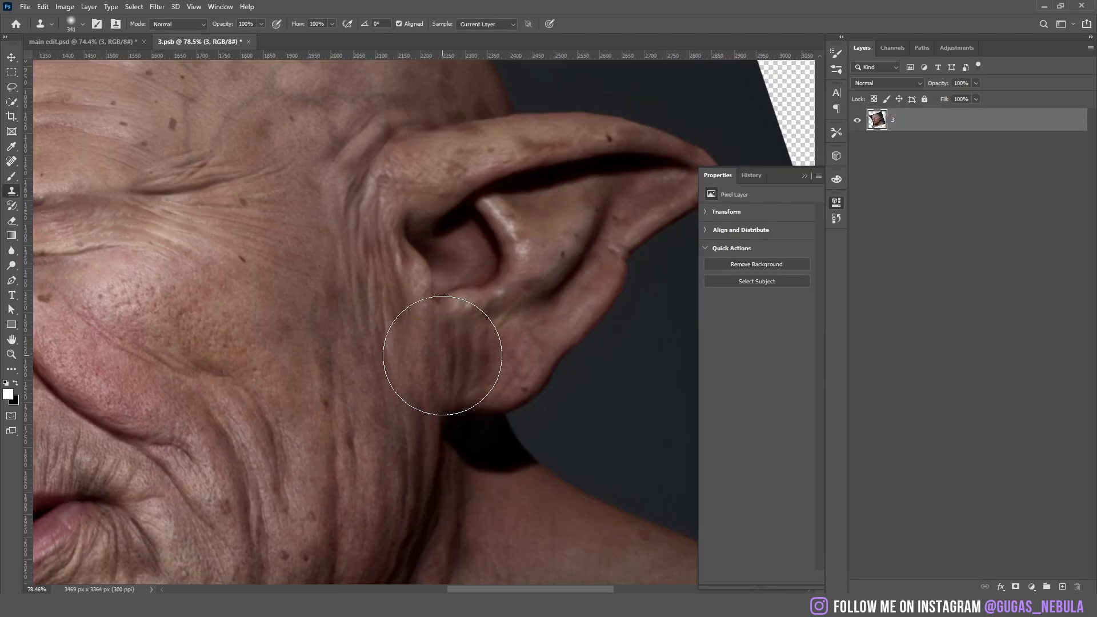
mouse_move(443, 350)
left_mouse_down()
mouse_move(436, 288)
mouse_move(453, 184)
mouse_move(575, 245)
mouse_move(448, 294)
left_mouse_up()
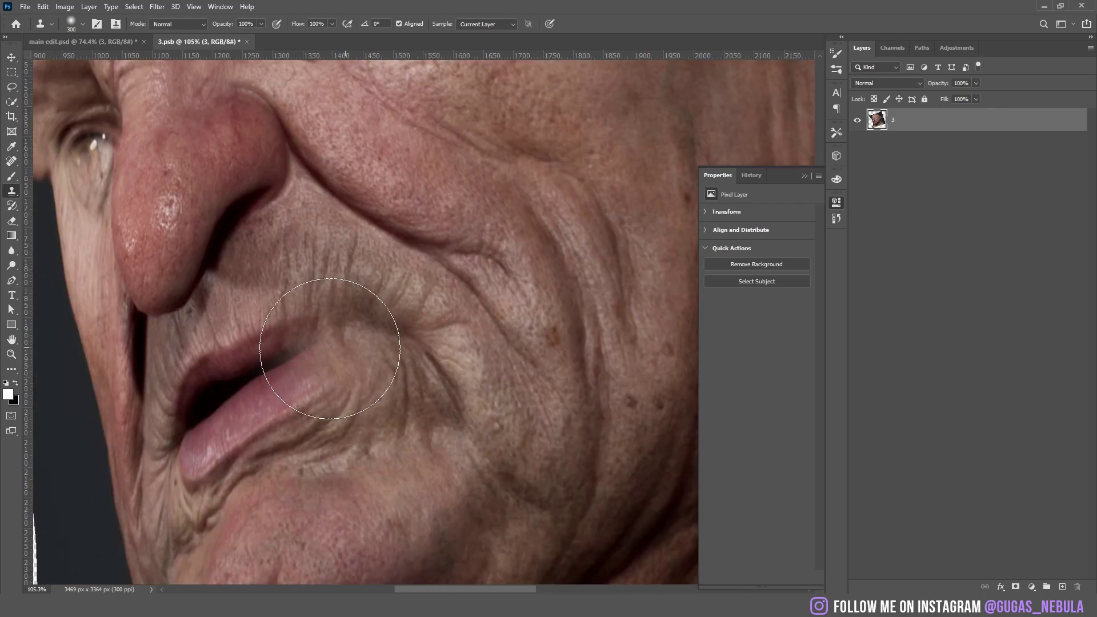
mouse_move(318, 343)
left_mouse_down()
mouse_move(232, 441)
mouse_move(188, 457)
left_mouse_up()
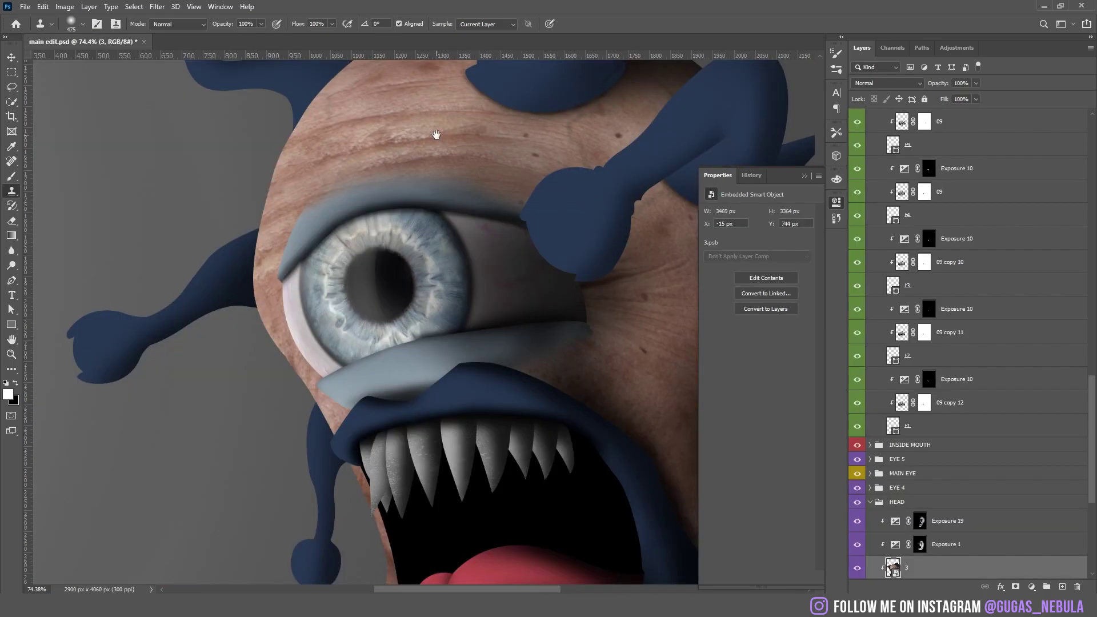
Restore skin along the jawline on the HEAD mask and shift the head's hue to cyan
mouse_move(436, 134)
left_mouse_down()
mouse_move(282, 307)
mouse_move(257, 166)
left_mouse_up()
left_click_drag(452, 389, 366, 165)
left_click_drag(382, 311, 326, 194)
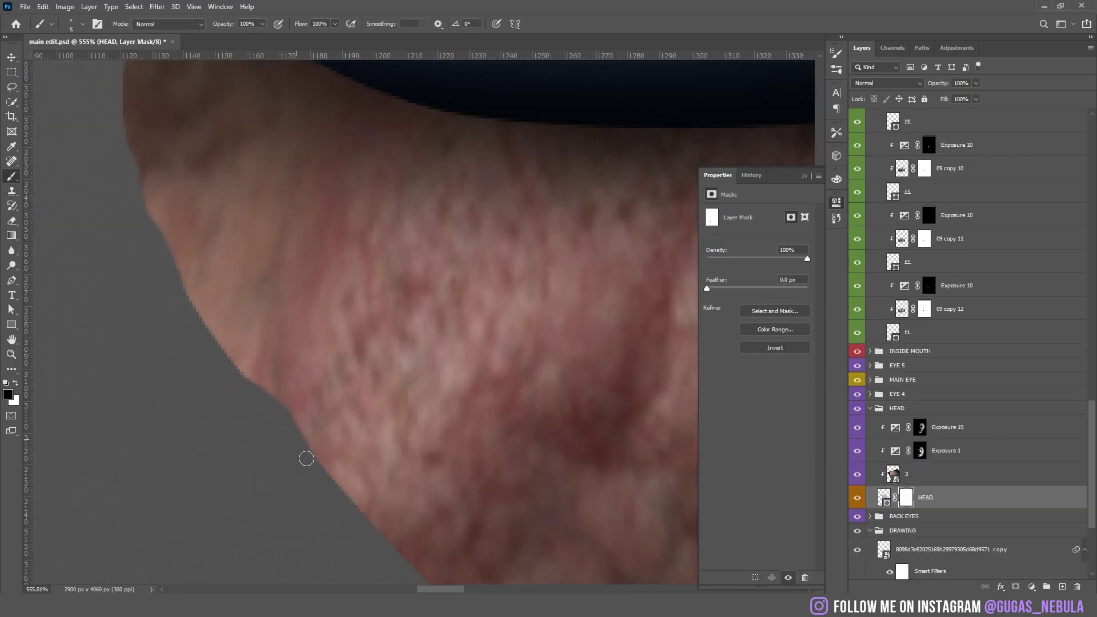
left_click_drag(307, 458, 155, 191)
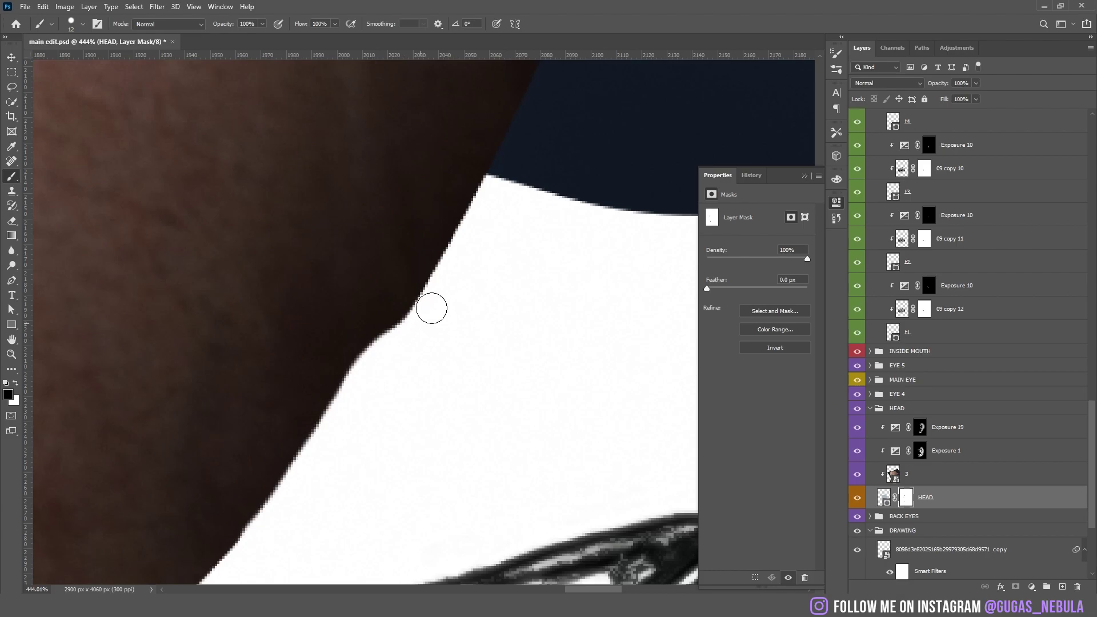
left_click_drag(442, 267, 464, 214)
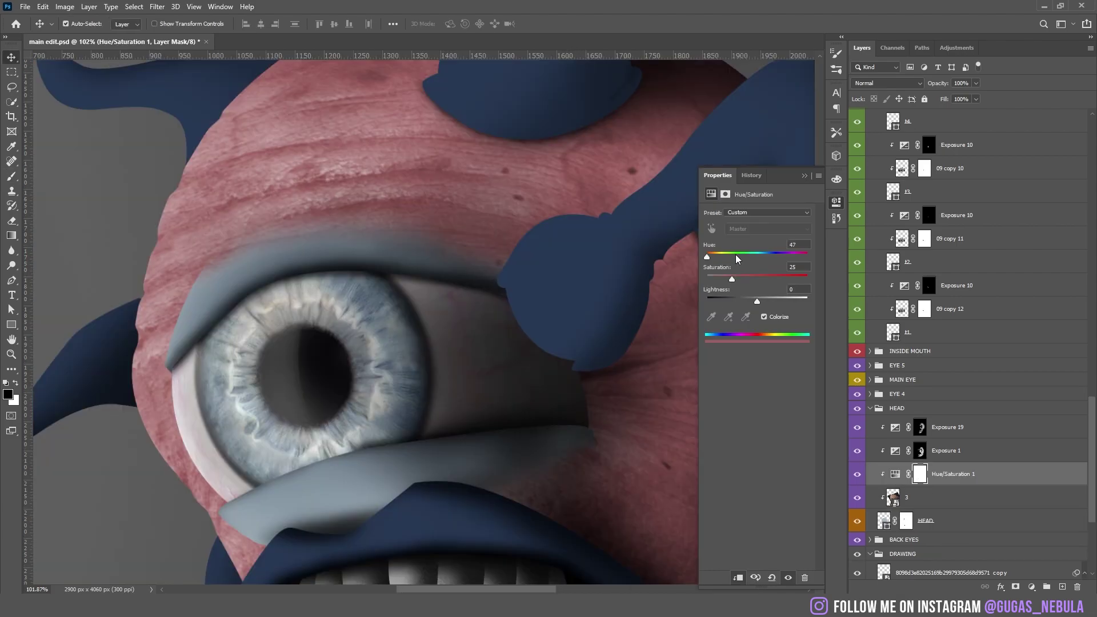
left_click_drag(736, 255, 767, 252)
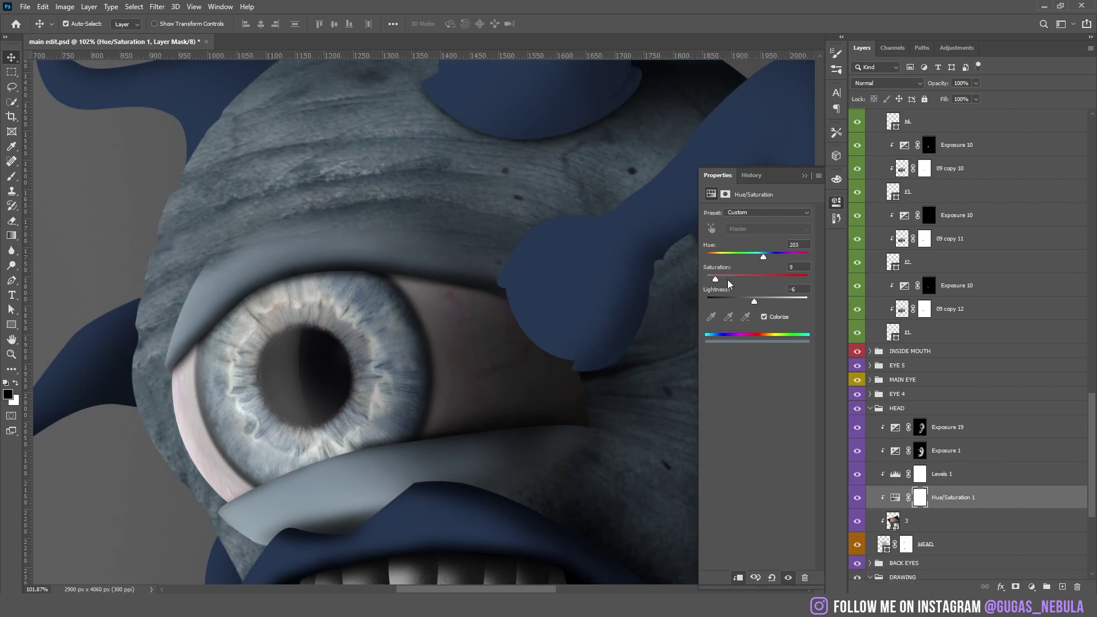
Tune the head Hue/Saturation to Hue 203, Saturation 11, Lightness -6, then lasso 3.jpg's lower lip
left_click_drag(719, 278, 722, 277)
scroll(702, 362, "down", 5)
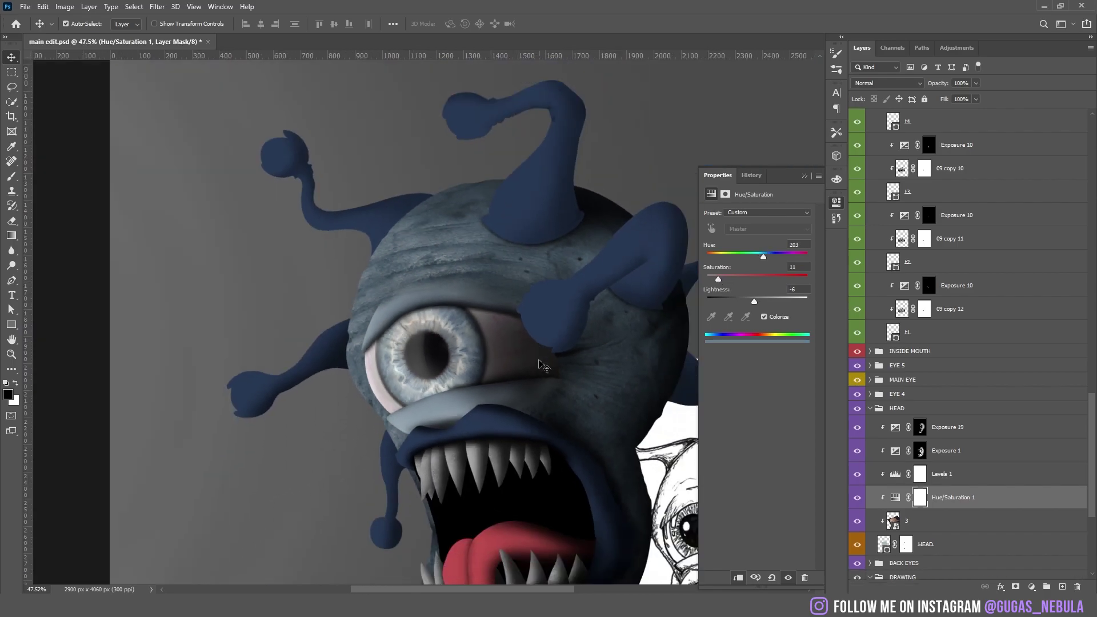
left_click_drag(702, 362, 425, 221)
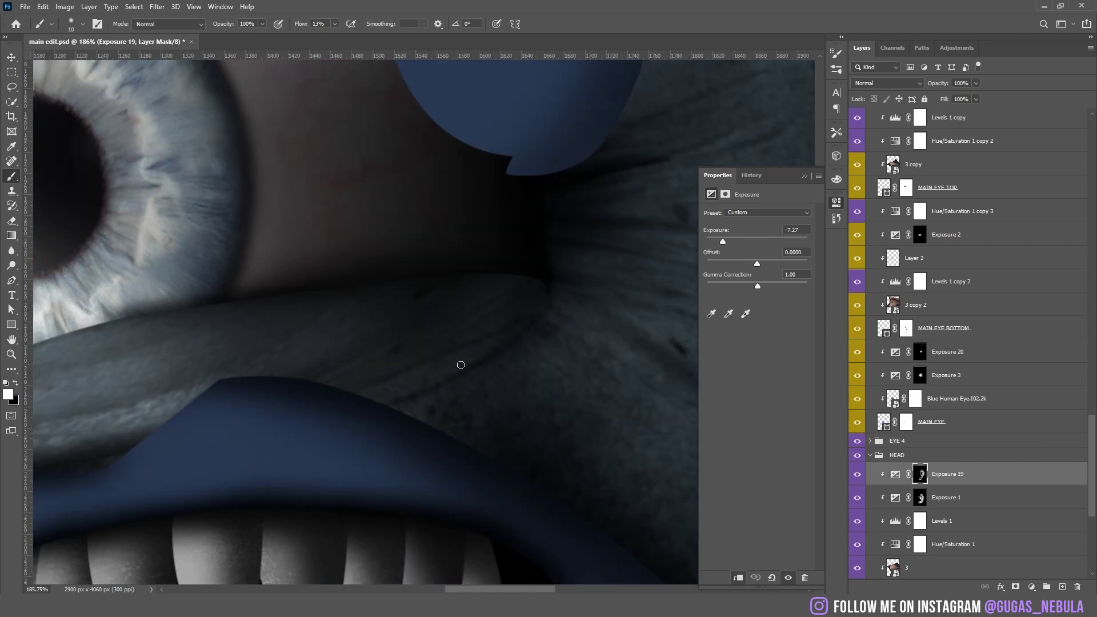
left_click_drag(230, 286, 201, 346)
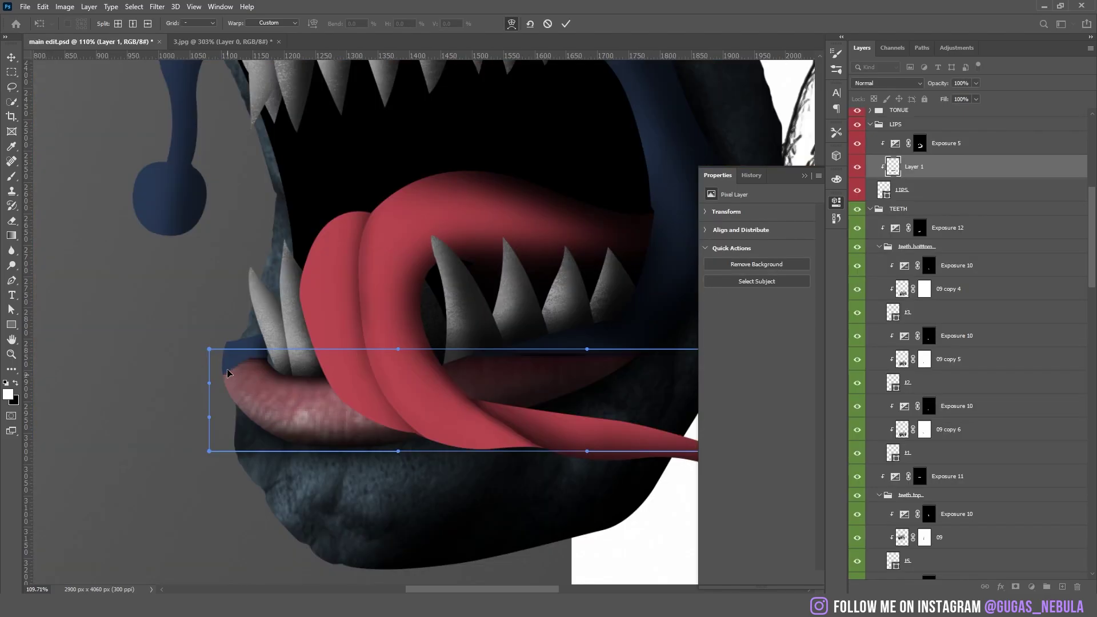
Warp and rotate the pasted lip piece into place on the mouth
mouse_move(252, 389)
left_mouse_down()
mouse_move(281, 337)
mouse_move(250, 337)
left_mouse_up()
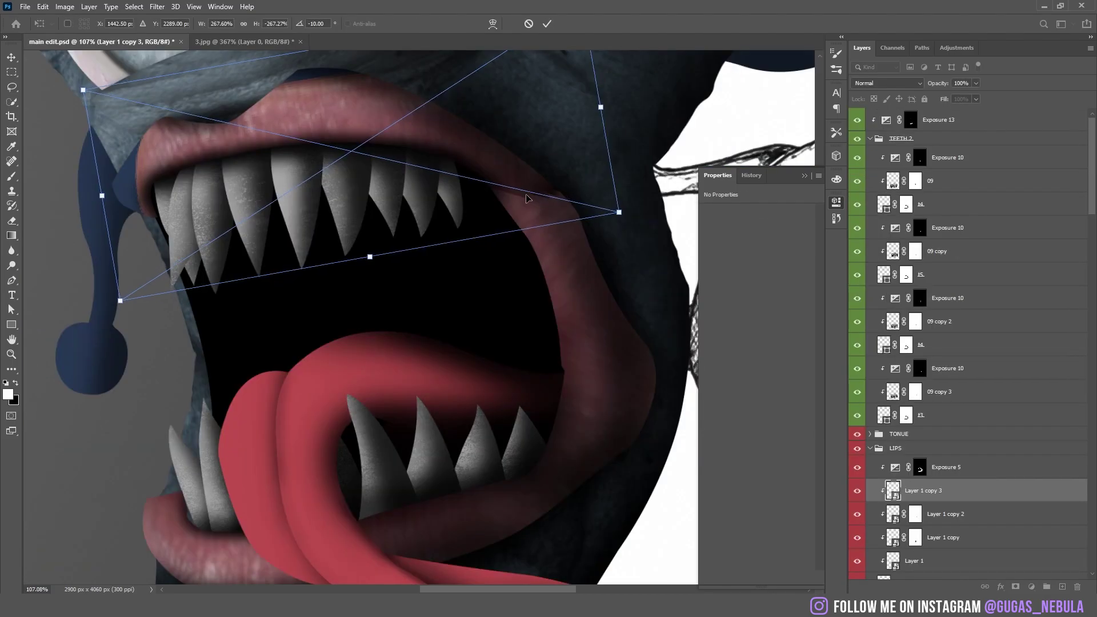
left_click_drag(440, 120, 558, 172)
left_click_drag(432, 161, 411, 145)
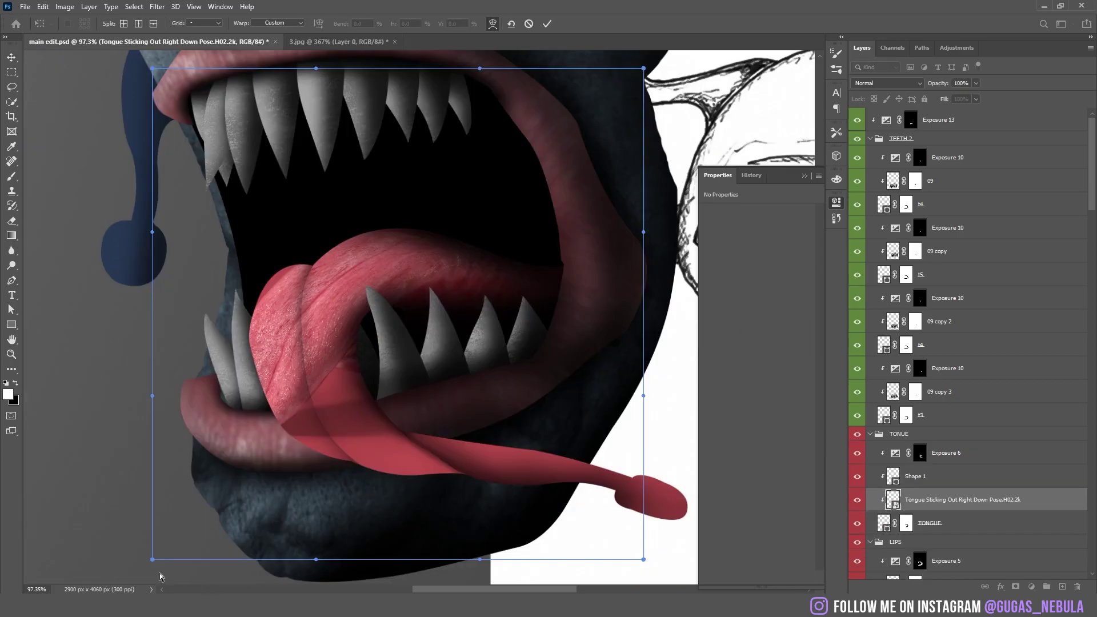
Reshape the placed tongue photo's curl, then warp a duplicated tongue piece with its tip bent outward
left_click_drag(153, 565, 672, 573)
left_click_drag(319, 246, 246, 273)
left_click_drag(440, 413, 227, 272)
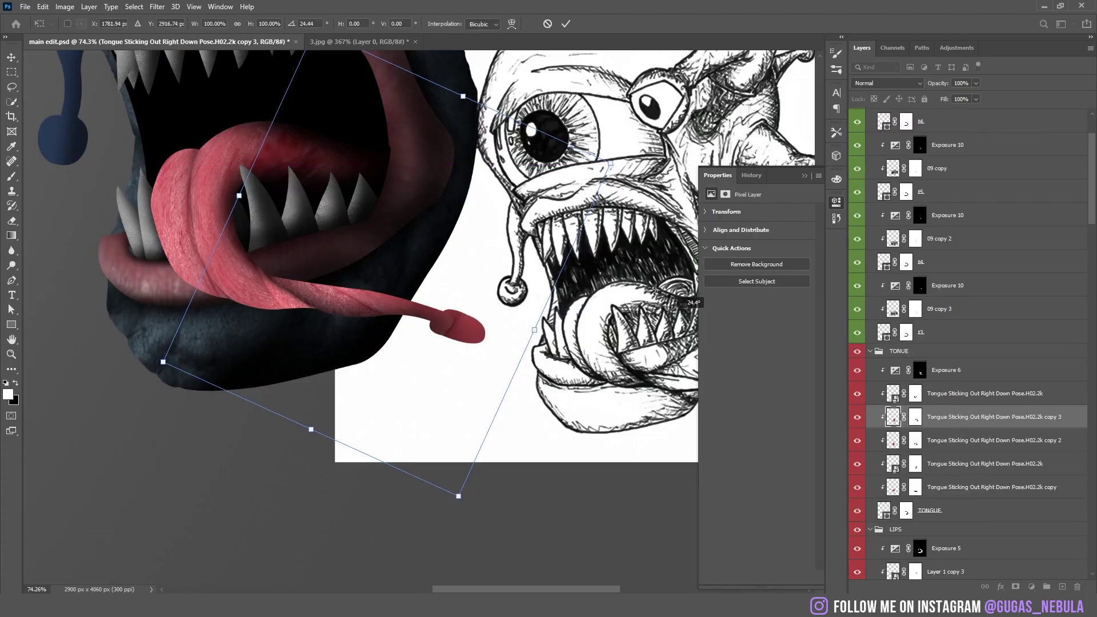
left_click_drag(400, 343, 506, 289)
right_click(458, 319)
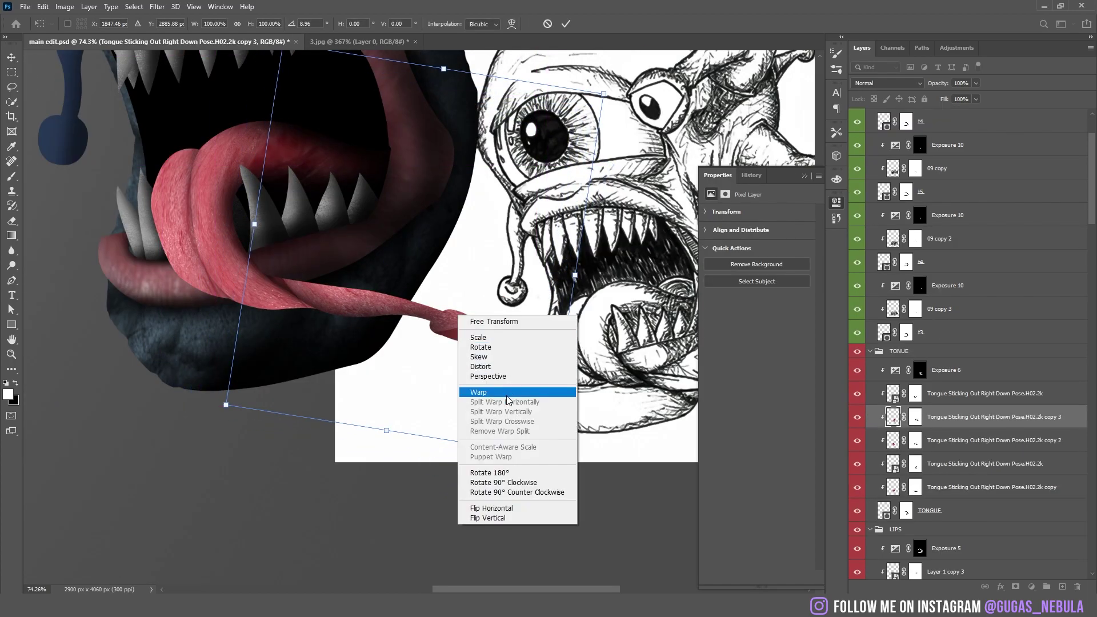
left_click(506, 384)
left_click_drag(531, 338, 586, 326)
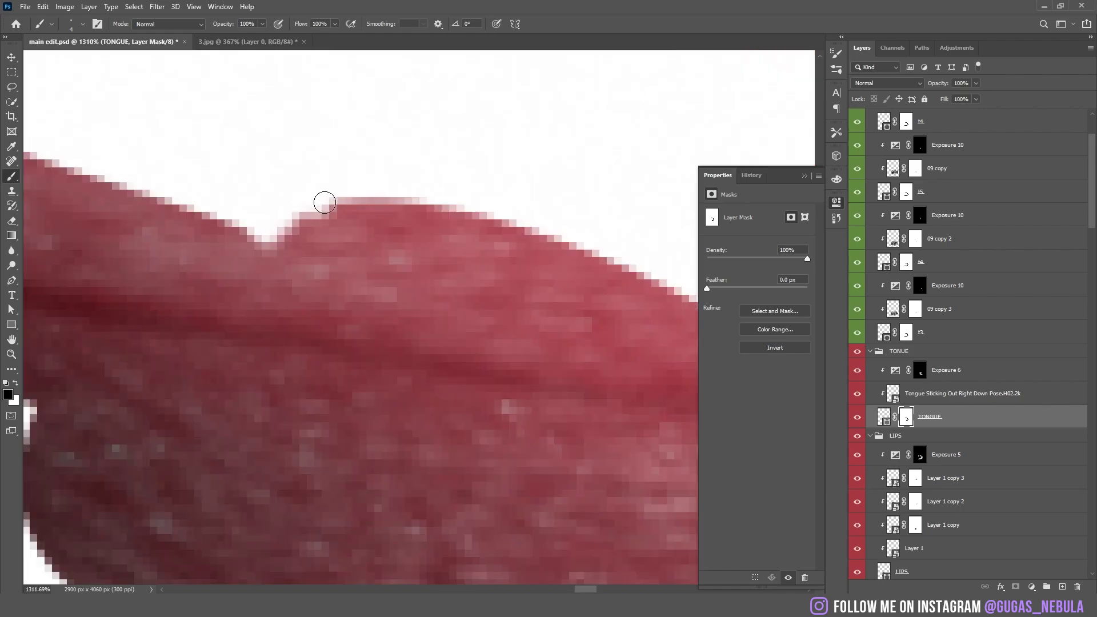
Paint the TONGUE mask to hide stray pixels along the tongue edges
left_click_drag(319, 196, 507, 227)
scroll(221, 98, "down", 3)
scroll(448, 191, "up", 4)
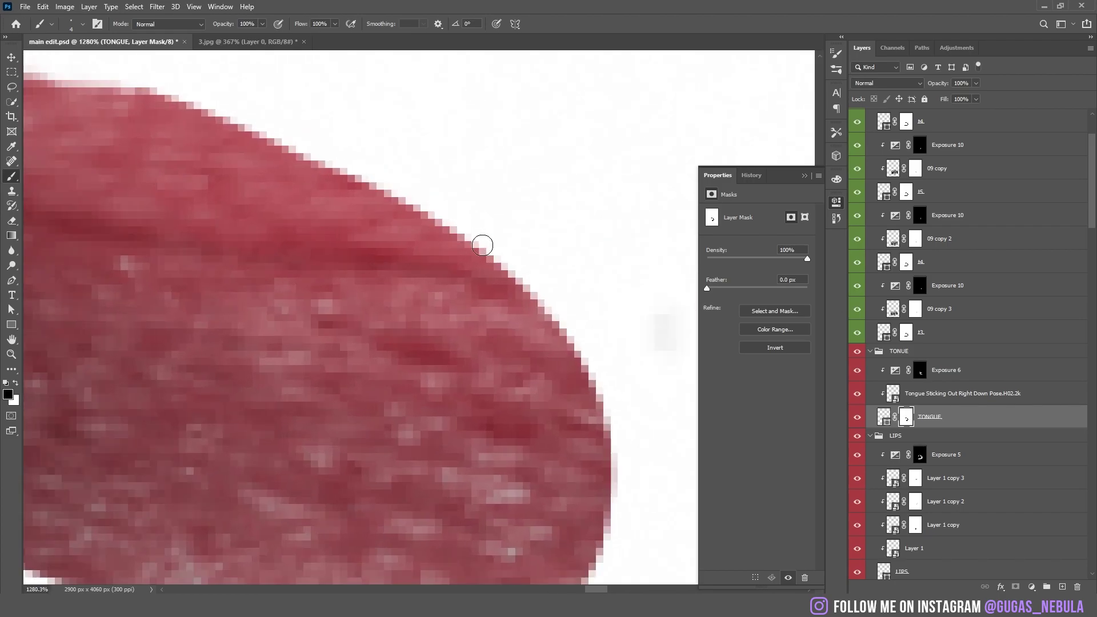
left_click_drag(487, 275, 536, 292)
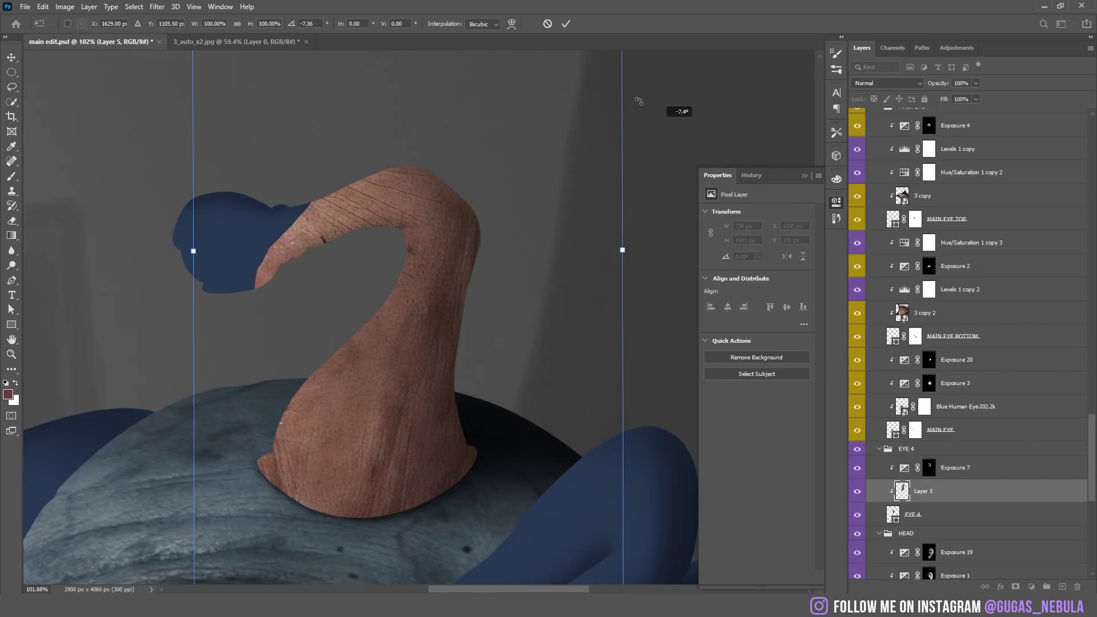
Tilt and move the pasted wood texture onto the stalk, then warp it along the tentacle's curve
left_click_drag(637, 103, 630, 93)
left_click_drag(511, 184, 490, 159)
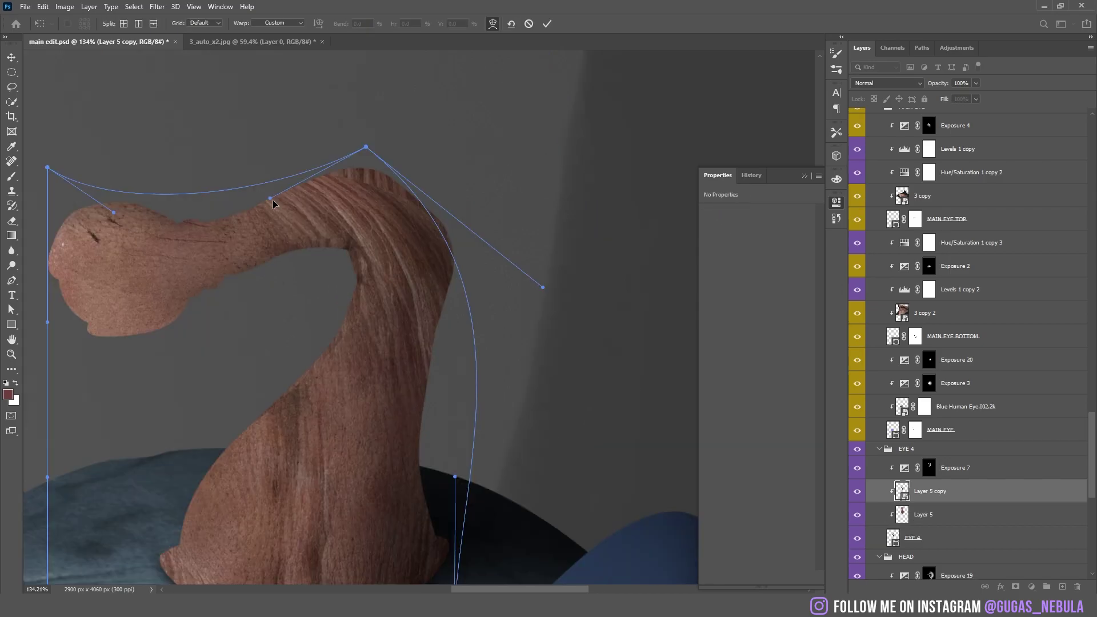
left_click_drag(35, 216, 132, 494)
left_click_drag(440, 210, 440, 197)
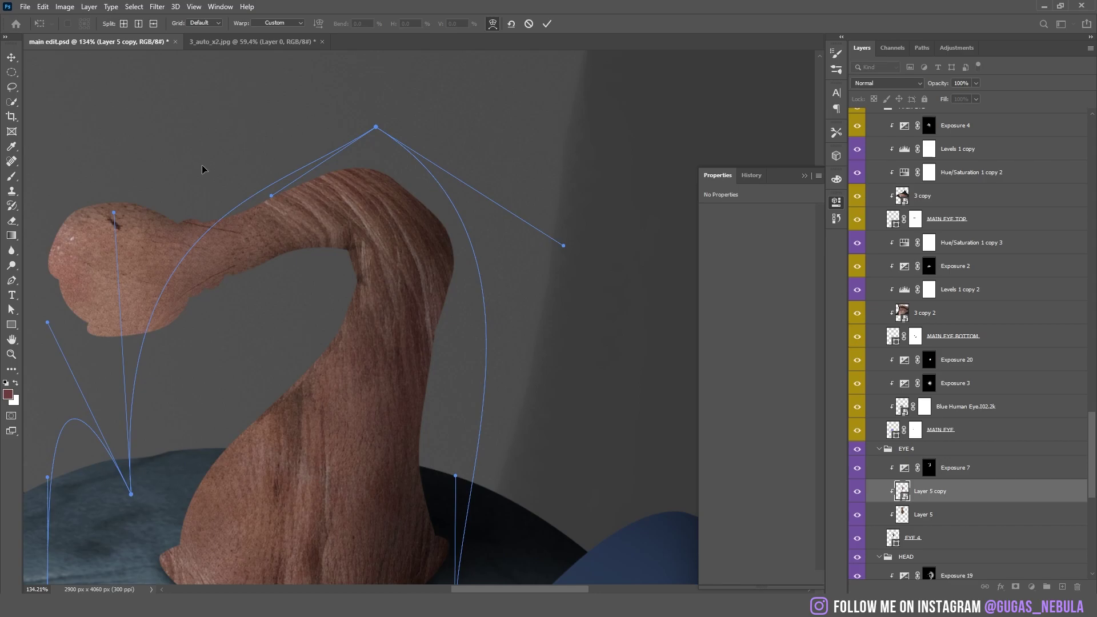
left_click_drag(271, 196, 219, 302)
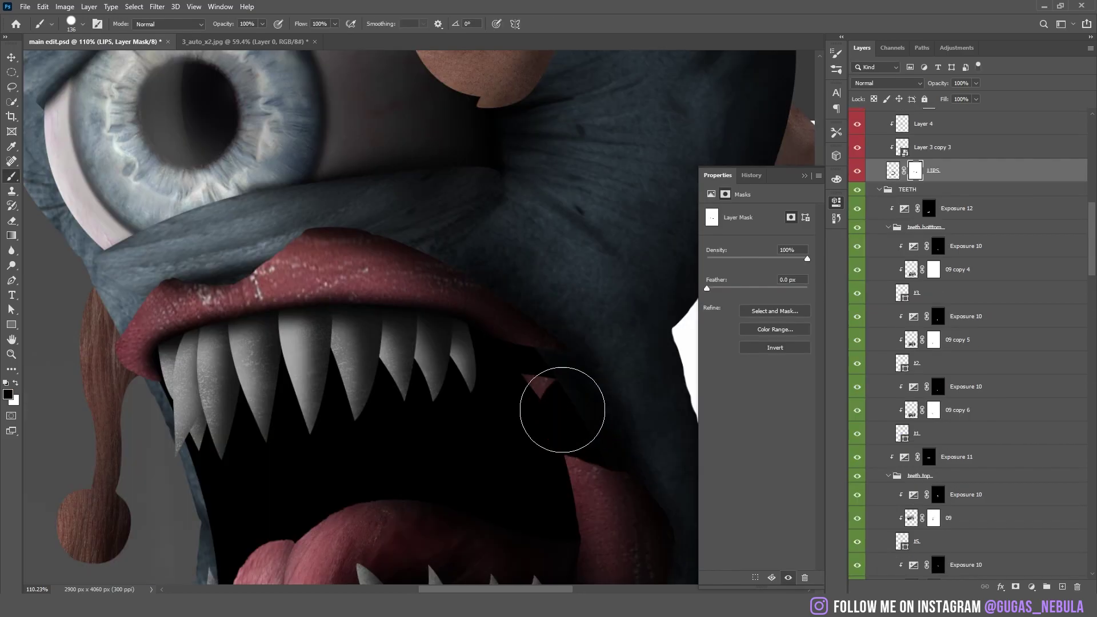
Paint a straight black line on the LIPS mask to trim lips at the mouth corner
scroll(526, 379, "up", 2)
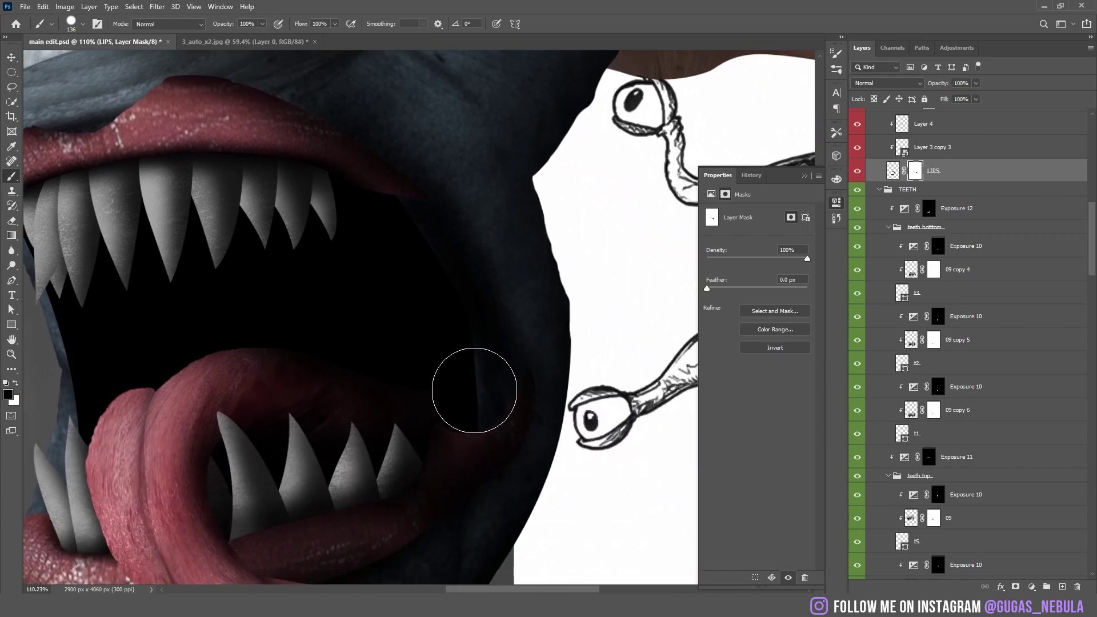
mouse_move(473, 384)
left_mouse_down()
mouse_move(191, 179)
mouse_move(115, 167)
mouse_move(88, 124)
mouse_move(147, 159)
mouse_move(331, 226)
left_mouse_up()
scroll(330, 225, "up", 4)
scroll(223, 322, "up", 3)
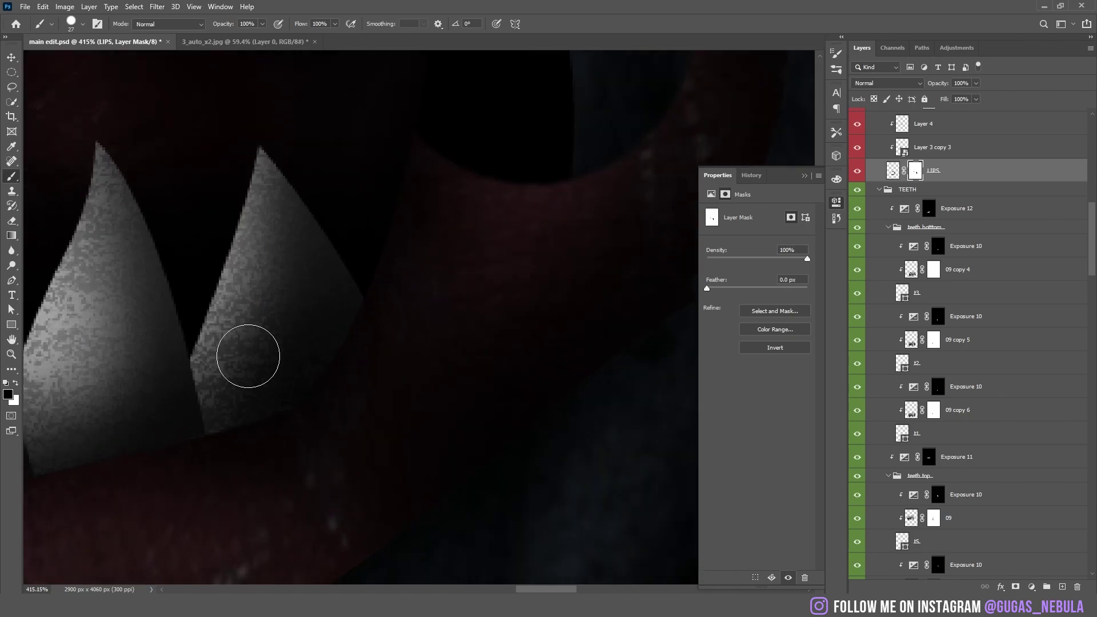
left_click(611, 297, "shift")
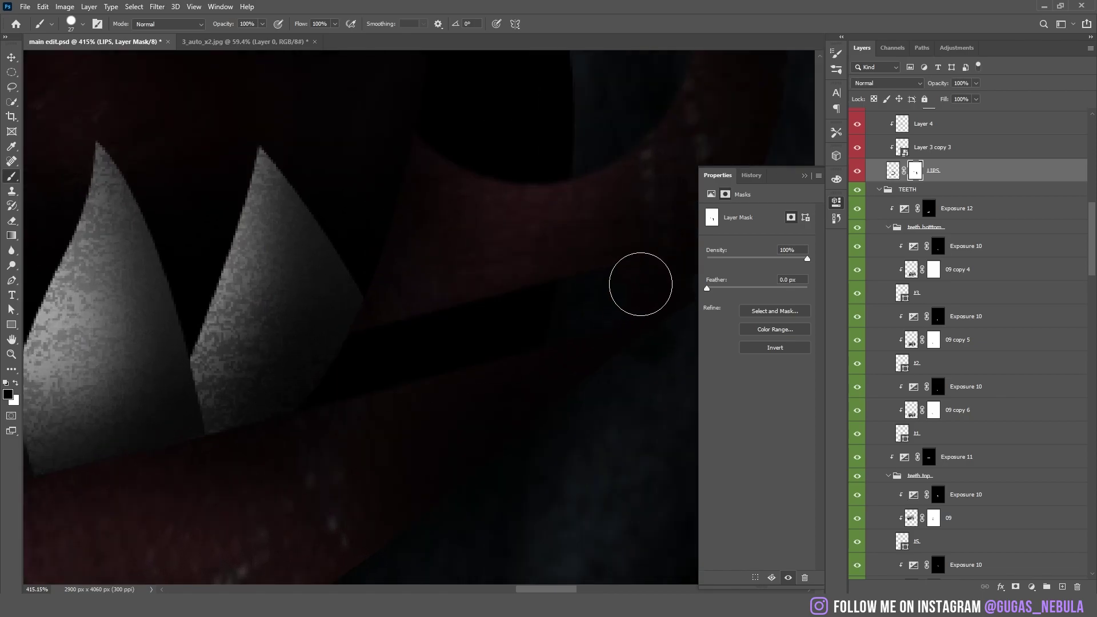
scroll(641, 285, "down", 5)
scroll(505, 218, "up", 1)
key("bracketright")
key("bracketright")
key("bracketright")
key("bracketright")
key("bracketright")
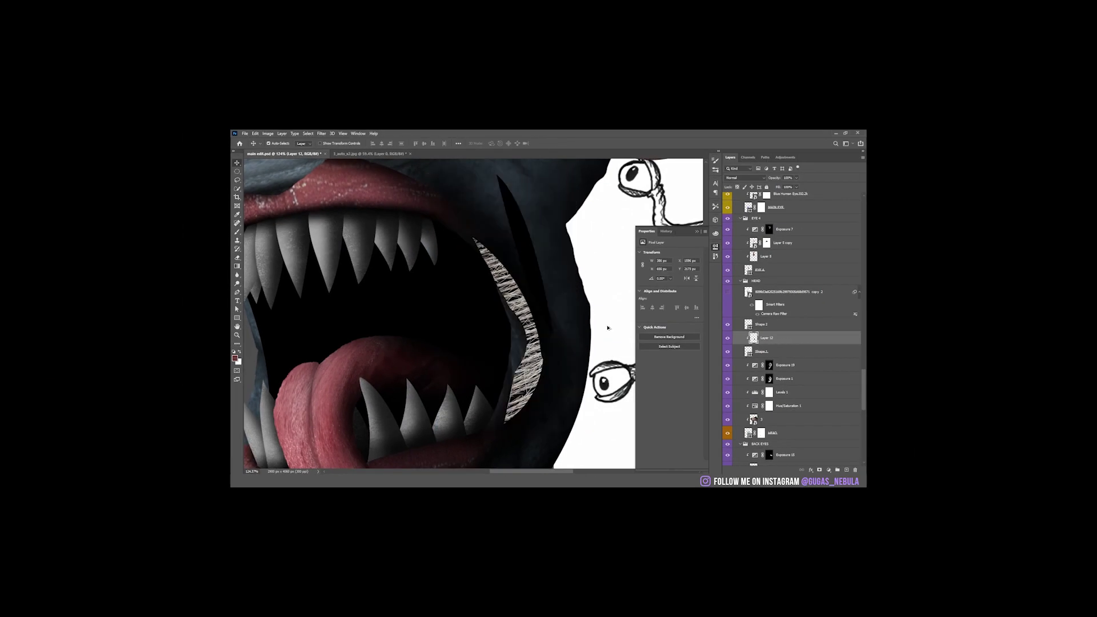
Clip the hair texture to Shape 2 and darken it with Levels, masked Exposure and Lightness -16
left_click(779, 327, "alt")
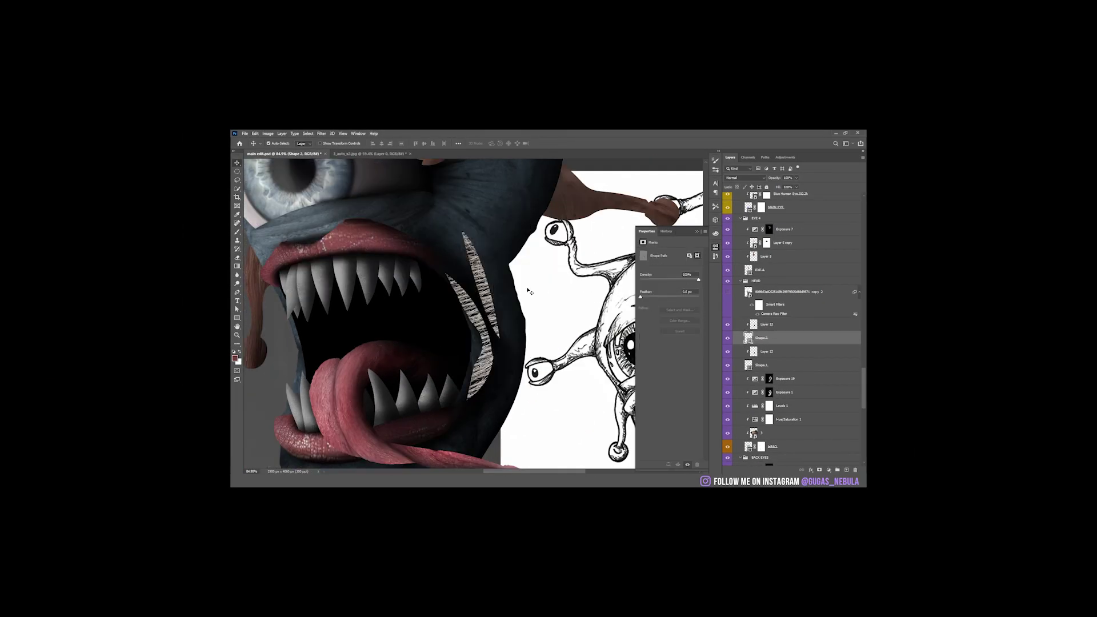
scroll(483, 285, "up", 2)
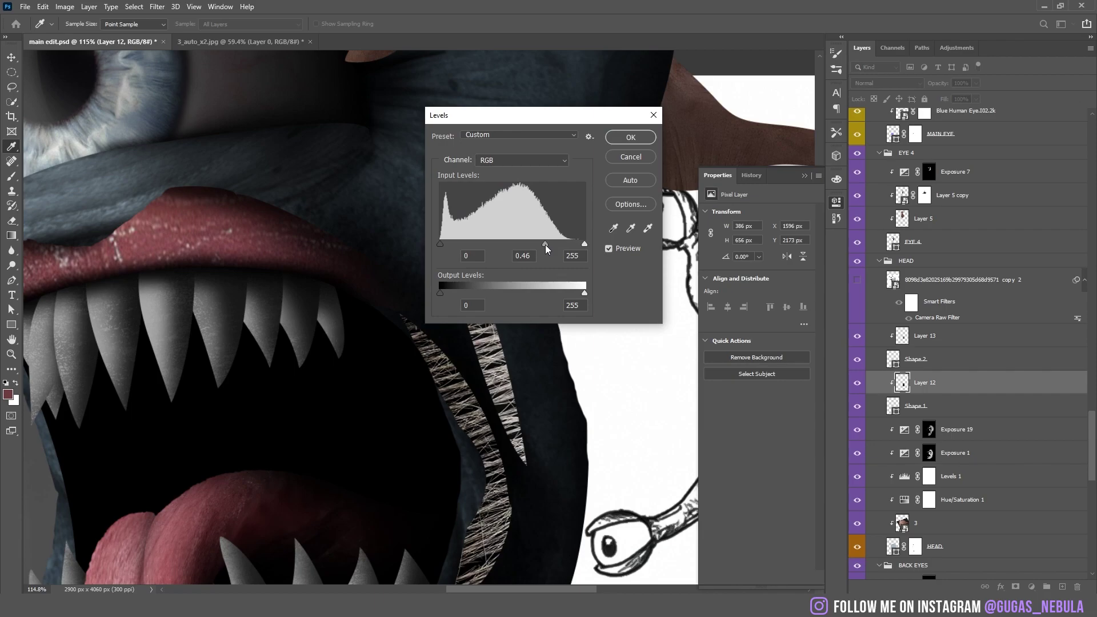
left_click_drag(554, 248, 567, 249)
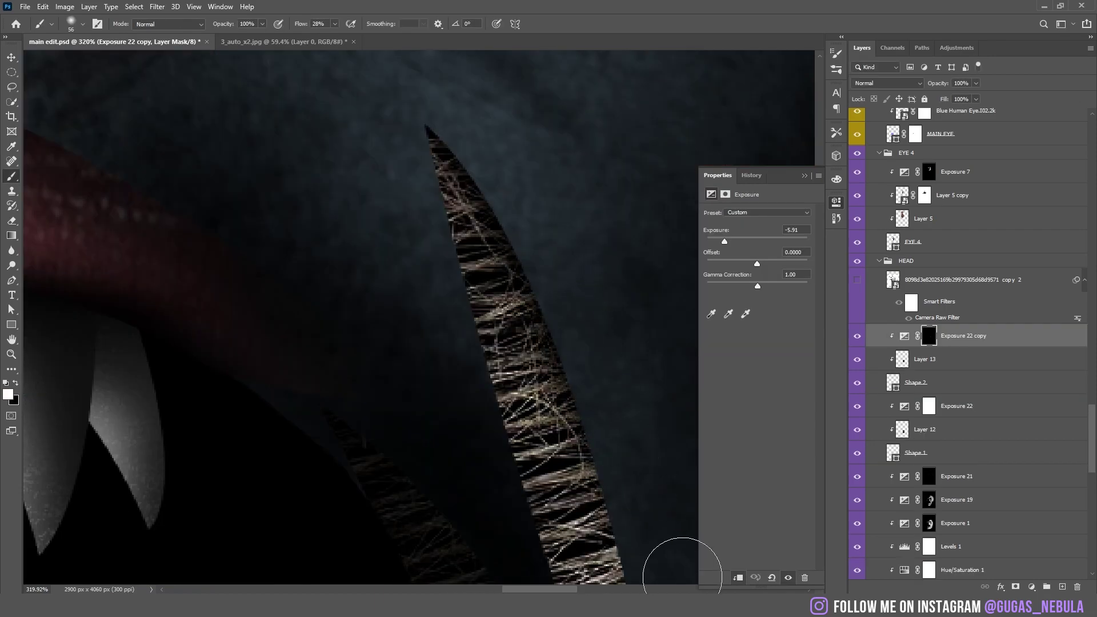
scroll(572, 343, "down", 3)
mouse_move(484, 408)
left_mouse_down()
mouse_move(453, 357)
mouse_move(497, 536)
mouse_move(404, 390)
mouse_move(391, 437)
mouse_move(300, 154)
left_mouse_up()
scroll(300, 154, "down", 2)
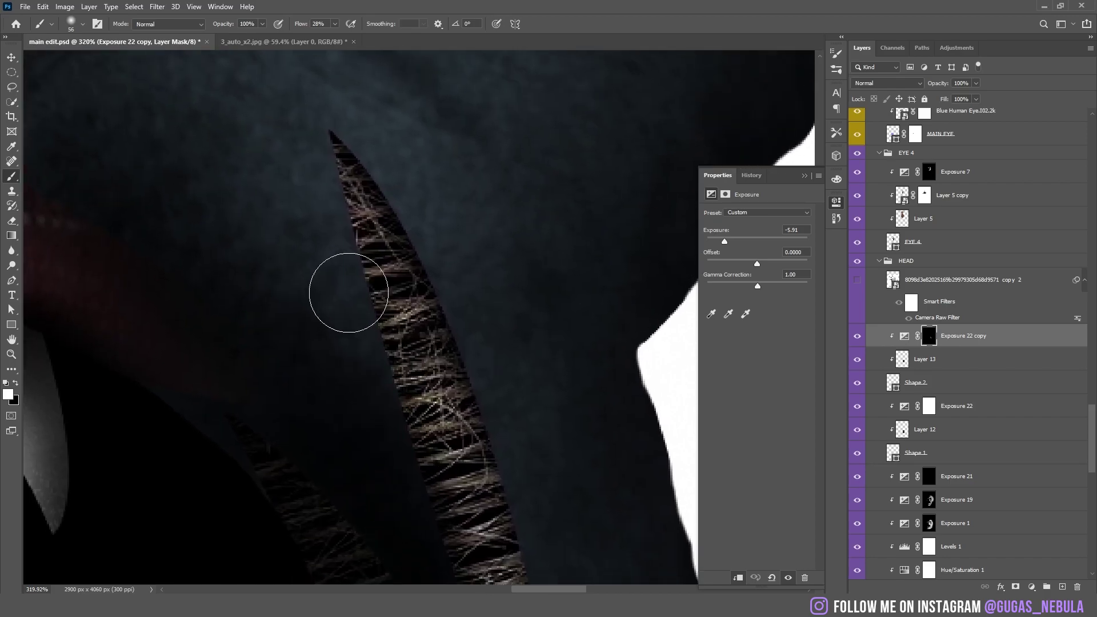
scroll(308, 231, "down", 3)
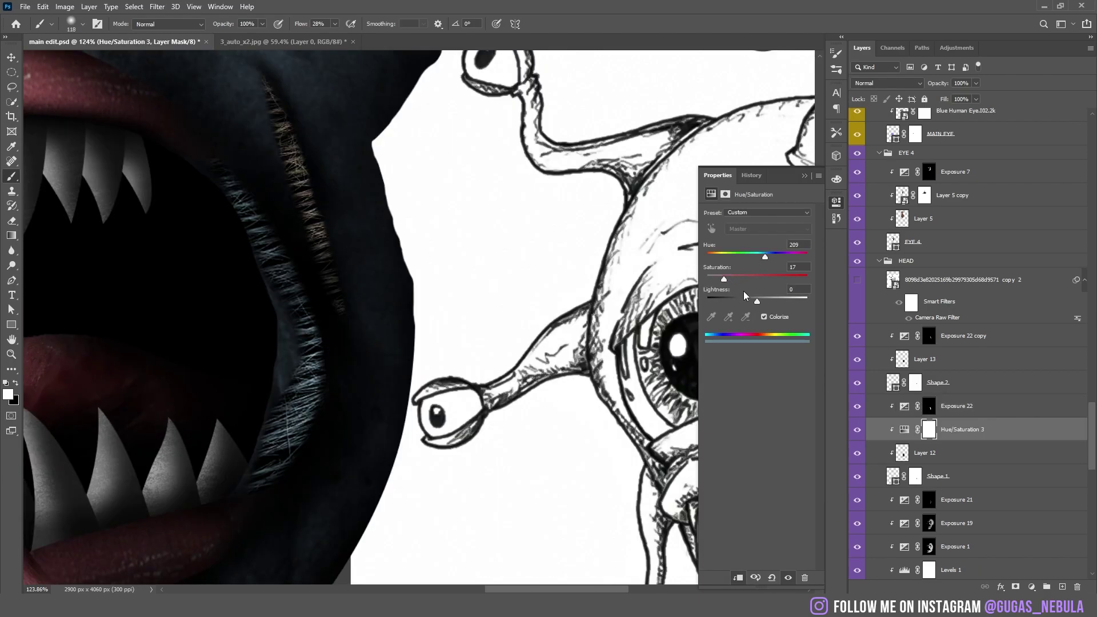
left_click_drag(762, 297, 749, 297)
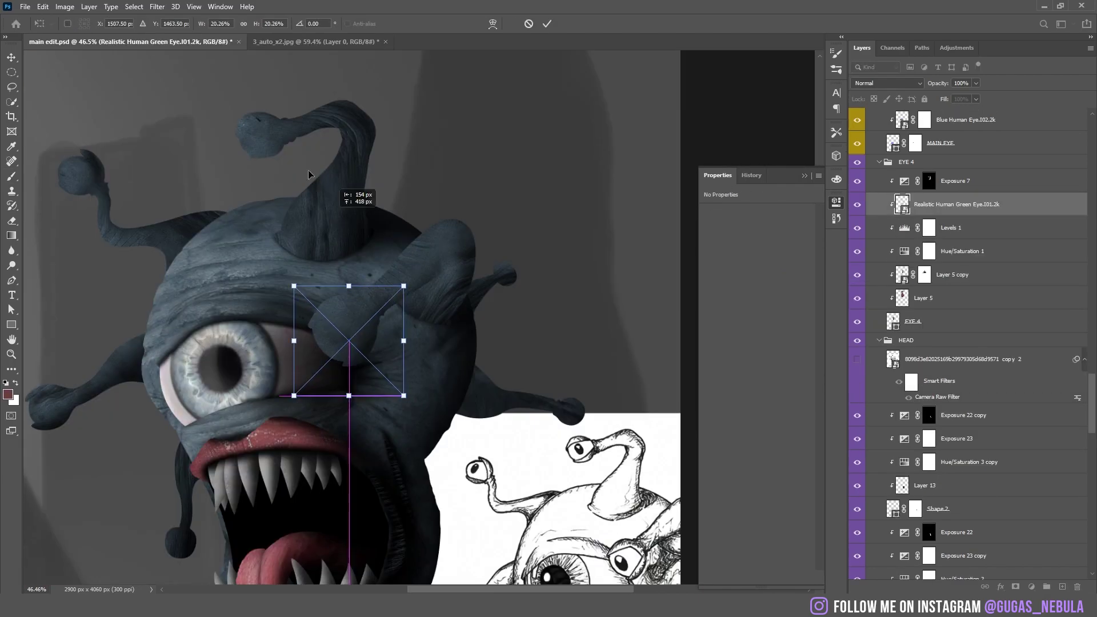
Move the green eye onto the top eyestalk and mask it where the stalk overlaps
left_click_drag(331, 218, 282, 130)
scroll(281, 131, "up", 2)
left_click_drag(460, 229, 375, 223)
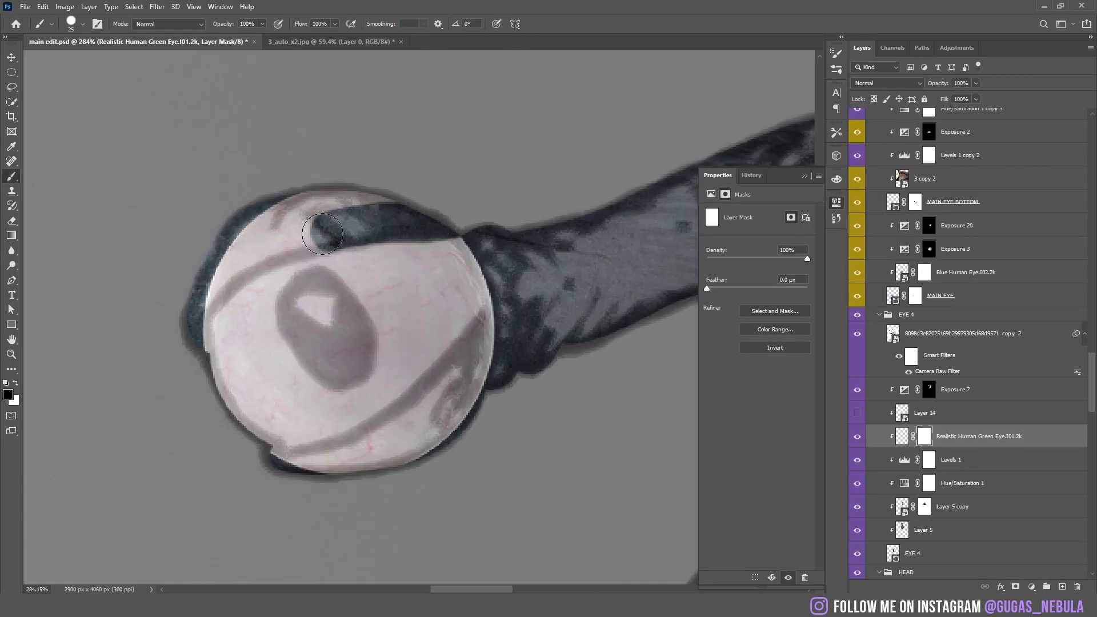
Paint black on the eye's mask so the stalk lid covers its top and bottom edges
left_click_drag(304, 239, 252, 257)
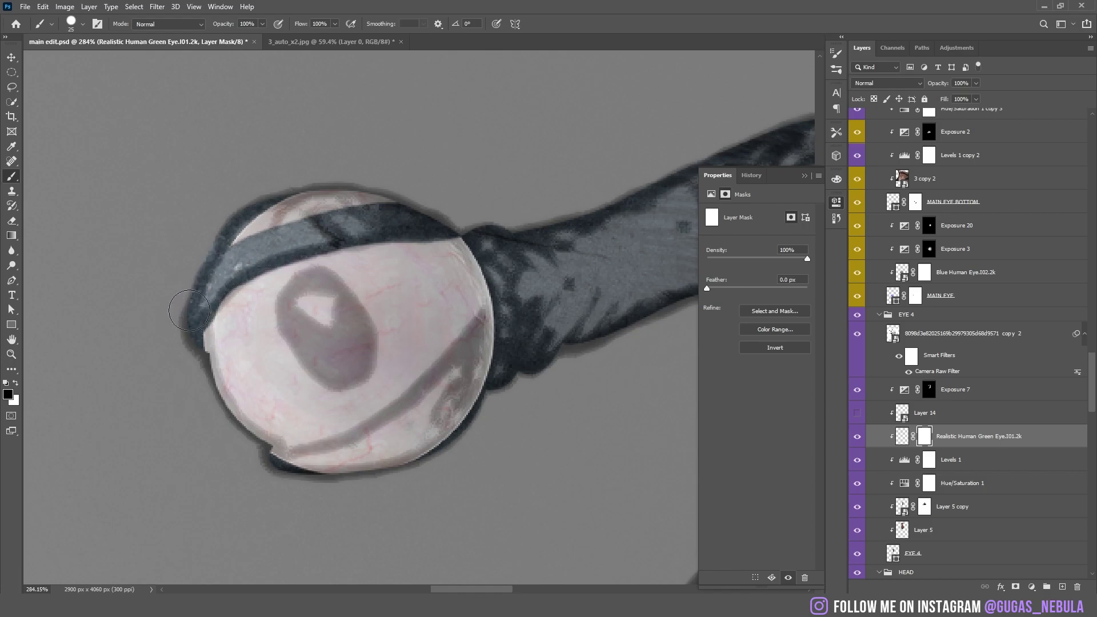
scroll(188, 310, "up", 2)
mouse_move(189, 493)
left_mouse_down()
mouse_move(289, 480)
mouse_move(377, 437)
mouse_move(504, 300)
left_mouse_up()
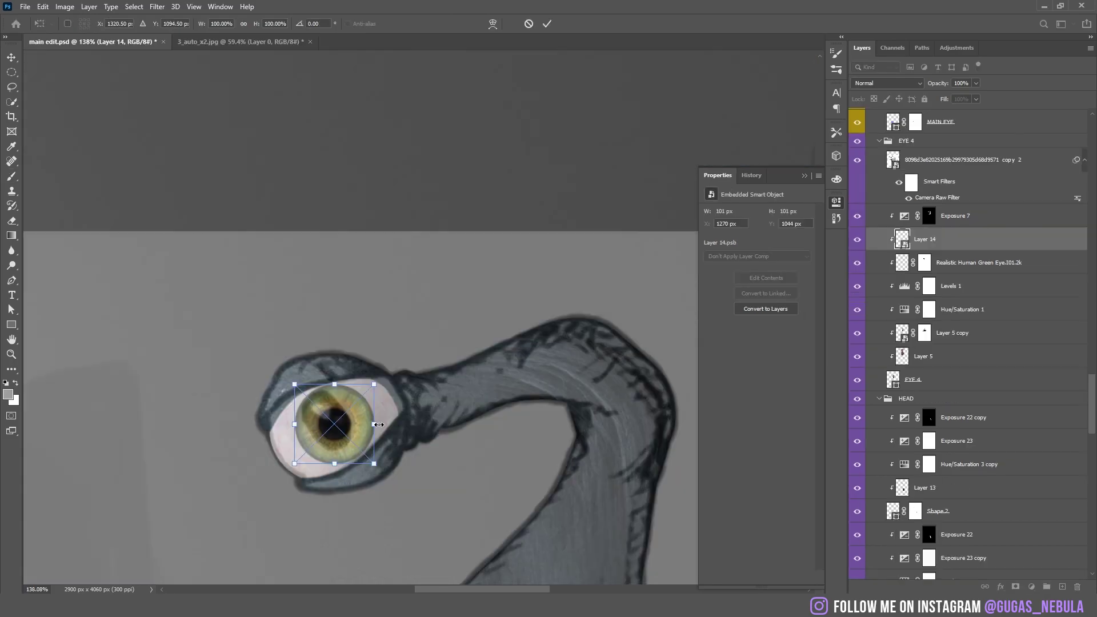
Scale and rotate the Layer 14 iris to fit the eyeball
left_click_drag(379, 425, 338, 425)
left_click_drag(315, 384, 340, 389)
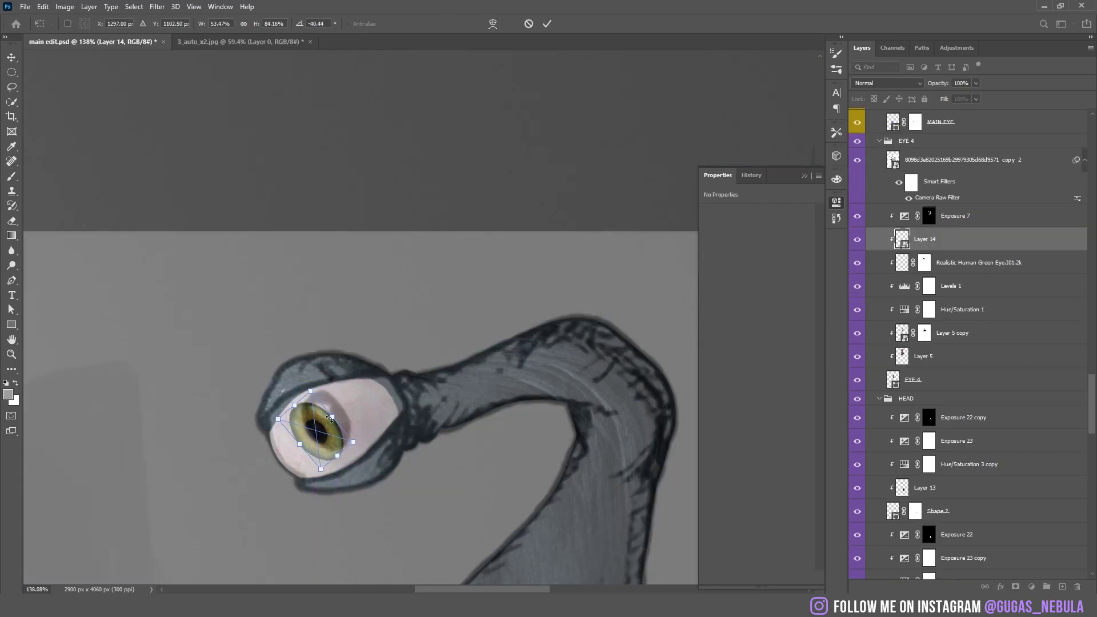
left_click_drag(330, 419, 335, 407)
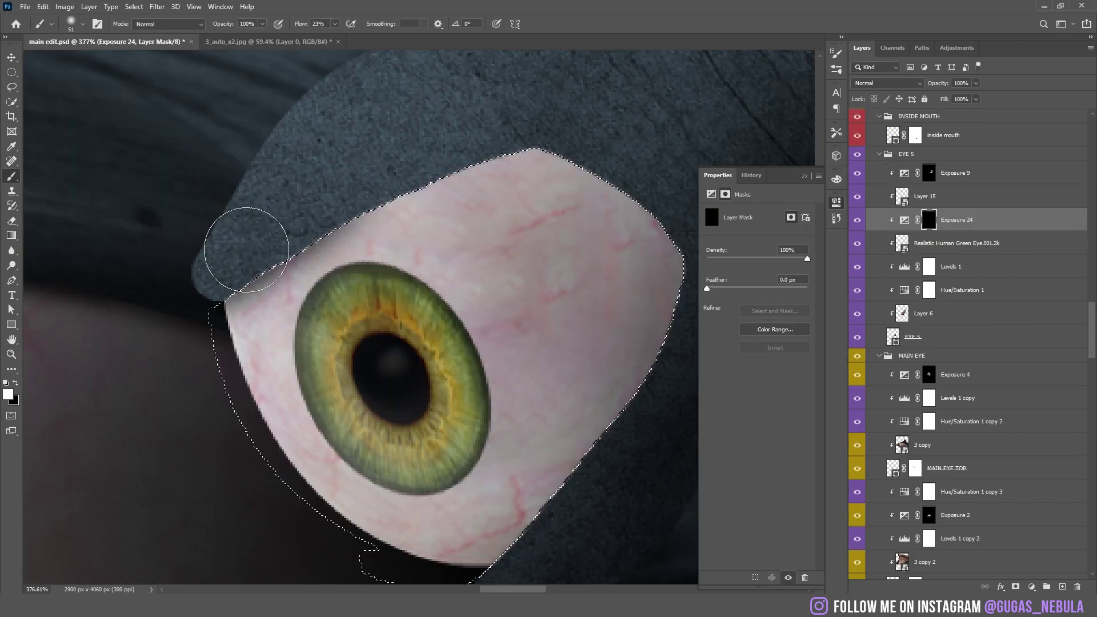
Paint Exposure masks to shade the eyeball's top edge under the lid
mouse_move(246, 250)
left_mouse_down()
mouse_move(268, 224)
mouse_move(328, 196)
mouse_move(339, 175)
mouse_move(382, 160)
mouse_move(342, 177)
mouse_move(338, 157)
mouse_move(376, 140)
mouse_move(373, 127)
mouse_move(430, 109)
mouse_move(372, 113)
mouse_move(432, 125)
mouse_move(511, 105)
mouse_move(622, 136)
mouse_move(691, 193)
mouse_move(674, 168)
left_mouse_up()
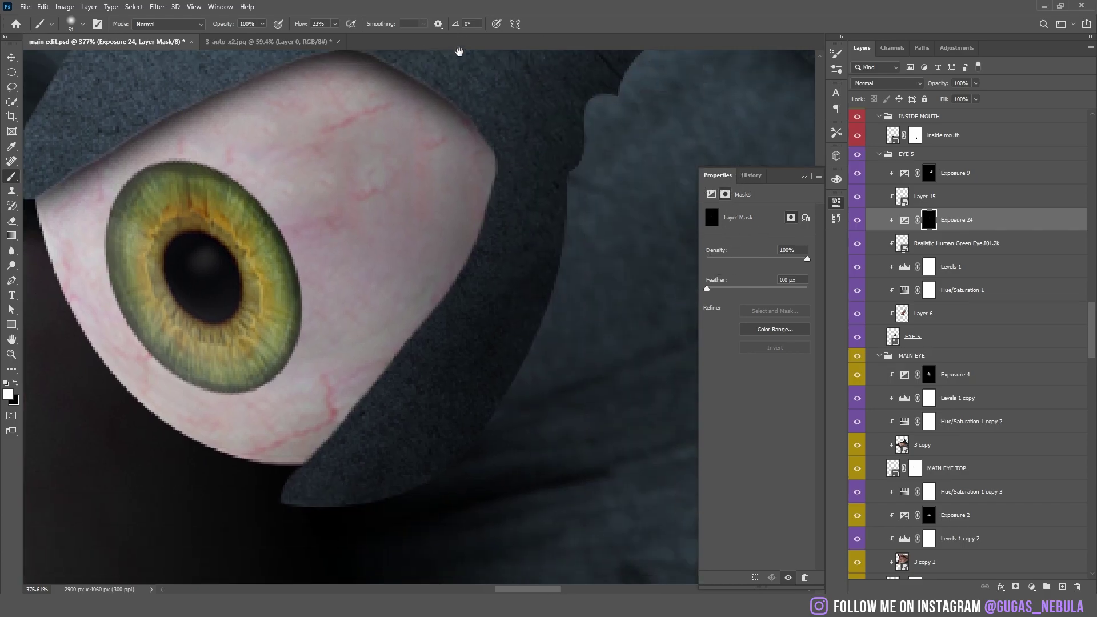
left_click_drag(459, 52, 455, 53)
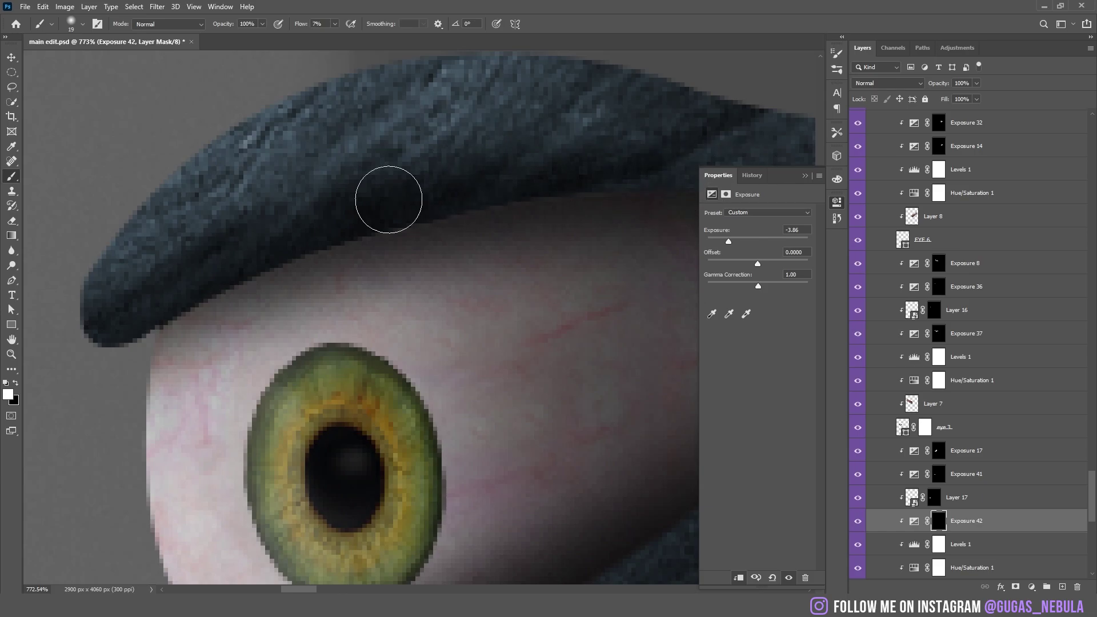
left_click_drag(489, 185, 244, 180)
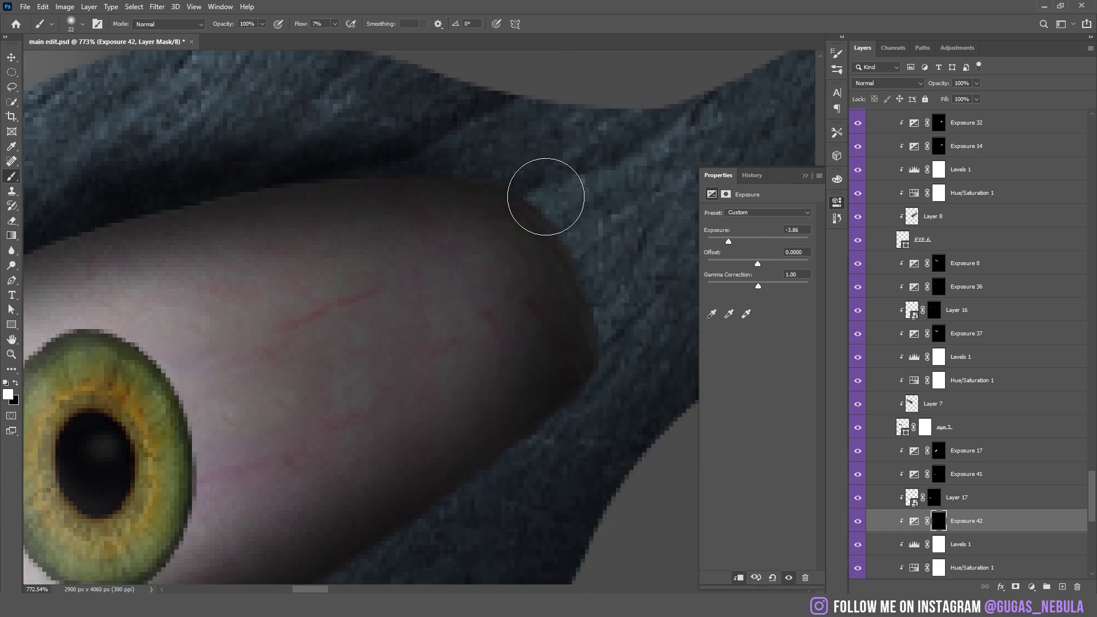
scroll(562, 247, "down", 2)
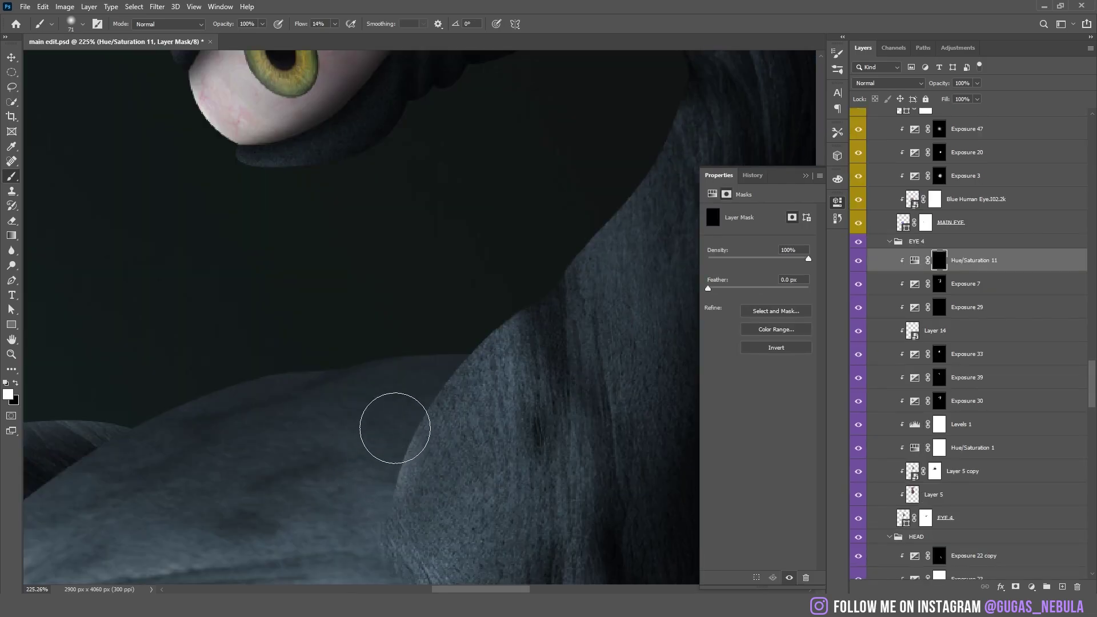
Brighten the shoulder edge and stalk-neck bump on the Hue/Saturation 11 masks
mouse_move(463, 342)
left_mouse_down()
mouse_move(426, 375)
mouse_move(525, 292)
mouse_move(518, 285)
mouse_move(578, 211)
left_mouse_up()
left_click_drag(656, 111, 575, 314)
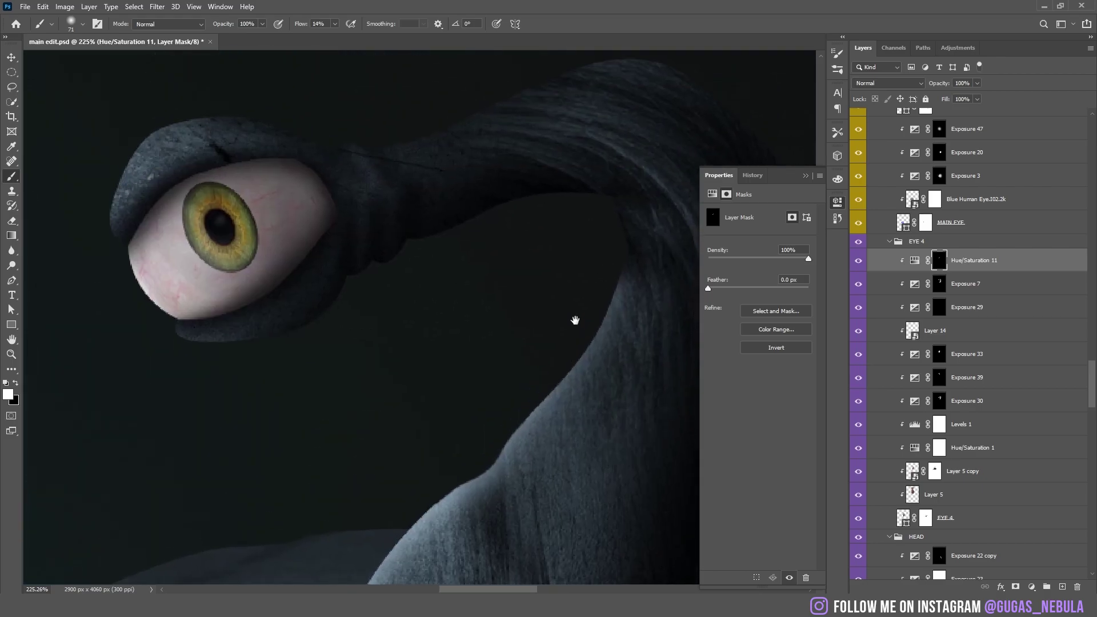
scroll(400, 370, "down", 5, "alt")
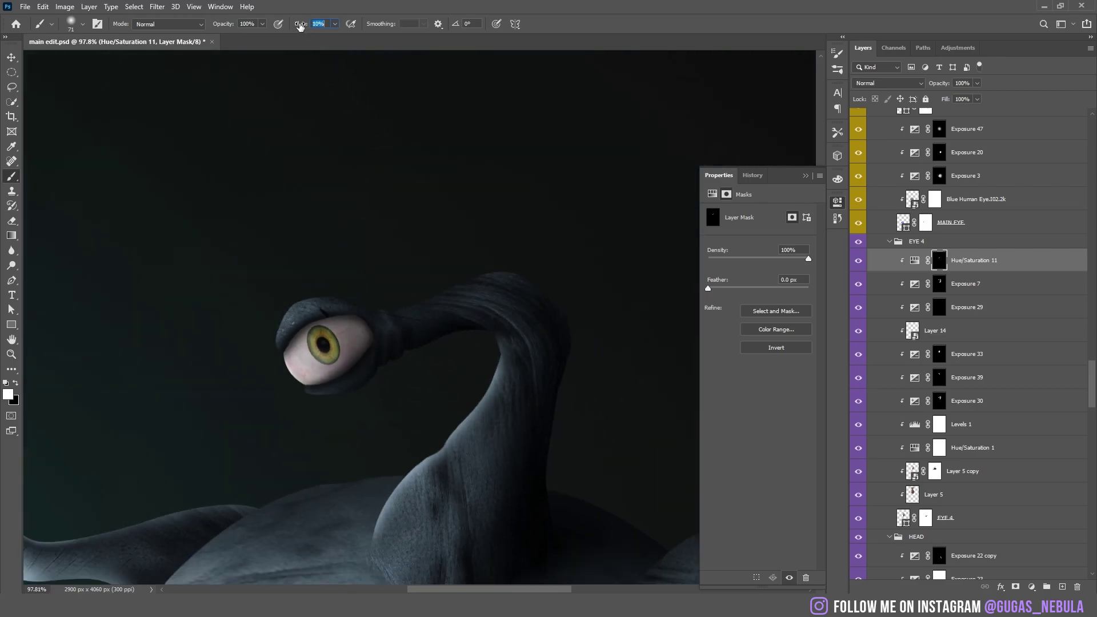
scroll(340, 367, "up", 4)
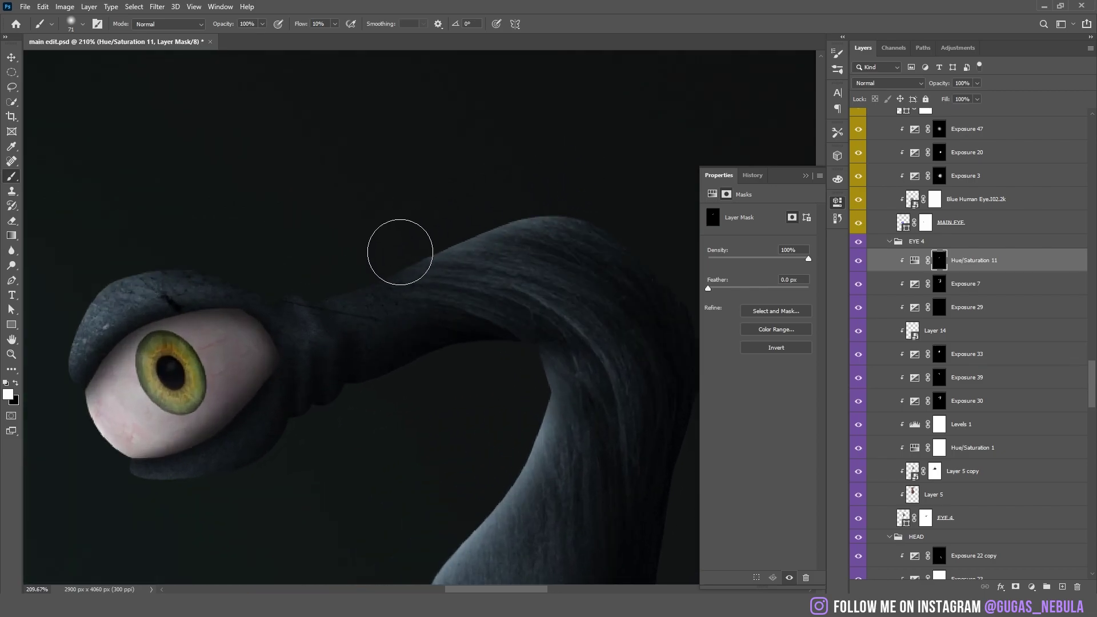
left_click_drag(302, 275, 369, 249)
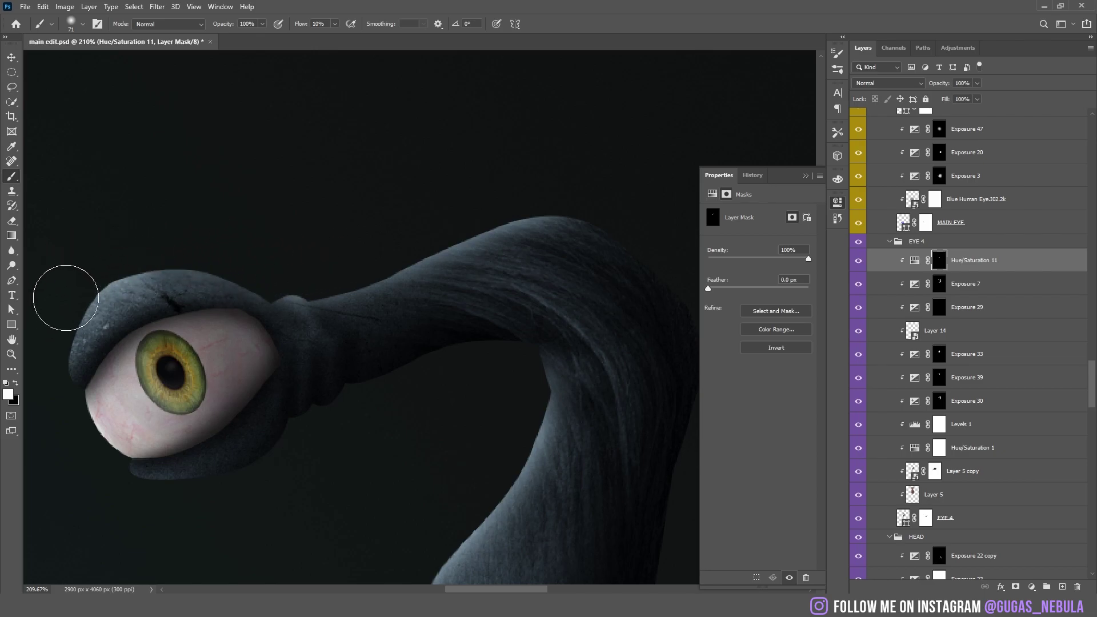
Brighten both irises and the eyelid's upper rim, then move Sore_throat_Tonsillitis_22 inside the mouth
mouse_move(134, 413)
left_mouse_down()
mouse_move(130, 391)
mouse_move(160, 394)
left_mouse_up()
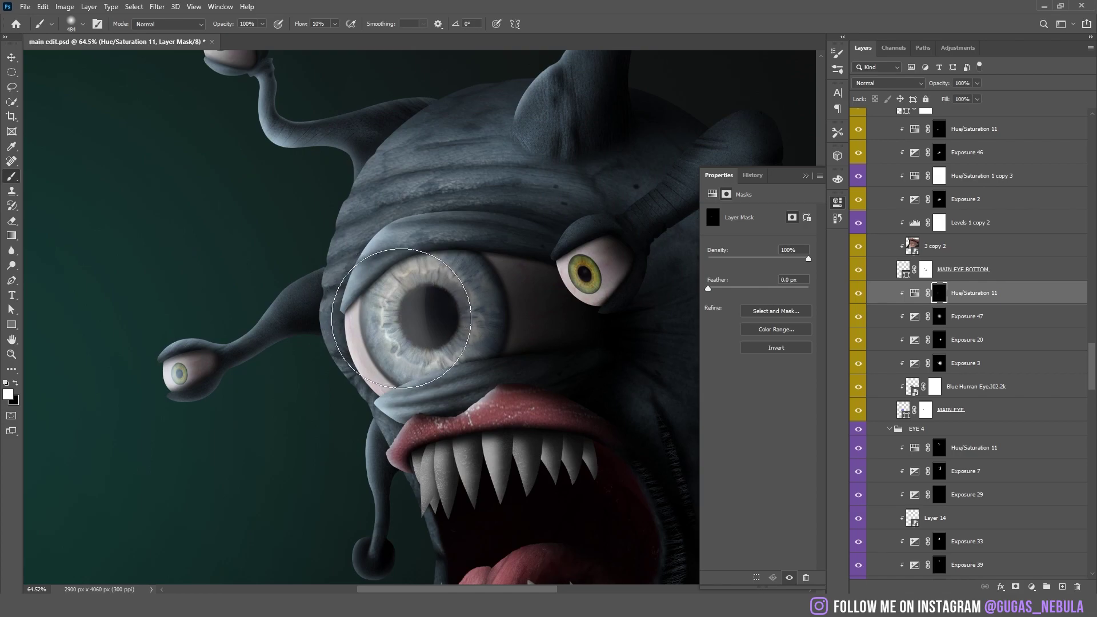
mouse_move(401, 318)
left_mouse_down()
mouse_move(423, 314)
mouse_move(334, 297)
left_mouse_up()
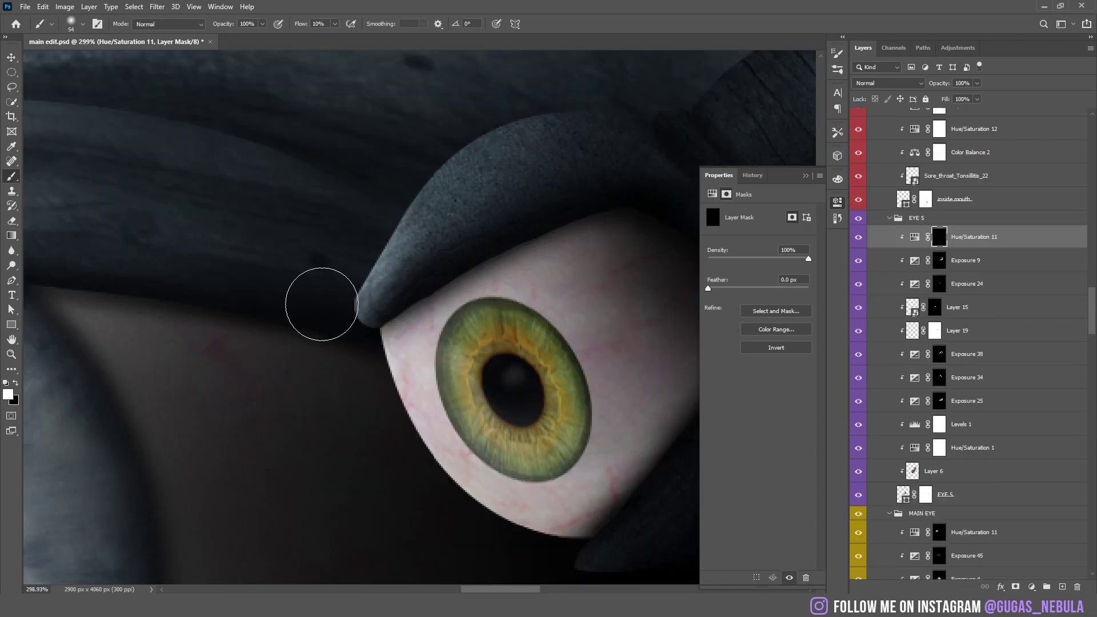
mouse_move(321, 305)
left_mouse_down()
mouse_move(424, 148)
mouse_move(440, 139)
mouse_move(381, 196)
mouse_move(459, 131)
mouse_move(569, 93)
mouse_move(642, 98)
left_mouse_up()
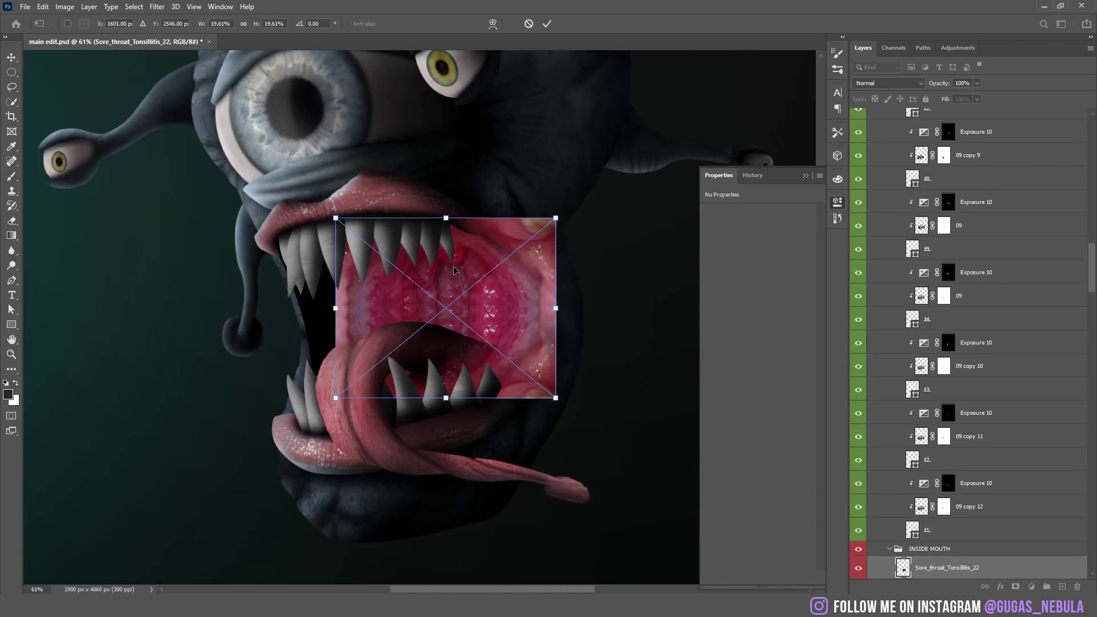
left_click_drag(379, 269, 417, 281)
Warp the throat photo to curve and stretch inside the mouth, then shrink the mask brush
right_click(417, 280)
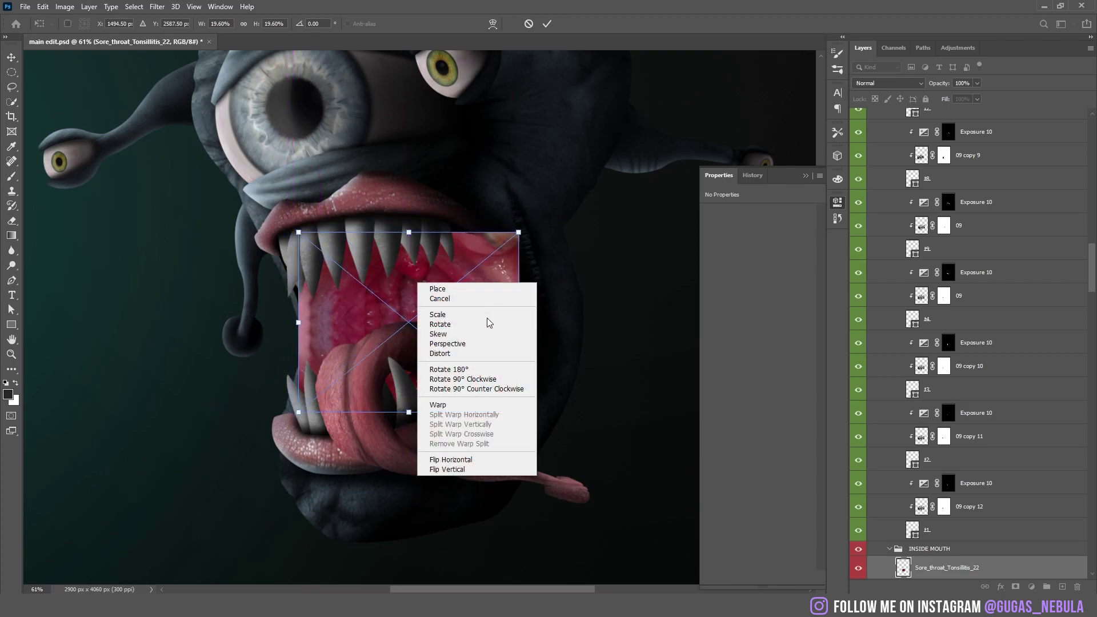
left_click(474, 406)
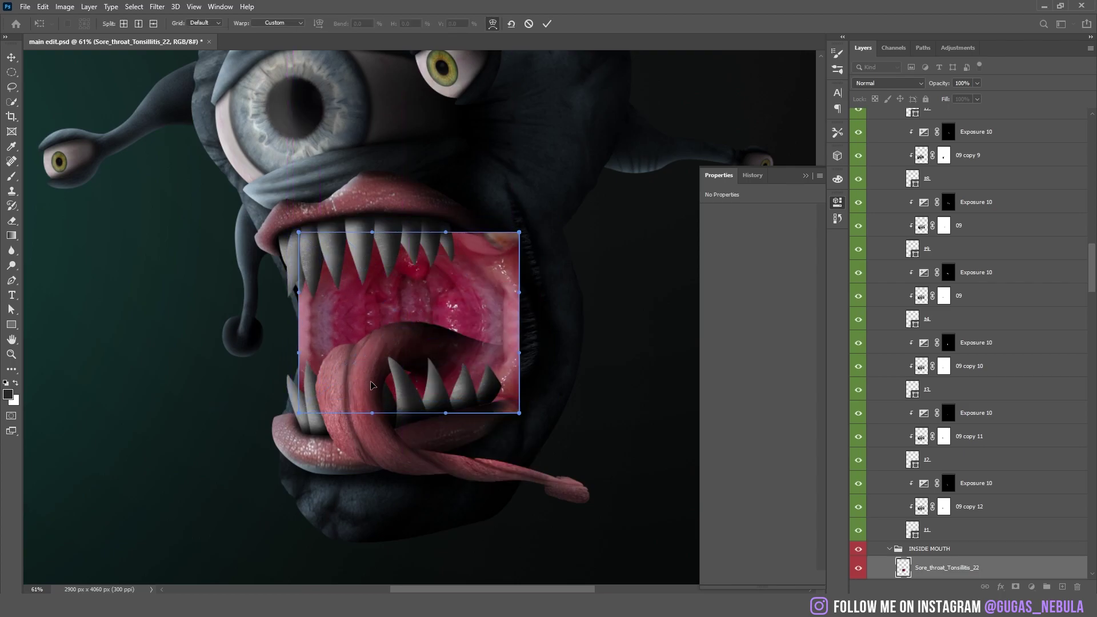
left_click_drag(371, 385, 377, 415)
left_click_drag(527, 314, 553, 311)
left_click_drag(382, 301, 423, 320)
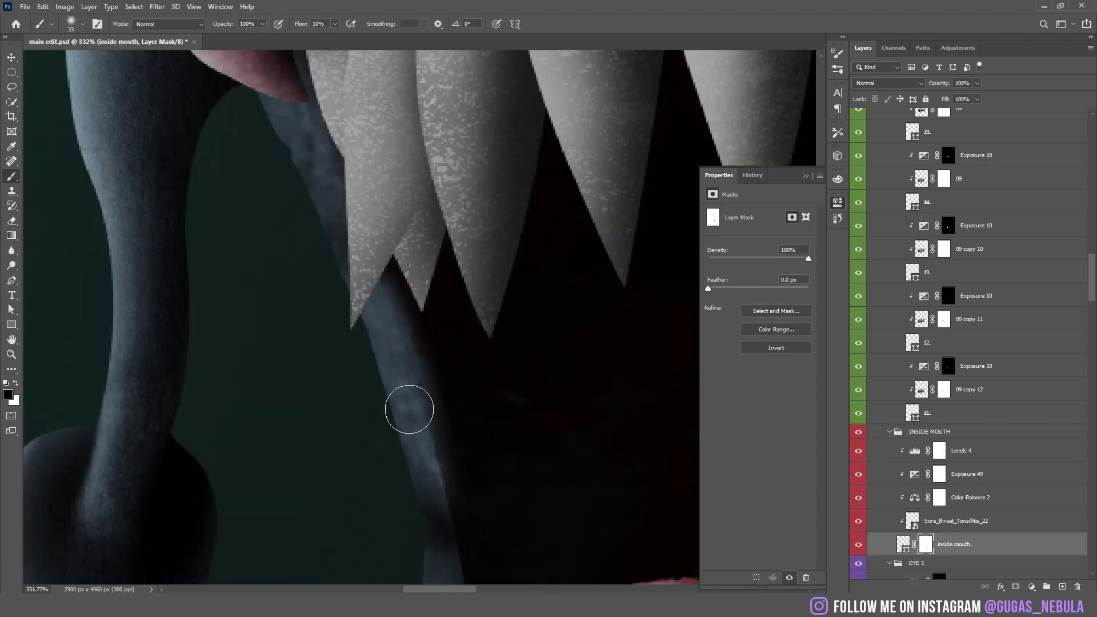
scroll(364, 309, "up", 3)
left_click_drag(362, 228, 368, 243)
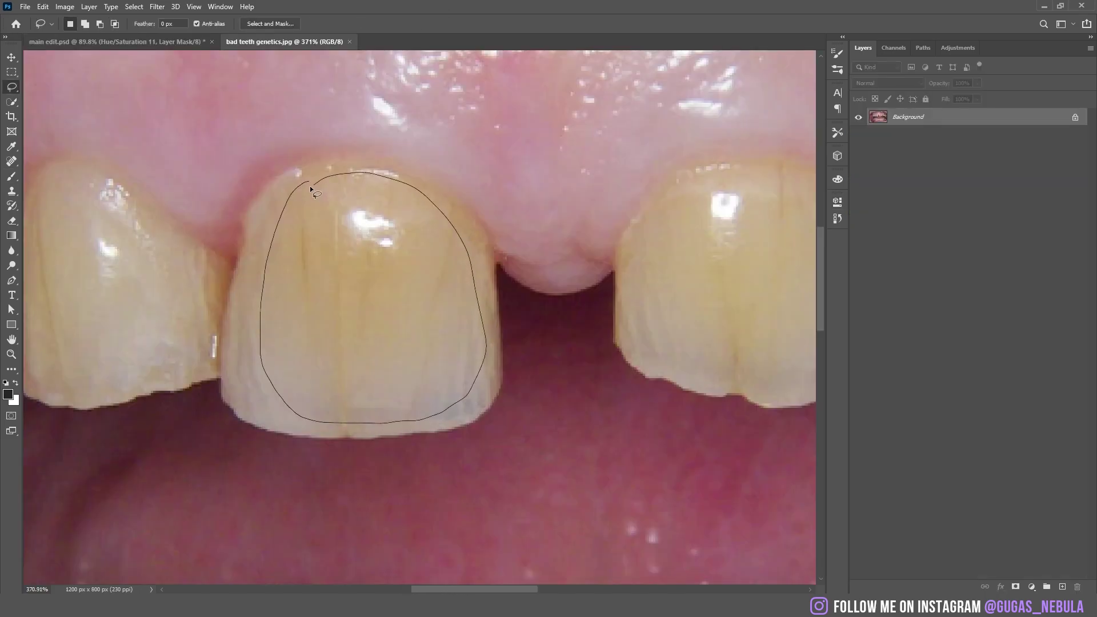
Paste a lassoed front tooth onto a fang, stretch it taller, and paint blood red on the fang tips
left_click_drag(310, 186, 312, 184)
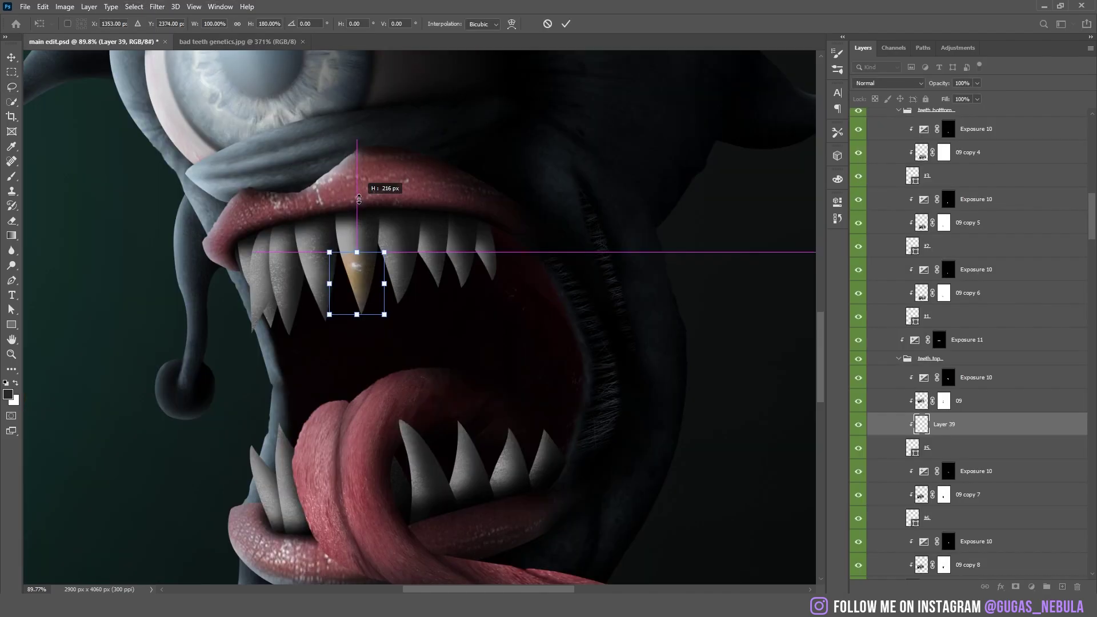
left_click_drag(359, 199, 360, 194)
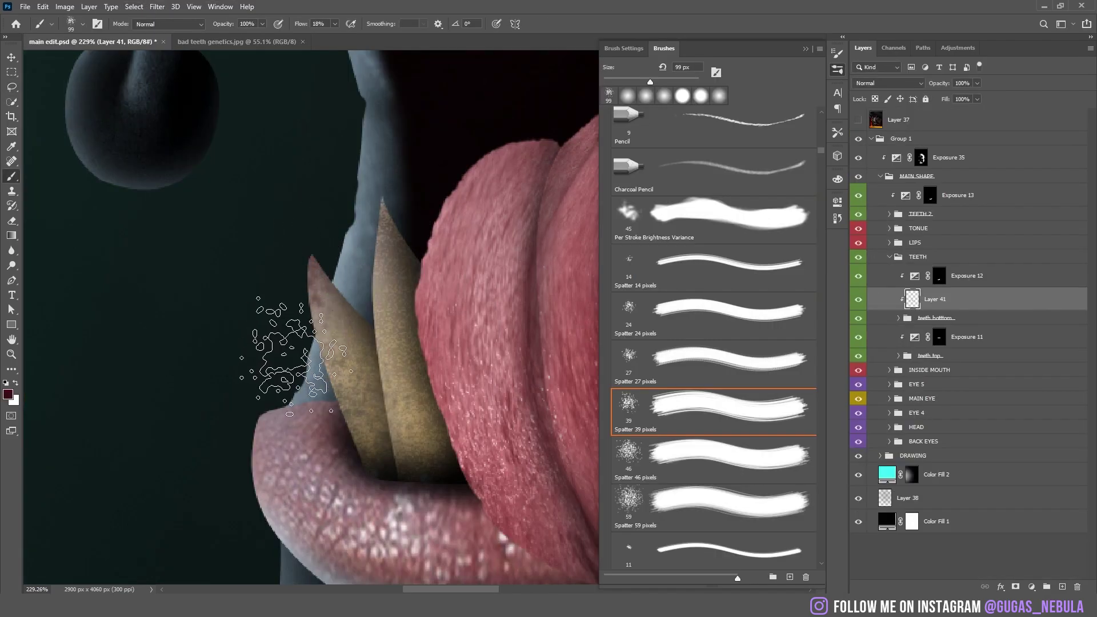
left_click_drag(295, 354, 269, 319)
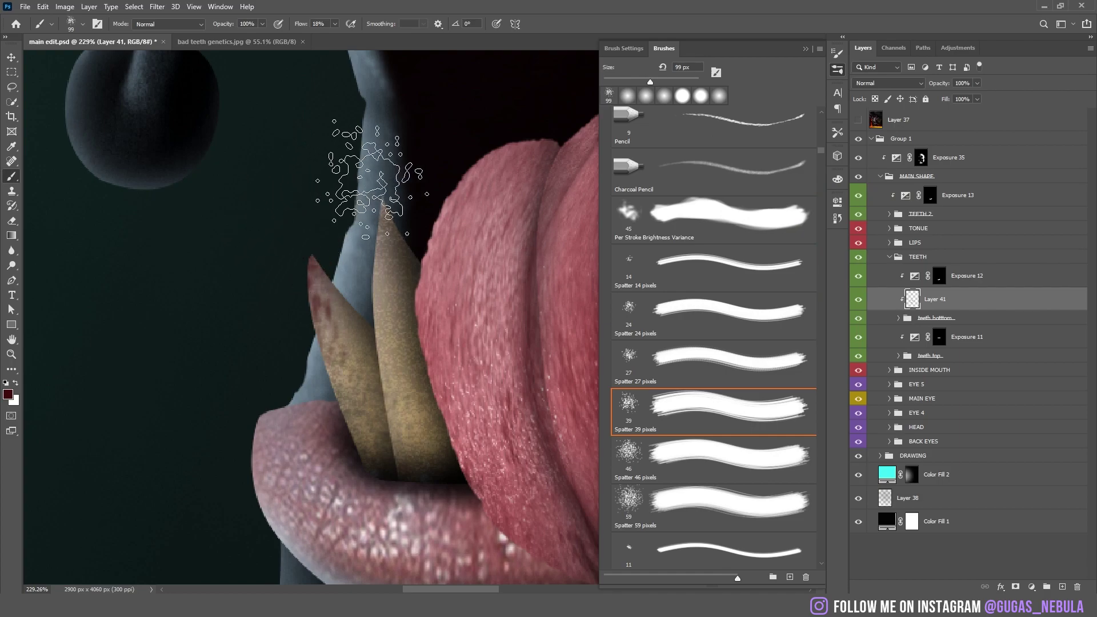
left_click_drag(388, 198, 427, 240)
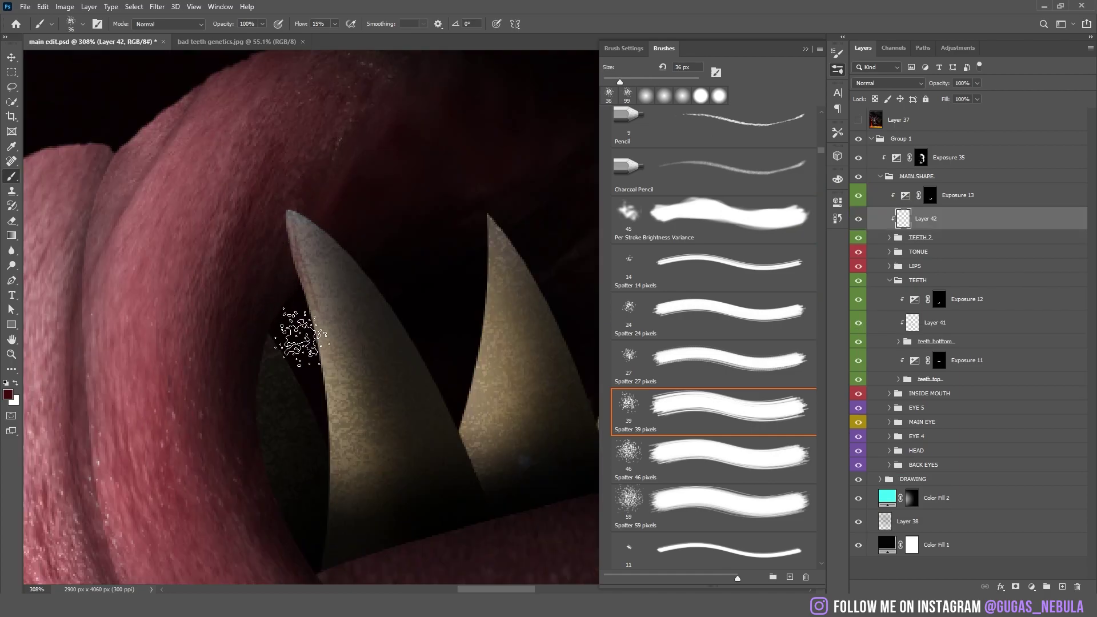
mouse_move(269, 225)
left_mouse_down()
mouse_move(289, 184)
mouse_move(269, 183)
left_mouse_up()
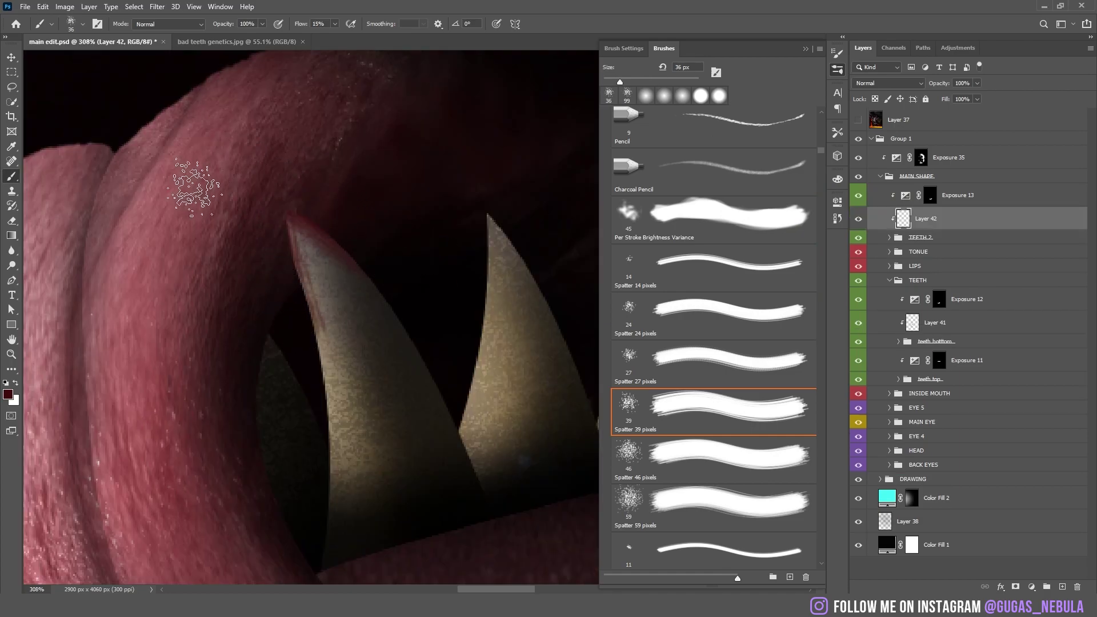
mouse_move(195, 189)
left_mouse_down()
mouse_move(290, 256)
mouse_move(322, 350)
mouse_move(314, 261)
mouse_move(340, 277)
left_mouse_up()
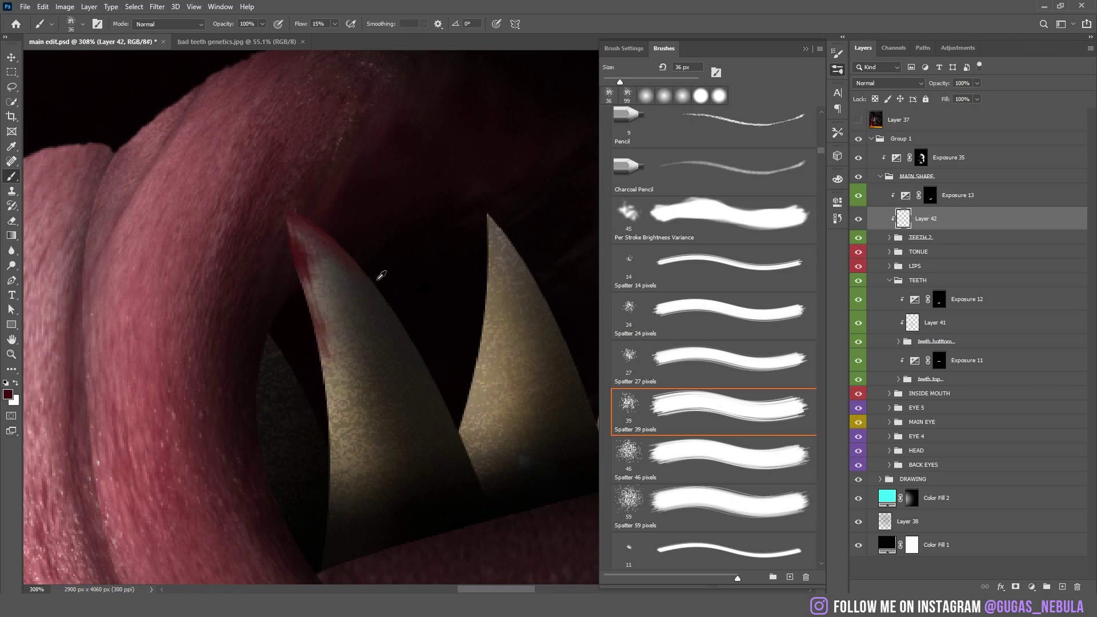
Shrink the brush to refine the blood layers' mask edges
scroll(381, 276, "down", 5)
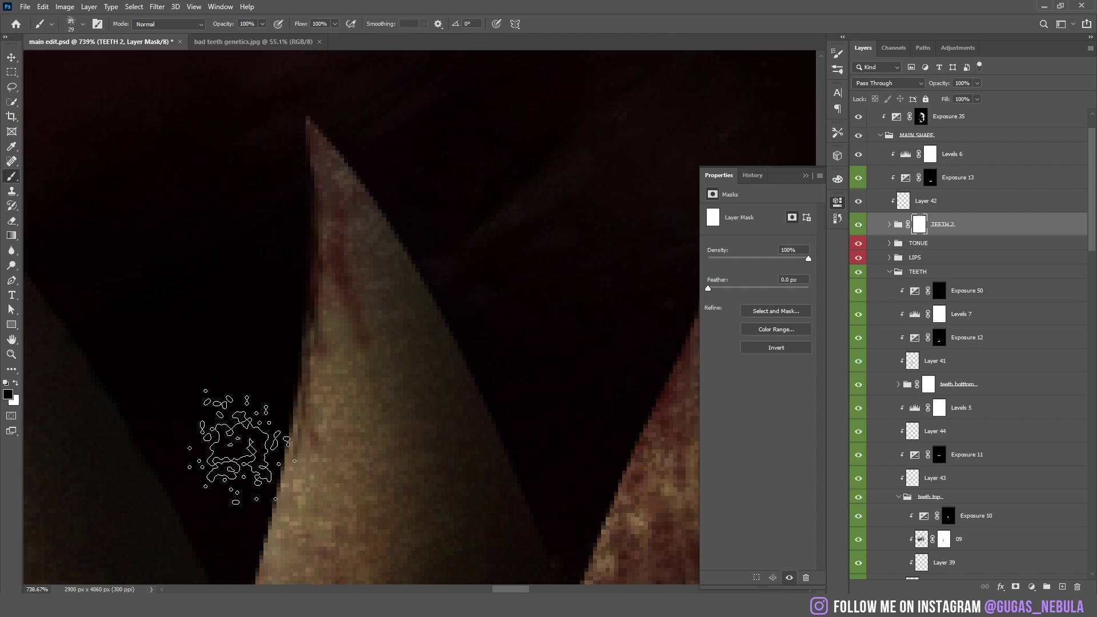
key("bracketleft")
key("bracketleft")
key("bracketleft")
scroll(286, 314, "up", 3)
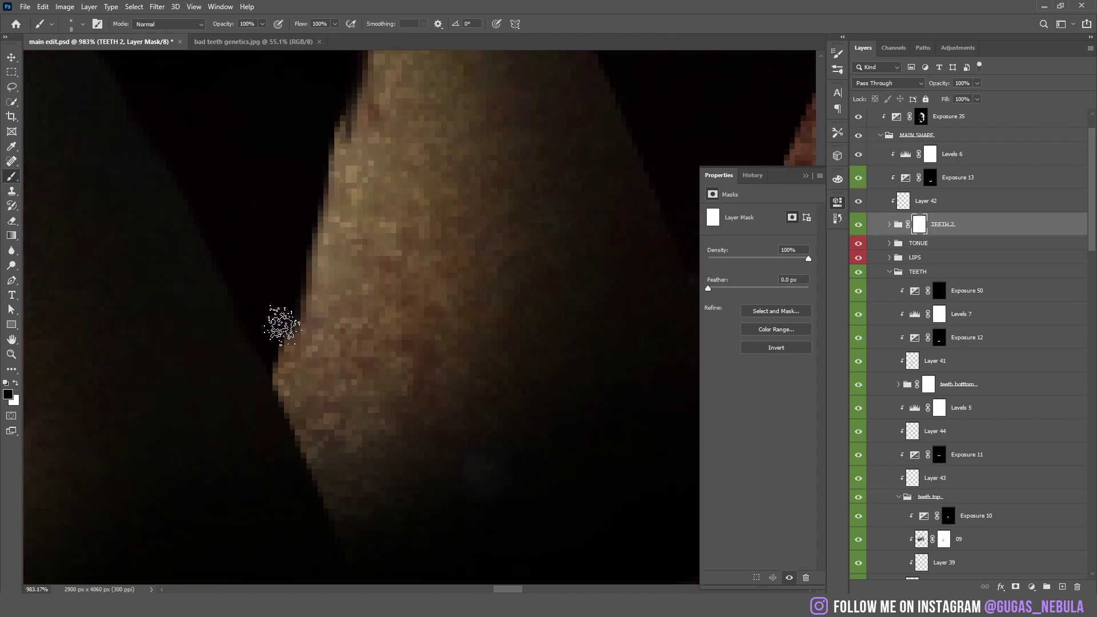
scroll(283, 326, "down", 1)
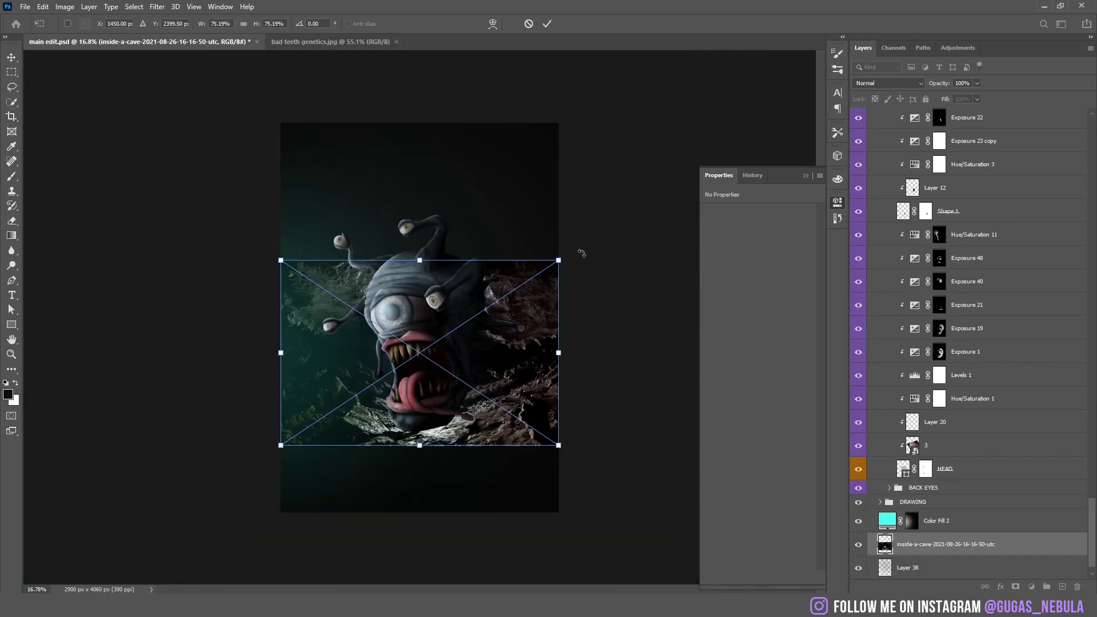
Stretch the cave photo over the canvas, paint out its green opening, and reveal lower-right rock
left_click_drag(419, 260, 430, 120)
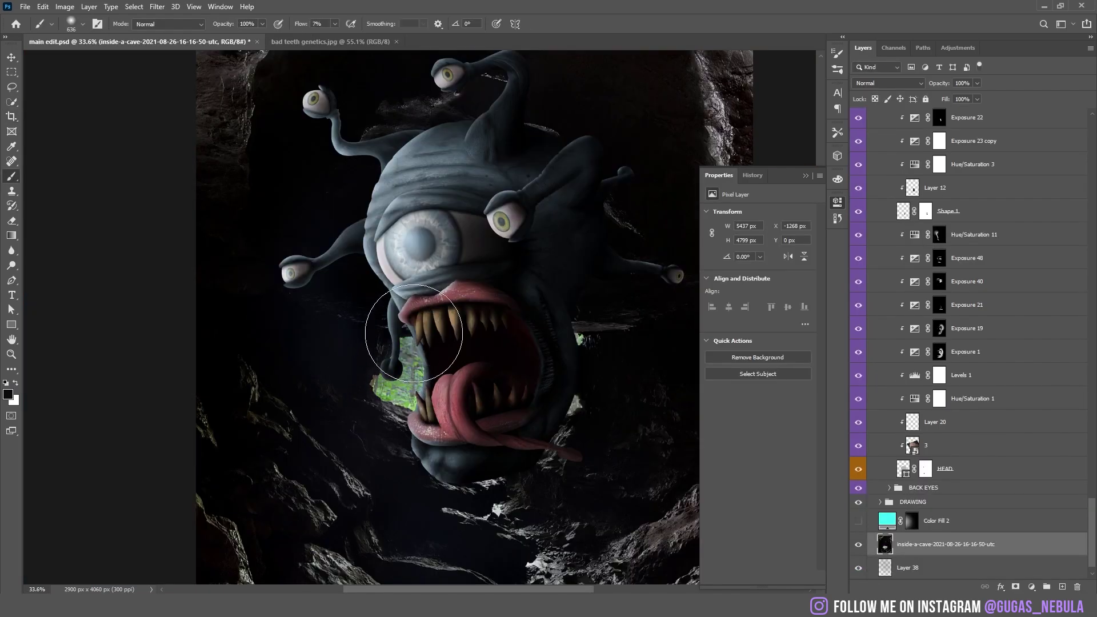
mouse_move(414, 334)
left_mouse_down()
mouse_move(391, 402)
mouse_move(365, 418)
mouse_move(406, 391)
mouse_move(381, 341)
mouse_move(438, 354)
mouse_move(457, 444)
mouse_move(527, 386)
mouse_move(568, 332)
left_mouse_up()
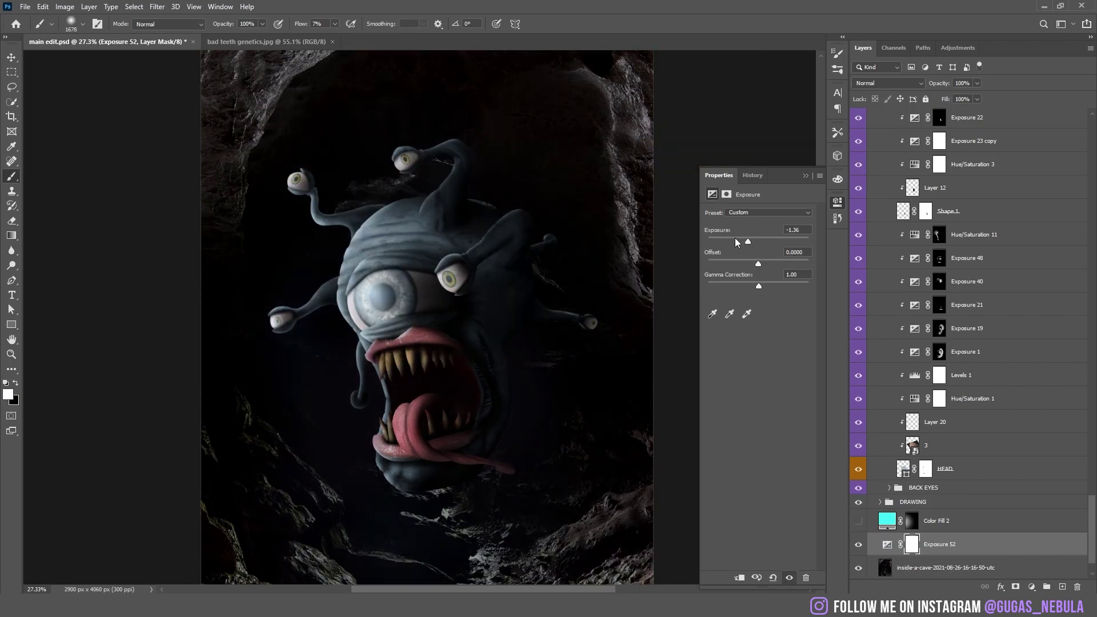
left_click_drag(735, 238, 730, 239)
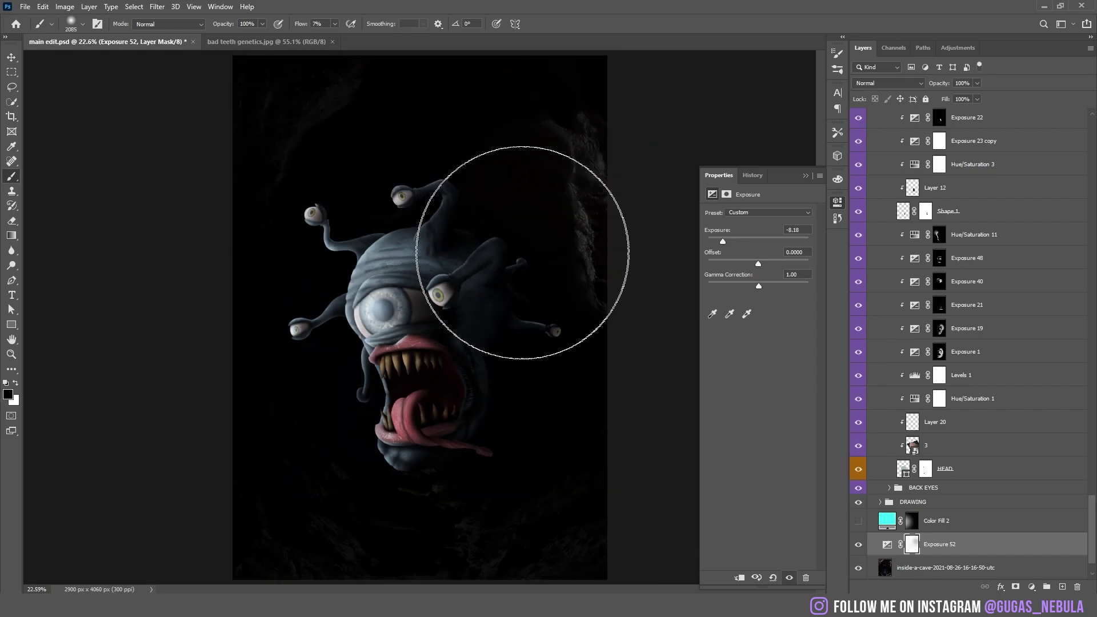
mouse_move(503, 466)
left_mouse_down()
mouse_move(514, 478)
mouse_move(502, 478)
left_mouse_up()
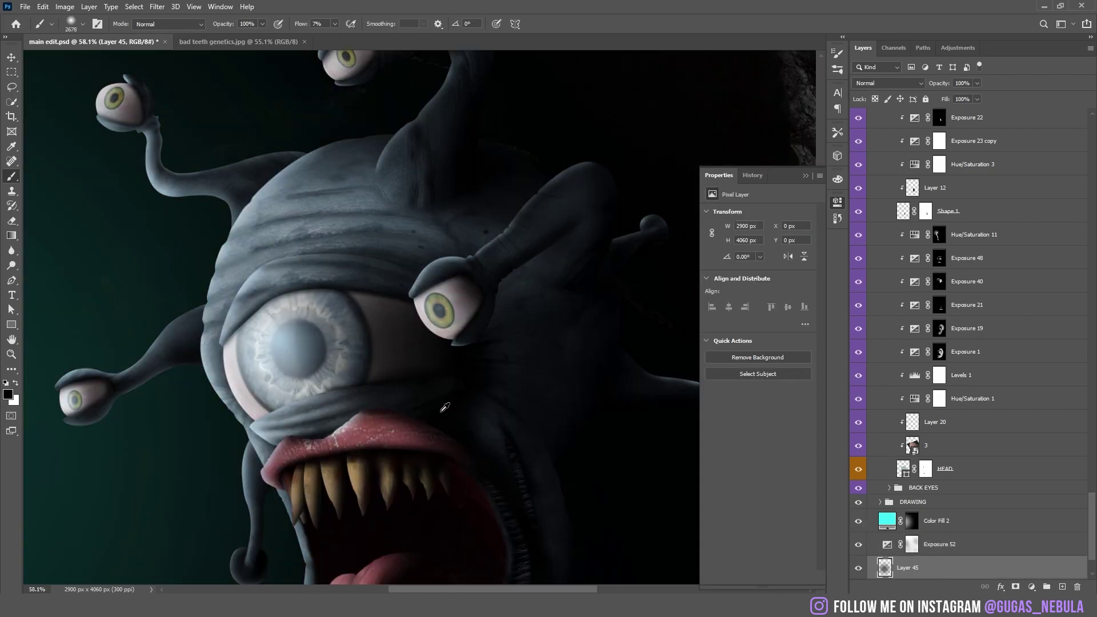
key("ctrl+0")
key("ctrl+plus")
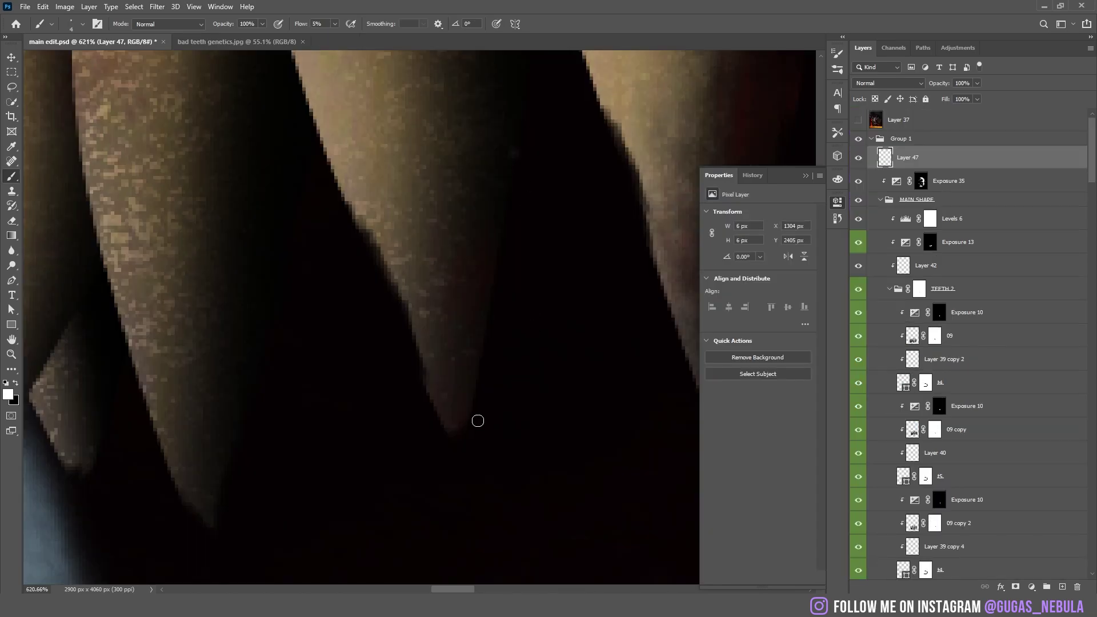
On Layer 47, paint faint saliva strands from the fangs to the tongue and lower teeth
left_click(472, 415, "shift")
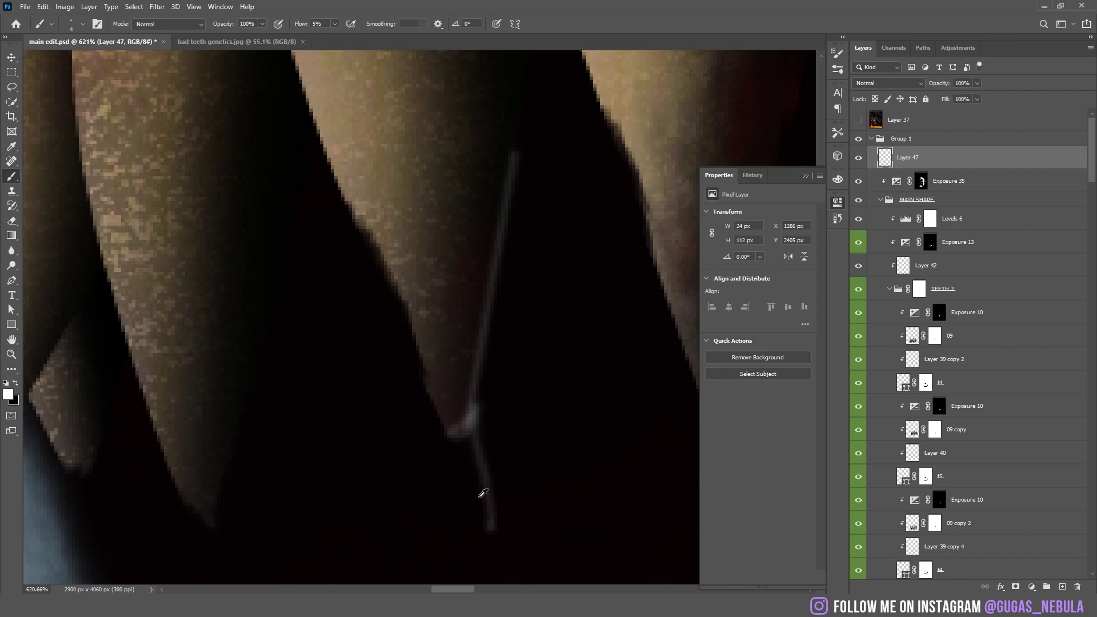
scroll(458, 255, "down", 3)
key("ctrl+z")
right_click(398, 150, "alt")
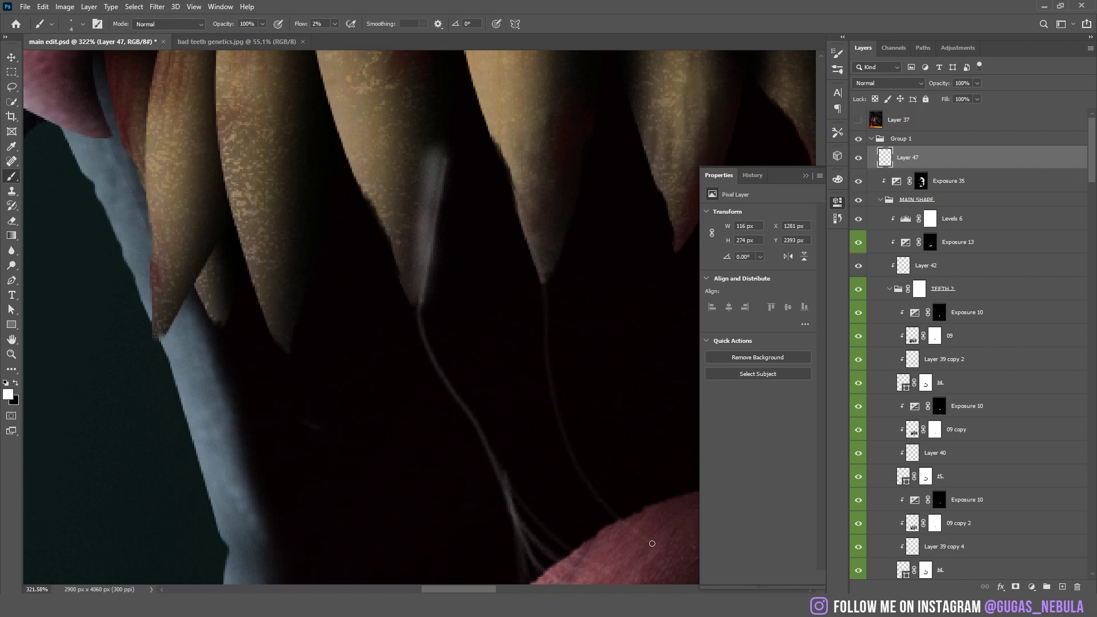
mouse_move(652, 544)
left_mouse_down()
mouse_move(563, 263)
mouse_move(234, 162)
left_mouse_up()
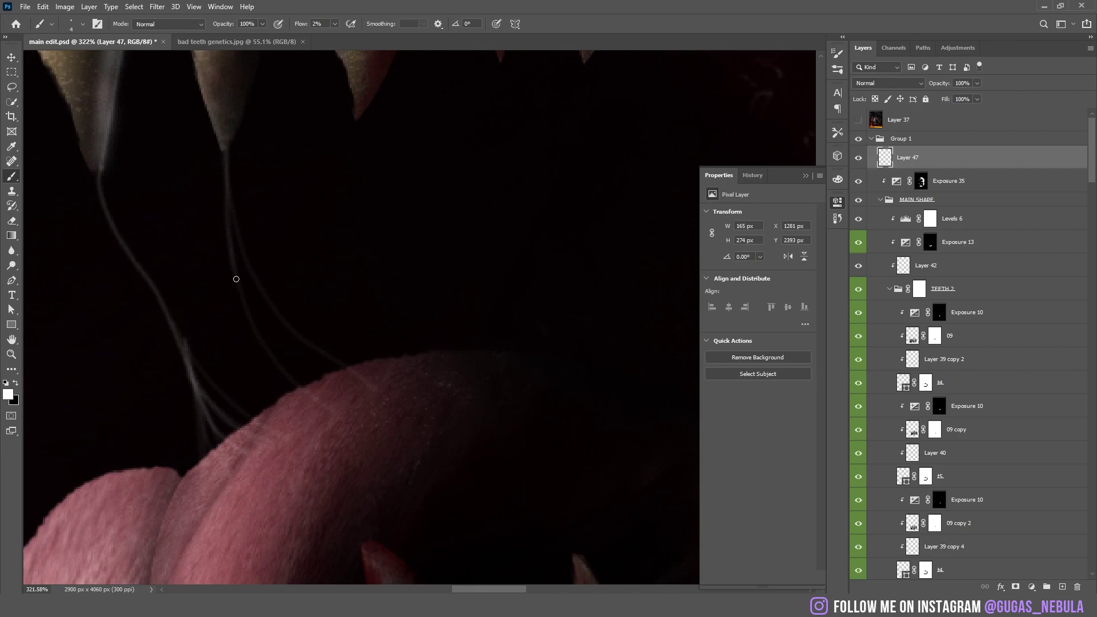
left_click_drag(318, 193, 335, 230)
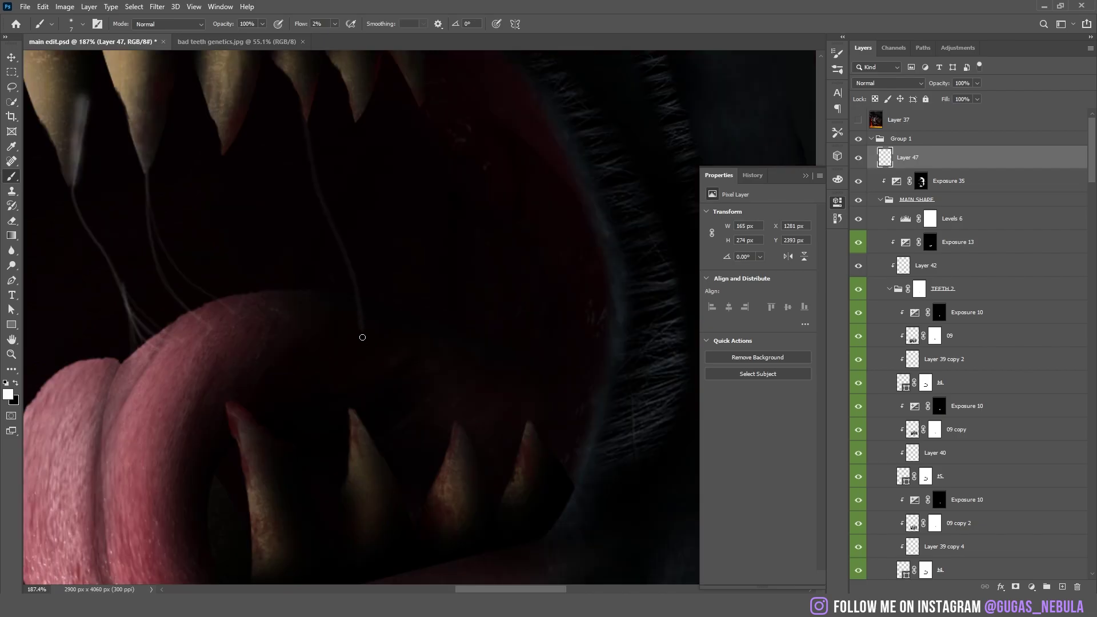
left_click_drag(352, 409, 329, 243)
left_click_drag(415, 243, 456, 409)
left_click_drag(475, 278, 446, 299)
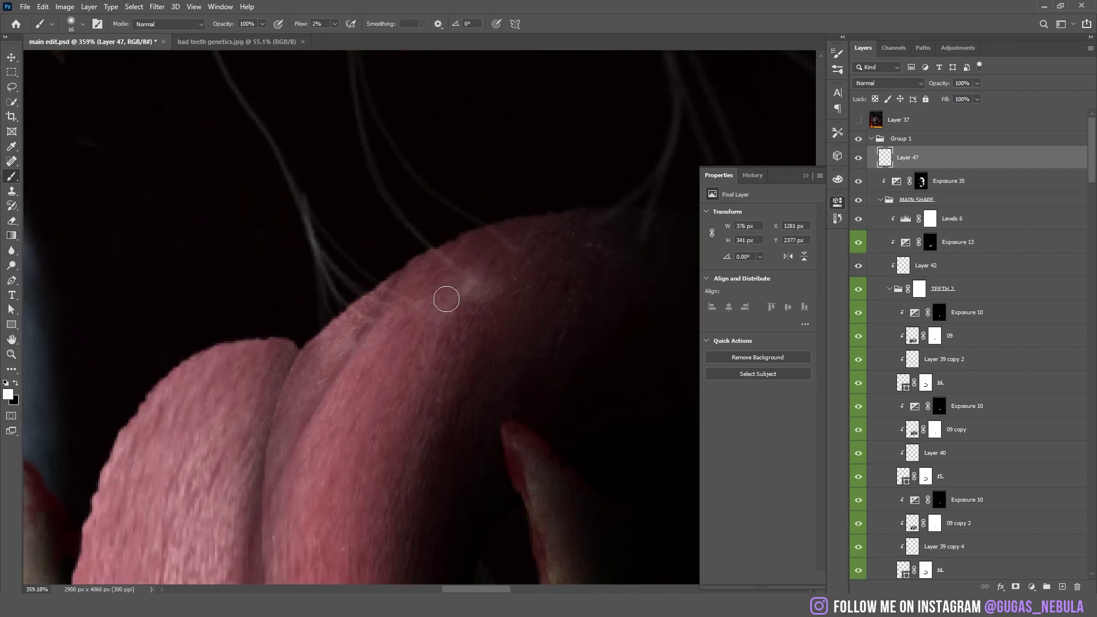
left_click_drag(489, 246, 519, 309)
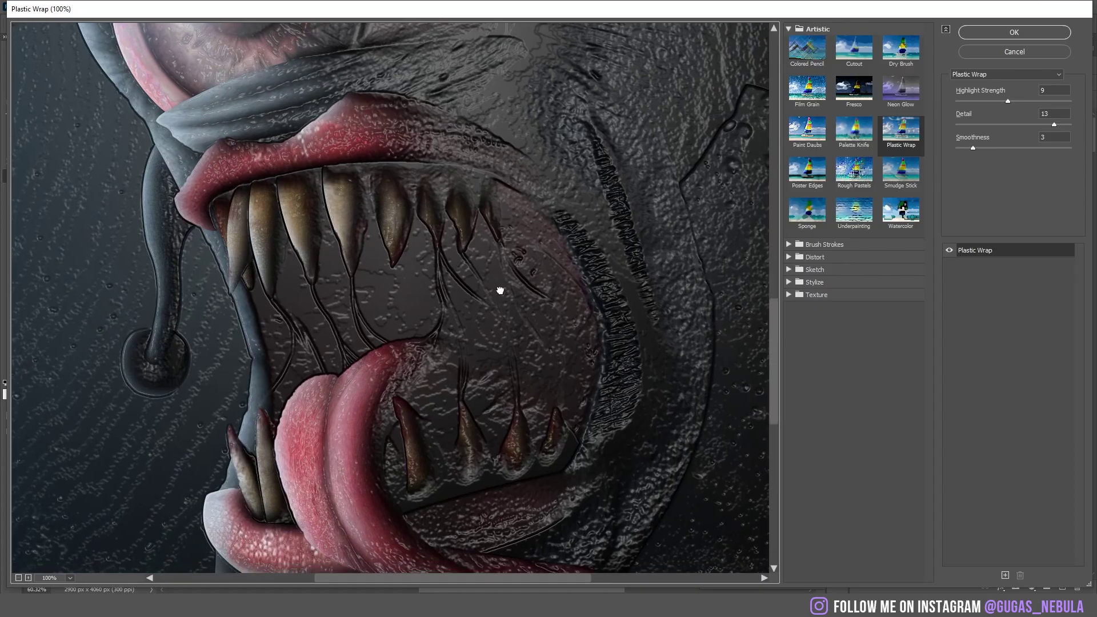
Paint the Plastic Wrap layer's mask white along the tongue and lower teeth for a wet sheen
left_click_drag(502, 289, 427, 135)
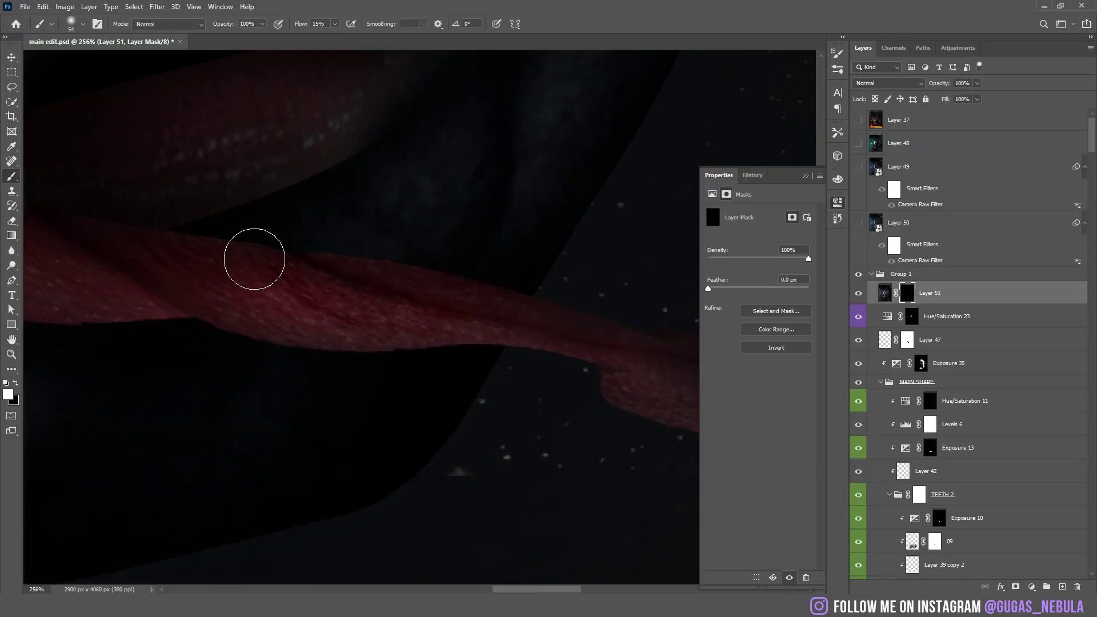
mouse_move(257, 257)
left_mouse_down()
mouse_move(279, 285)
mouse_move(340, 294)
mouse_move(282, 302)
left_mouse_up()
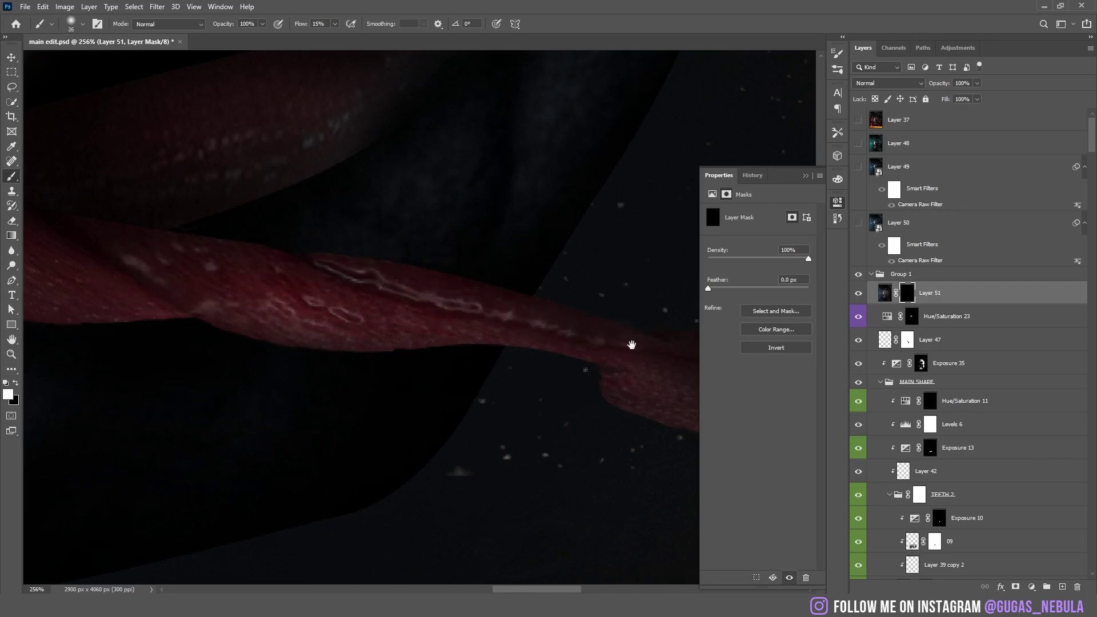
left_click_drag(632, 345, 362, 253)
key("bracketright")
key("bracketright")
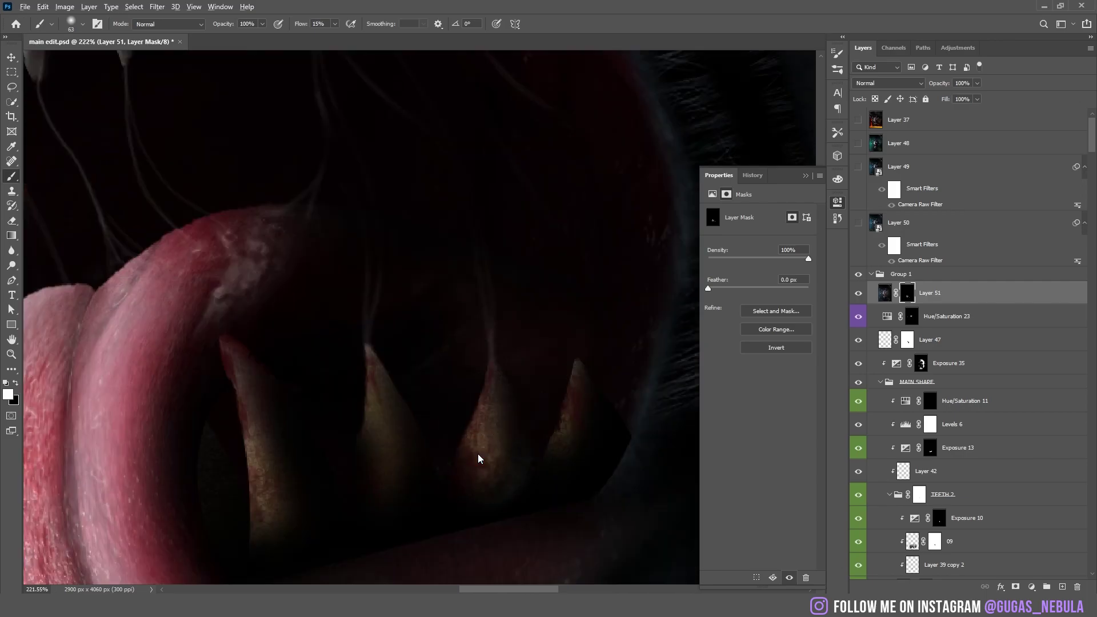
scroll(479, 459, "up", 1)
left_click_drag(479, 459, 465, 449)
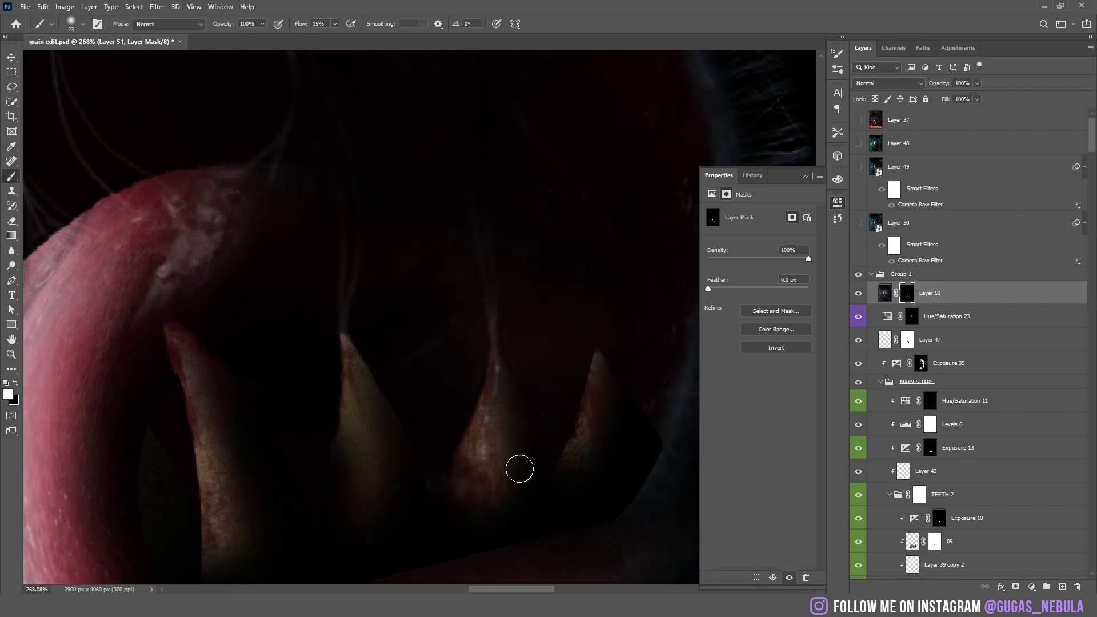
scroll(389, 460, "down", 5)
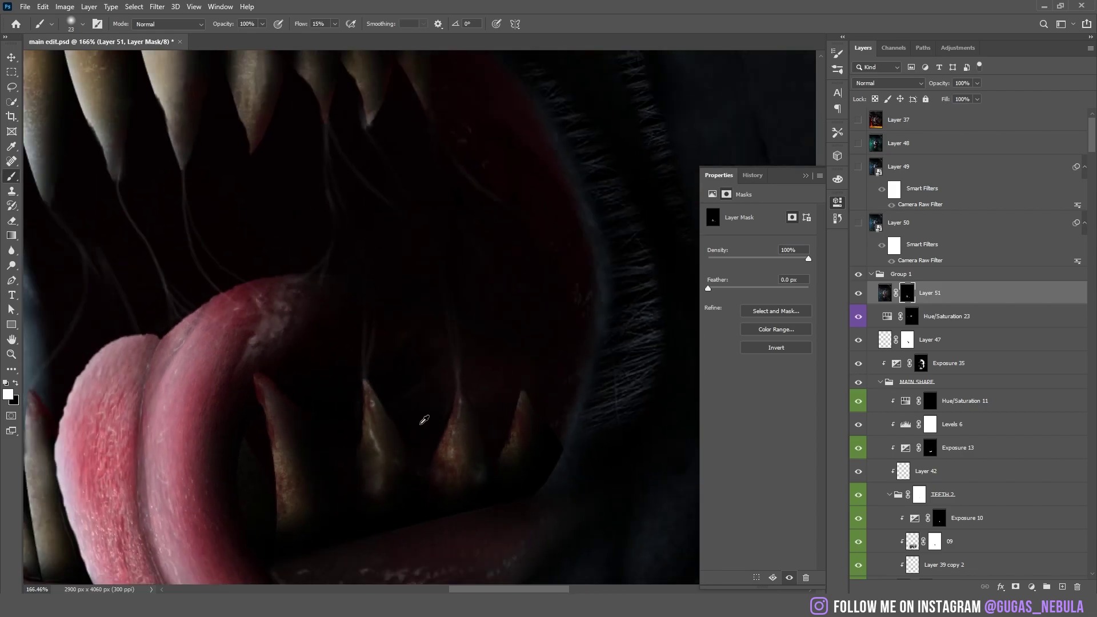
scroll(366, 360, "up", 6)
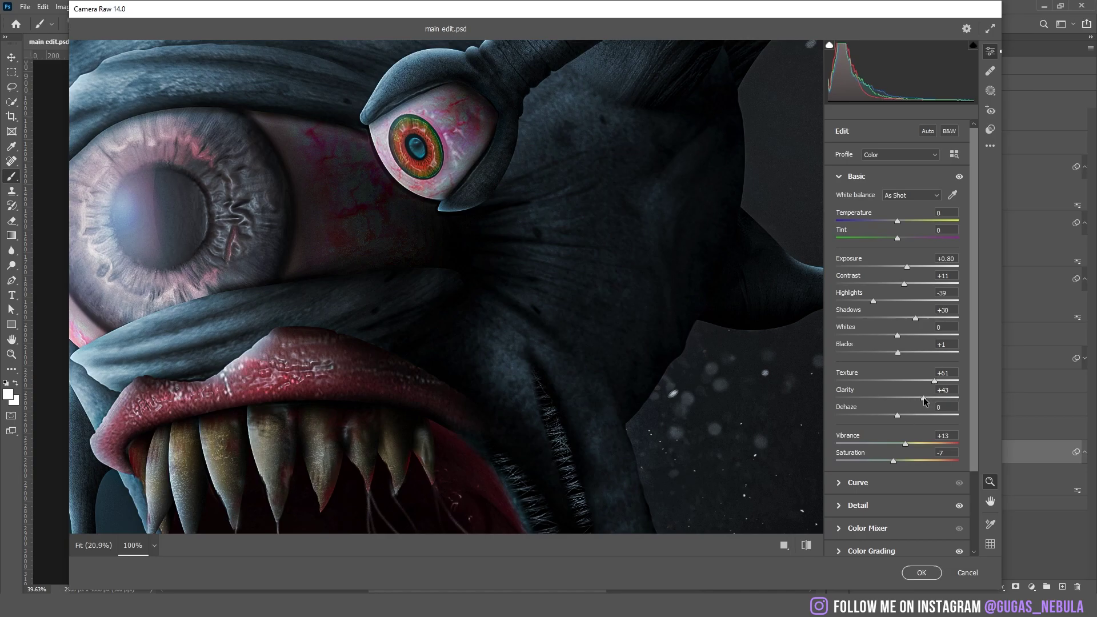
Raise Camera Raw Clarity from +43 to +100
left_click_drag(915, 405, 948, 400)
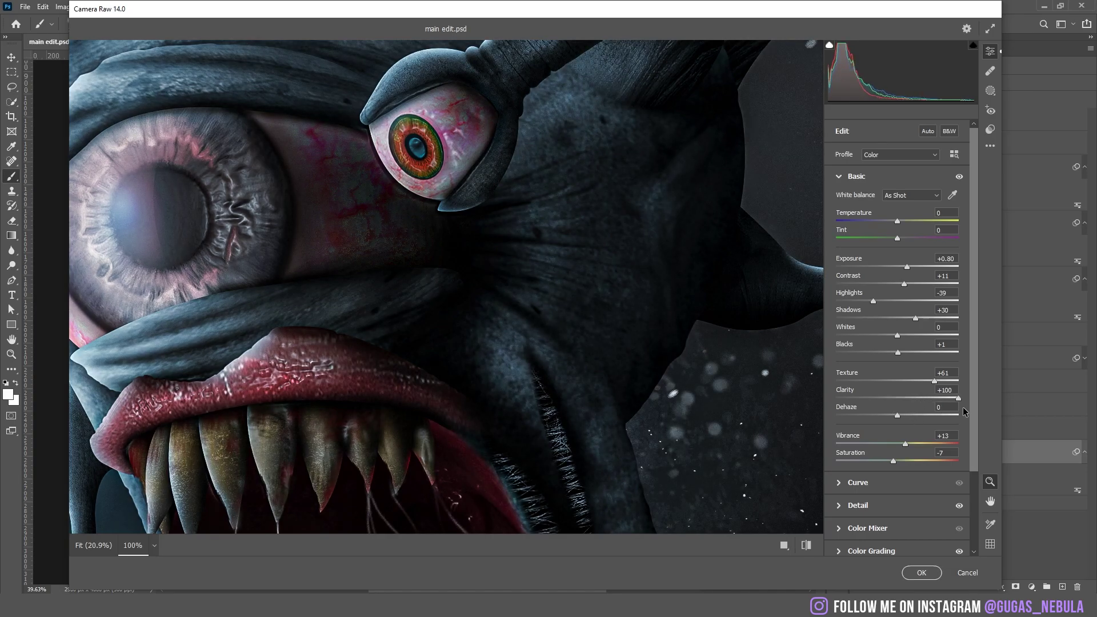